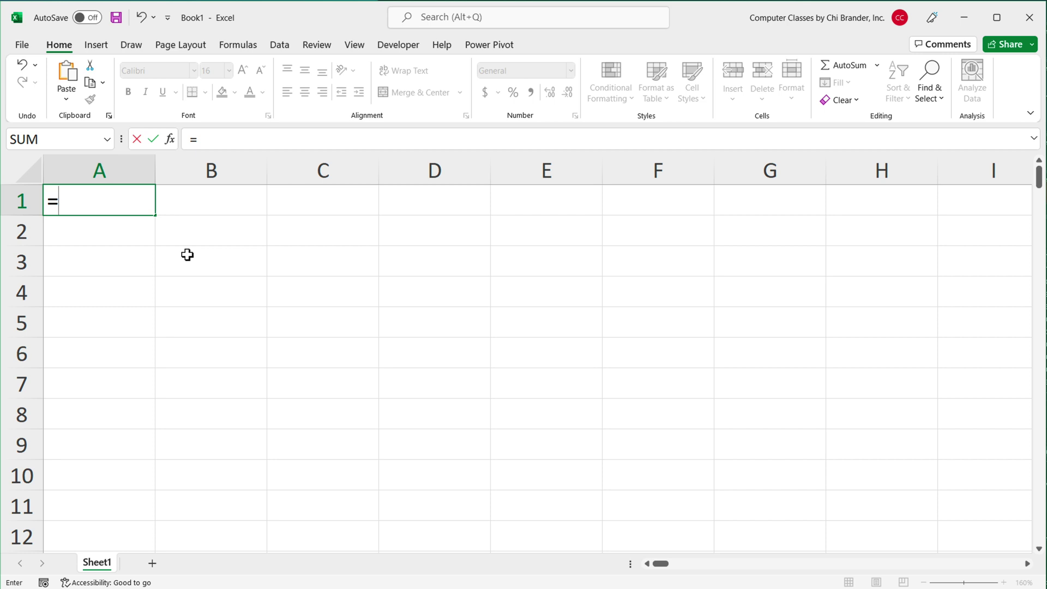
Complete the formula =RANDUNIQUE(4,12,5) in cell A1 to generate five unique random numbers between 4 and 12
{"action": "type", "text": "RA"}
{"action": "key", "text": "Down"}
{"action": "key", "text": "Down"}
{"action": "key", "text": "Down"}
{"action": "key", "text": "Down"}
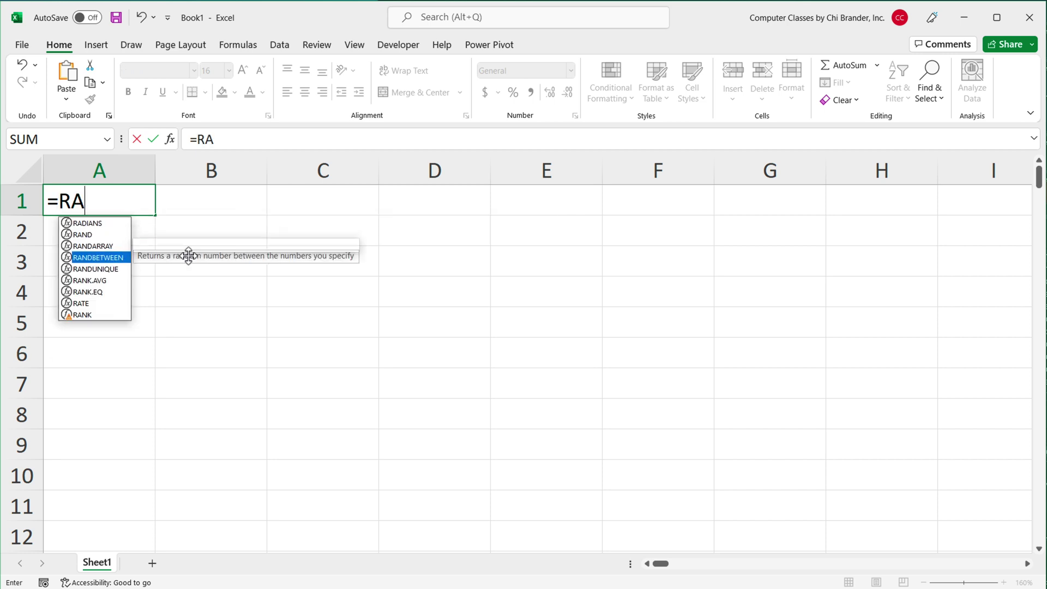
{"action": "key", "text": "Tab"}
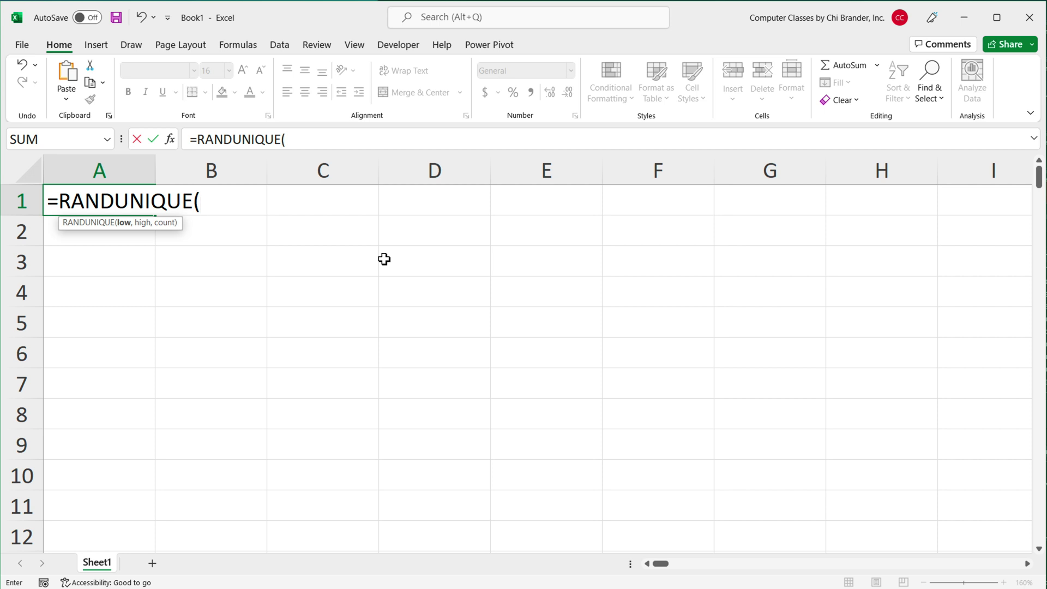
{"action": "type", "text": "4,12,"}
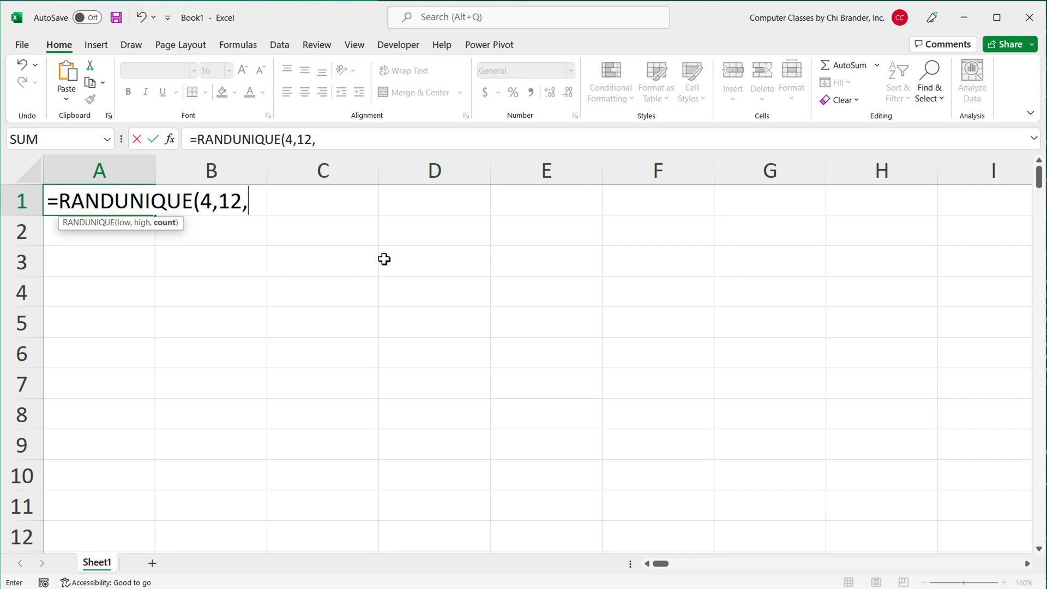
{"action": "type", "text": "5)"}
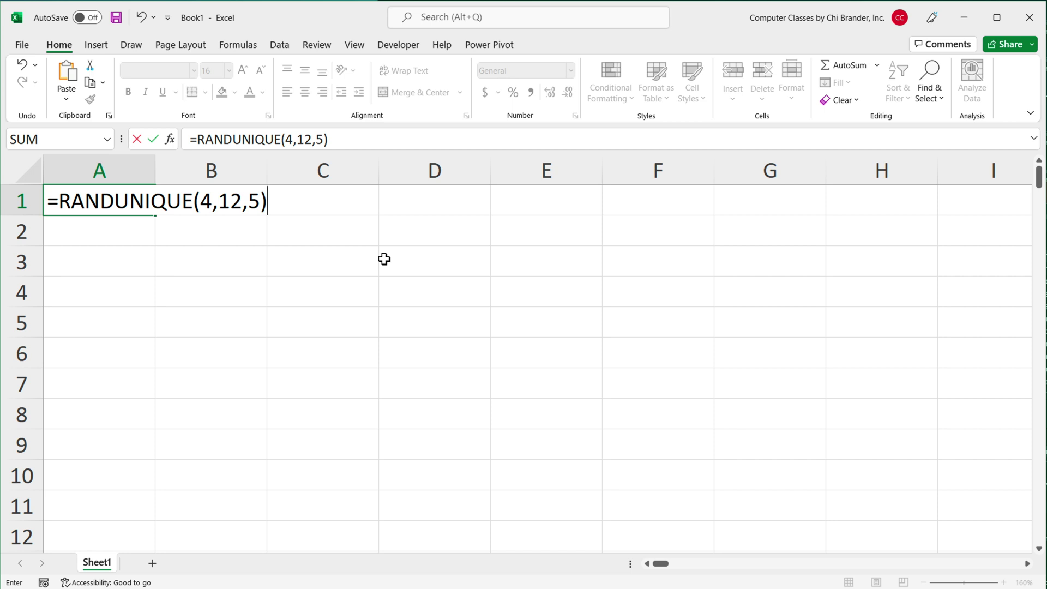
{"action": "key", "text": "Return"}
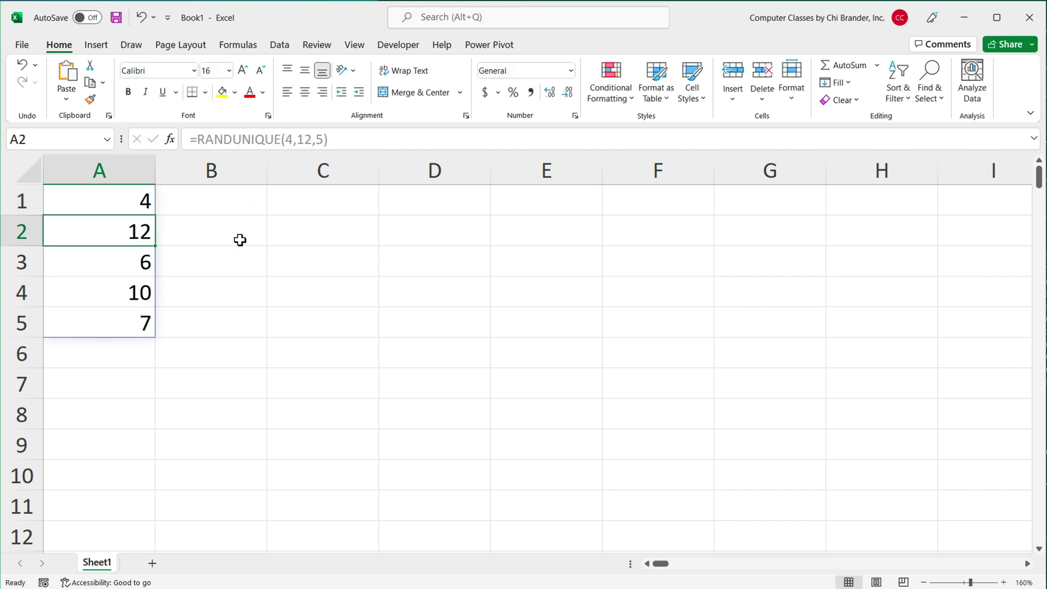
Enter the numbers 34, 45 and 56 in cells C1 to C3 to trigger recalculation of the random numbers
{"action": "left_click", "coordinate": [338, 213]}
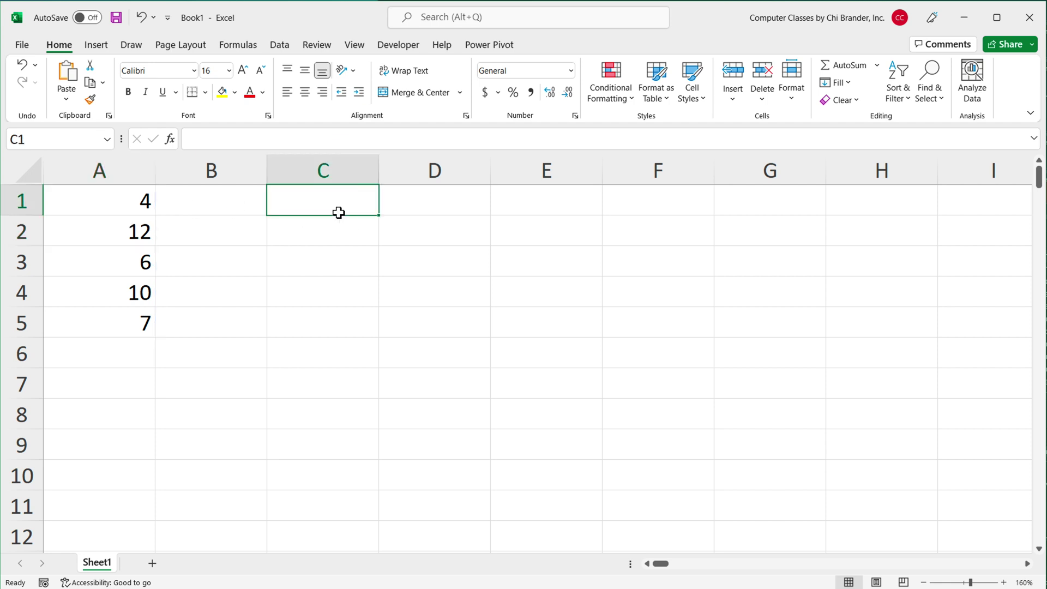
{"action": "type", "text": "34"}
{"action": "key", "text": "Return"}
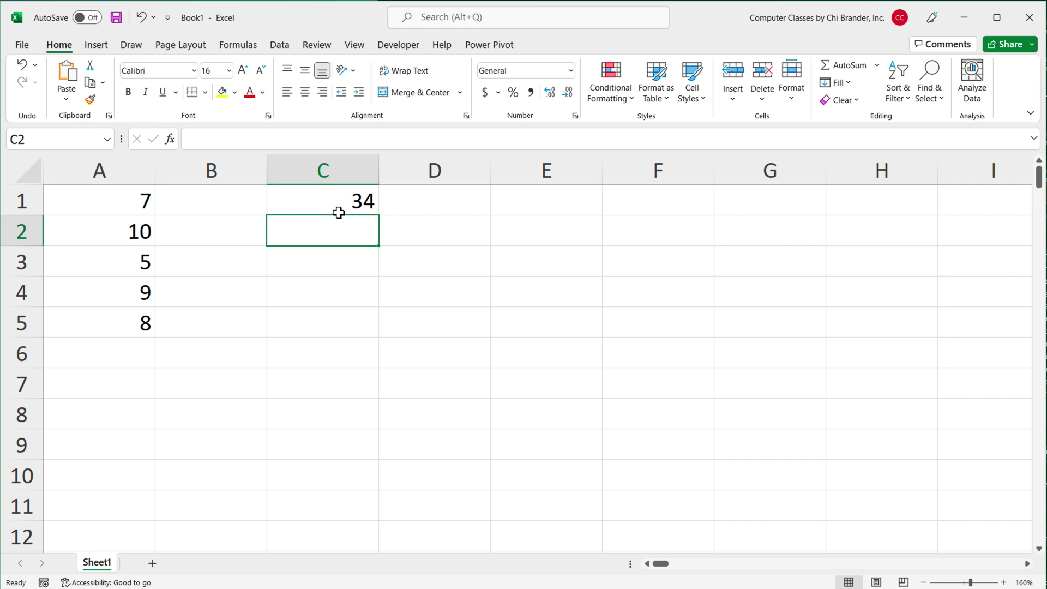
{"action": "type", "text": "45"}
{"action": "key", "text": "Return"}
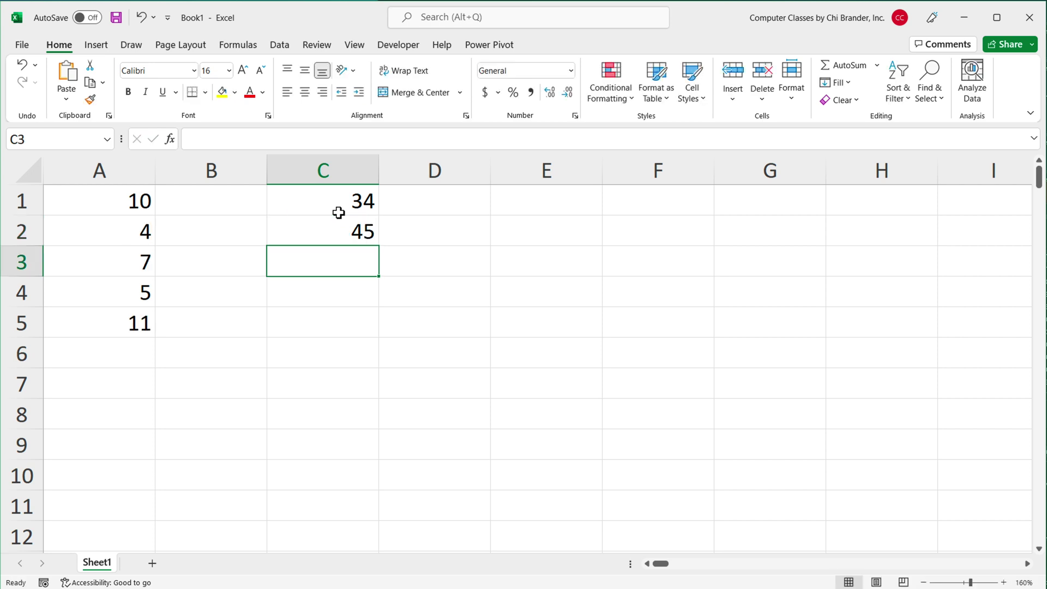
{"action": "type", "text": "56"}
{"action": "key", "text": "Return"}
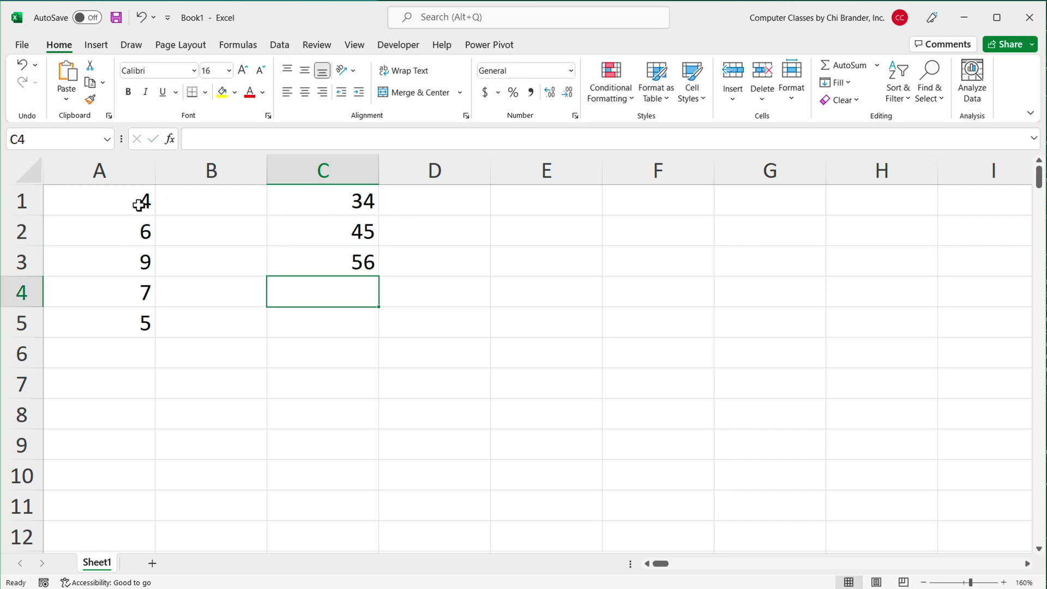
Examine the low and high arguments of the RANDUNIQUE formula in A1 without changing it
{"action": "double_click", "coordinate": [139, 204]}
{"action": "left_click", "coordinate": [208, 203]}
{"action": "left_click_drag", "start_coordinate": [220, 203], "coordinate": [246, 205]}
{"action": "key", "text": "Escape"}
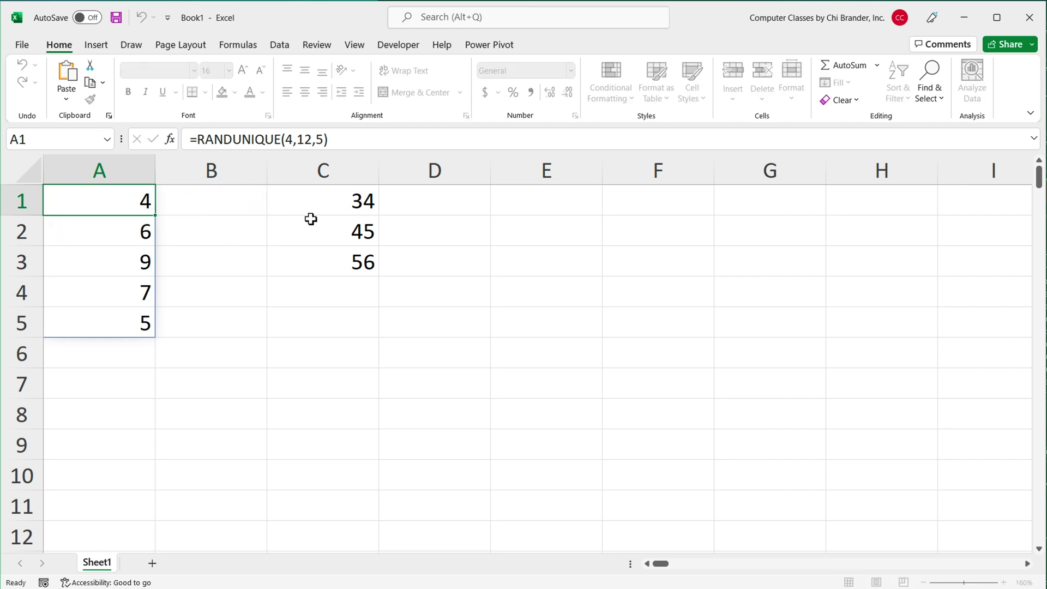
Clear the test numbers from cells C1 to C3
{"action": "left_click_drag", "start_coordinate": [329, 203], "coordinate": [331, 259]}
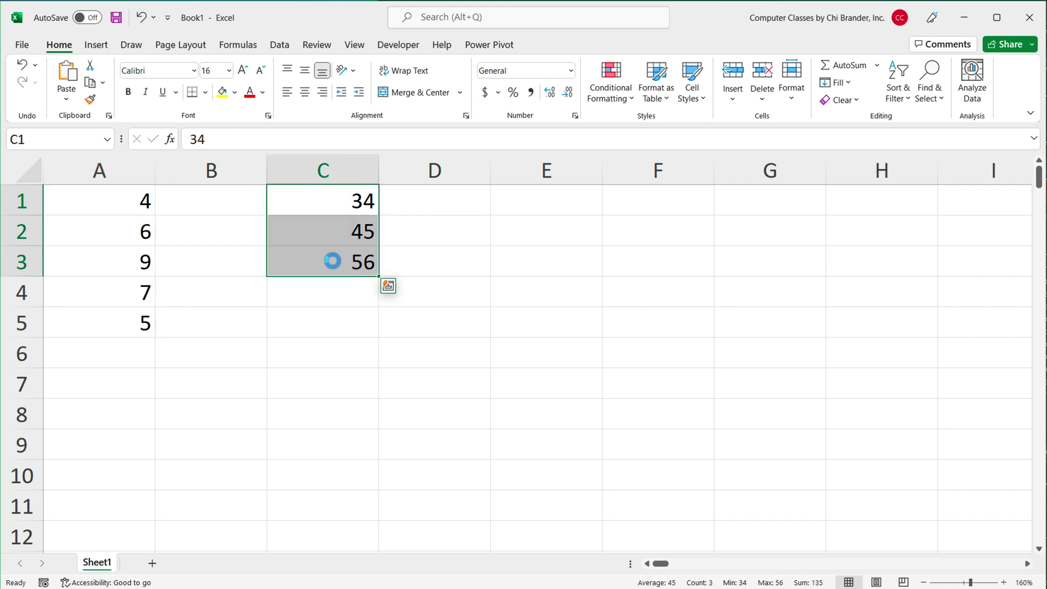
{"action": "key", "text": "Delete"}
Review the RANDUNIQUE formula in A1 and its LAMBDA definition among the workbook's defined names
{"action": "double_click", "coordinate": [126, 201]}
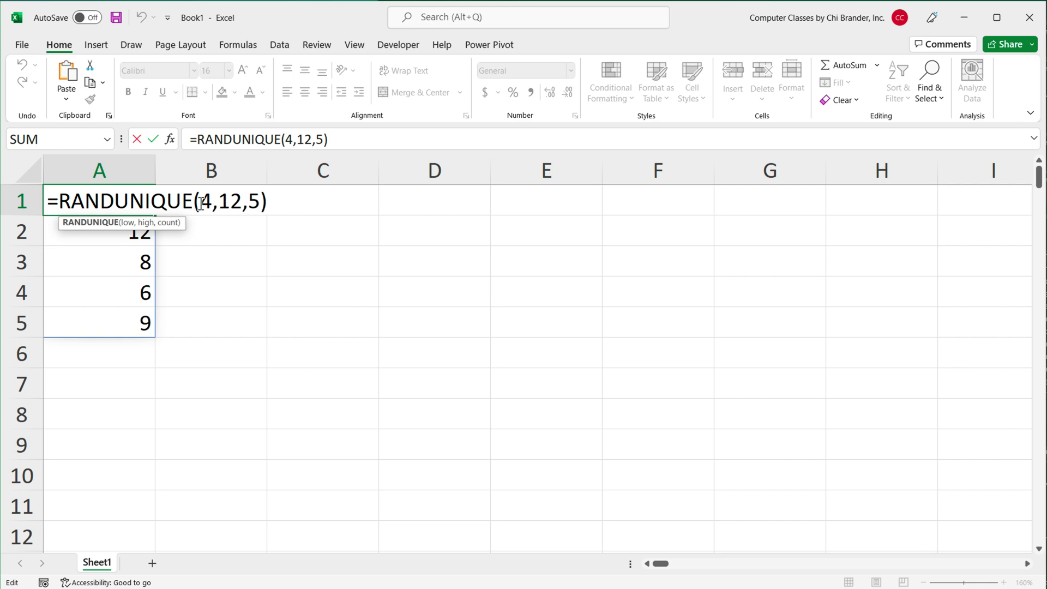
{"action": "key", "text": "Escape"}
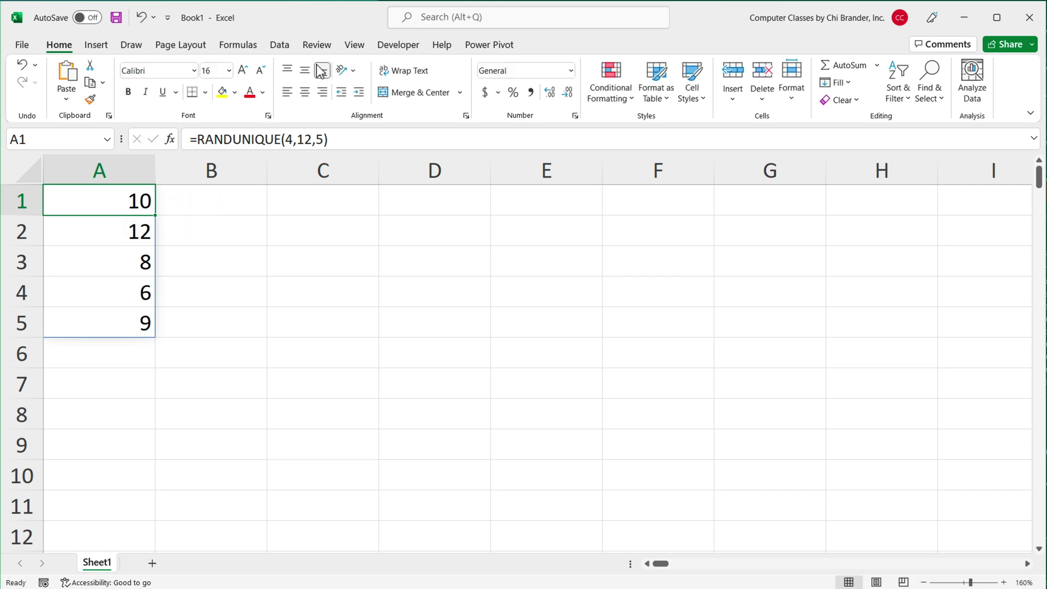
{"action": "left_click", "coordinate": [246, 46]}
{"action": "left_click", "coordinate": [405, 93]}
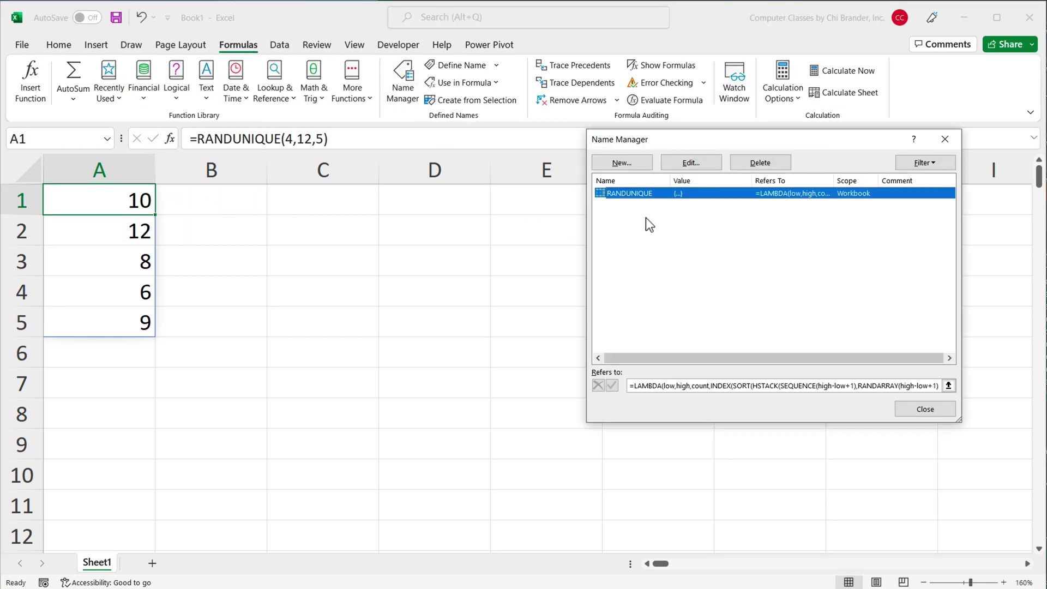
{"action": "left_click", "coordinate": [945, 140]}
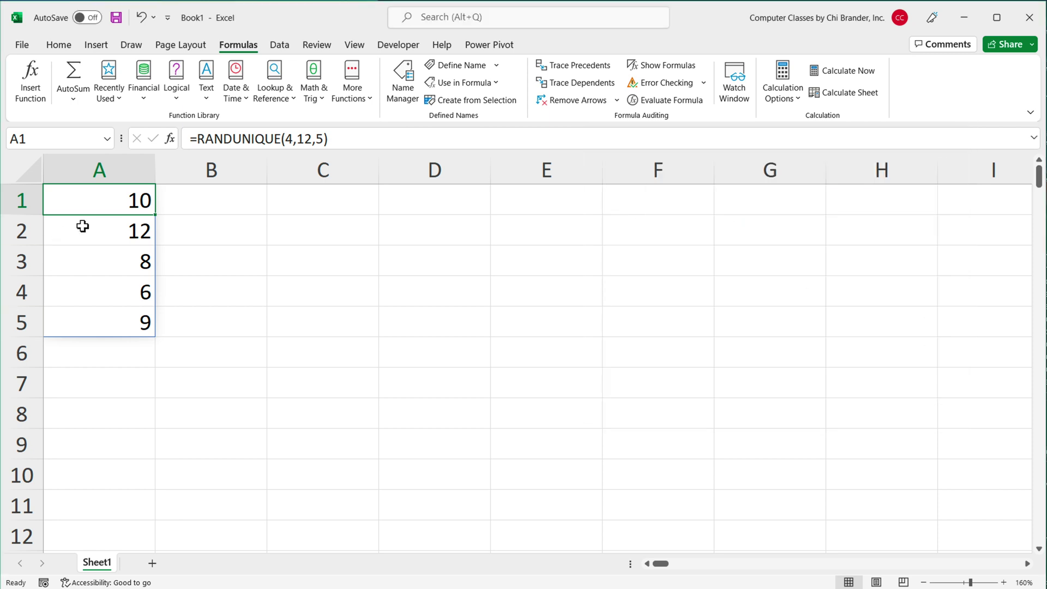
Replace the formula in A1 with =RANDARRAY(10,1,1,40) and select the spilled range A1:A10
{"action": "key", "text": "Delete"}
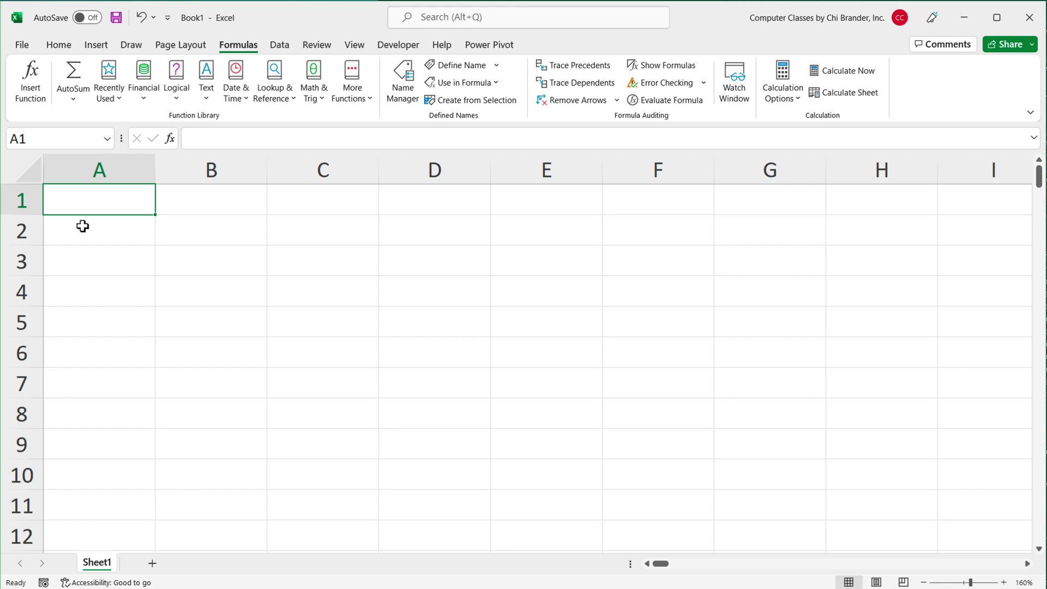
{"action": "type", "text": "=RAN"}
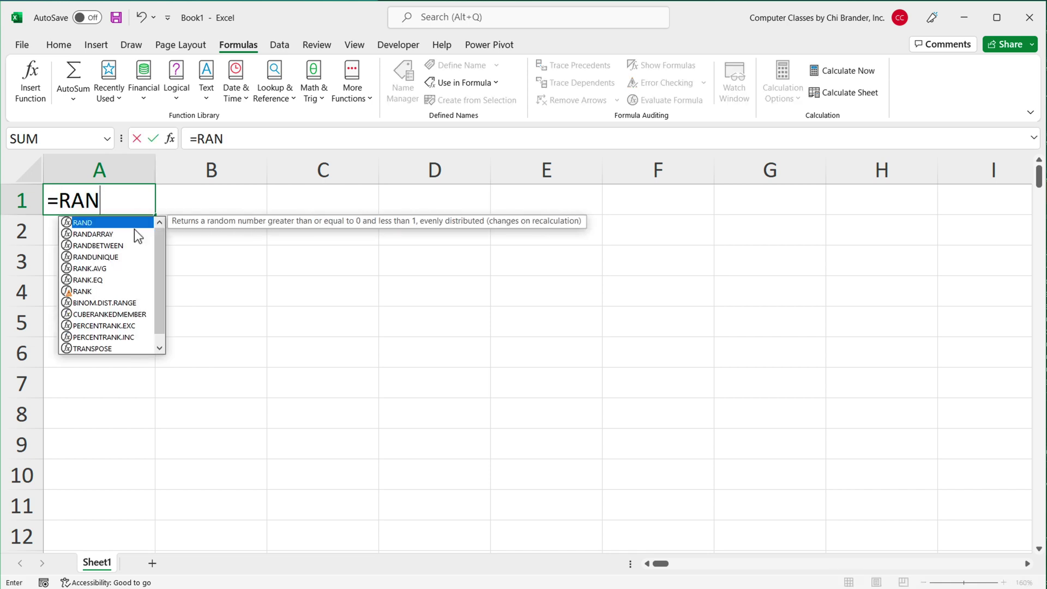
{"action": "key", "text": "Down"}
{"action": "key", "text": "Down"}
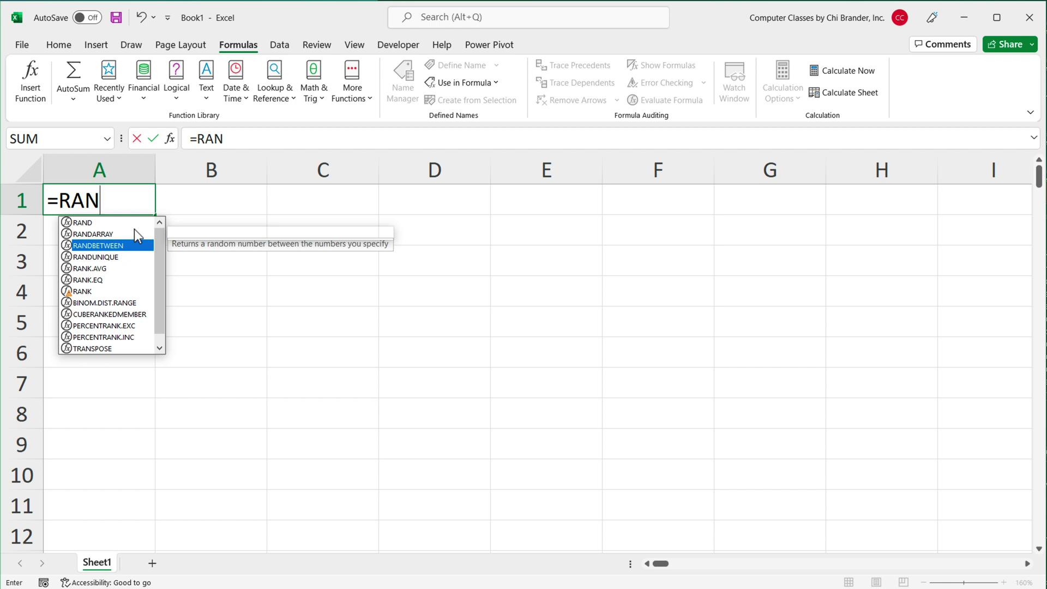
{"action": "key", "text": "Up"}
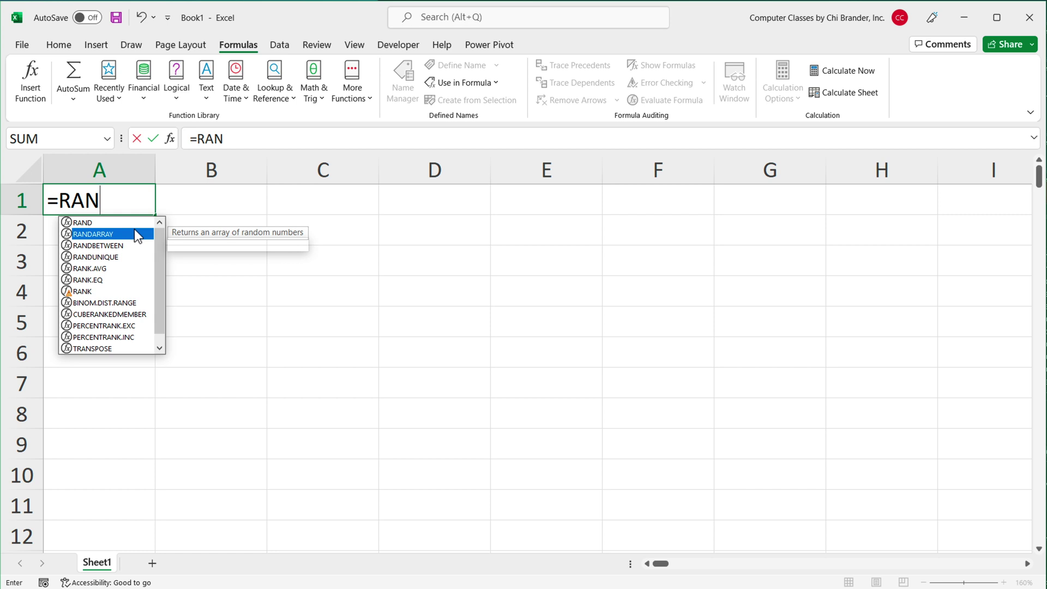
{"action": "key", "text": "Tab"}
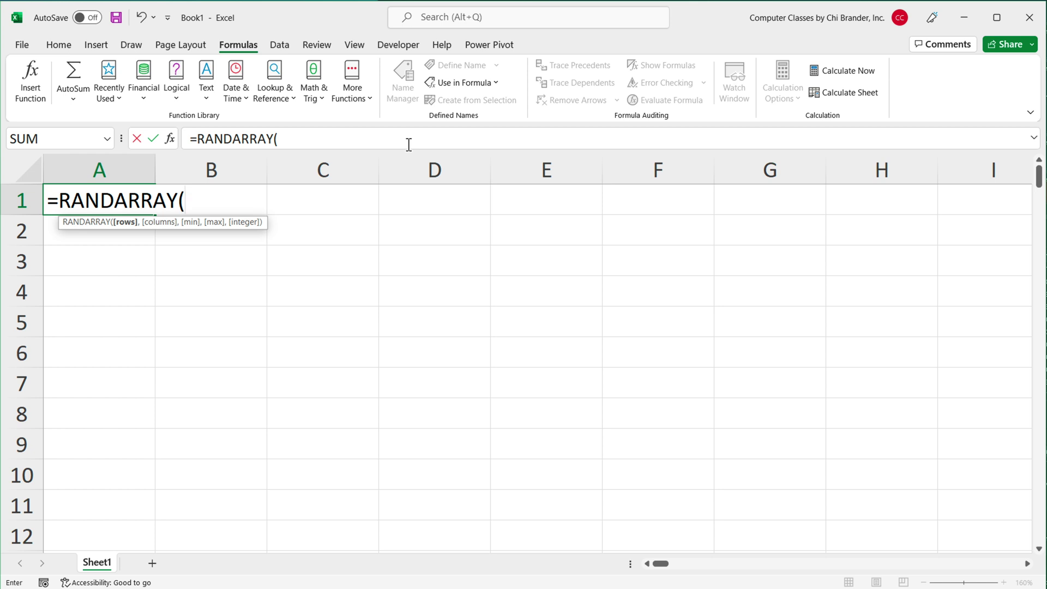
{"action": "type", "text": "10,"}
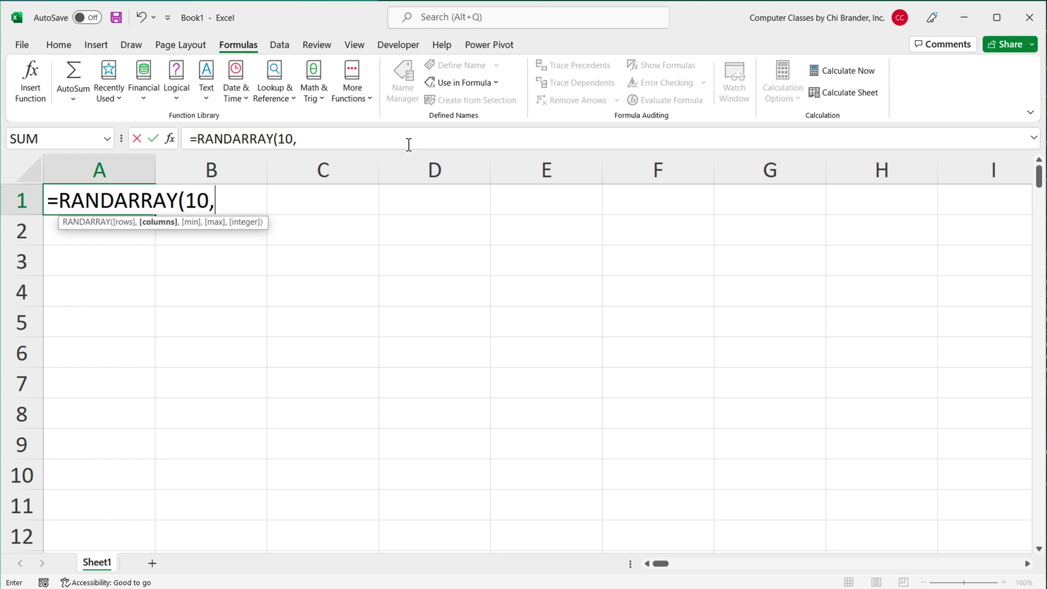
{"action": "type", "text": "1,"}
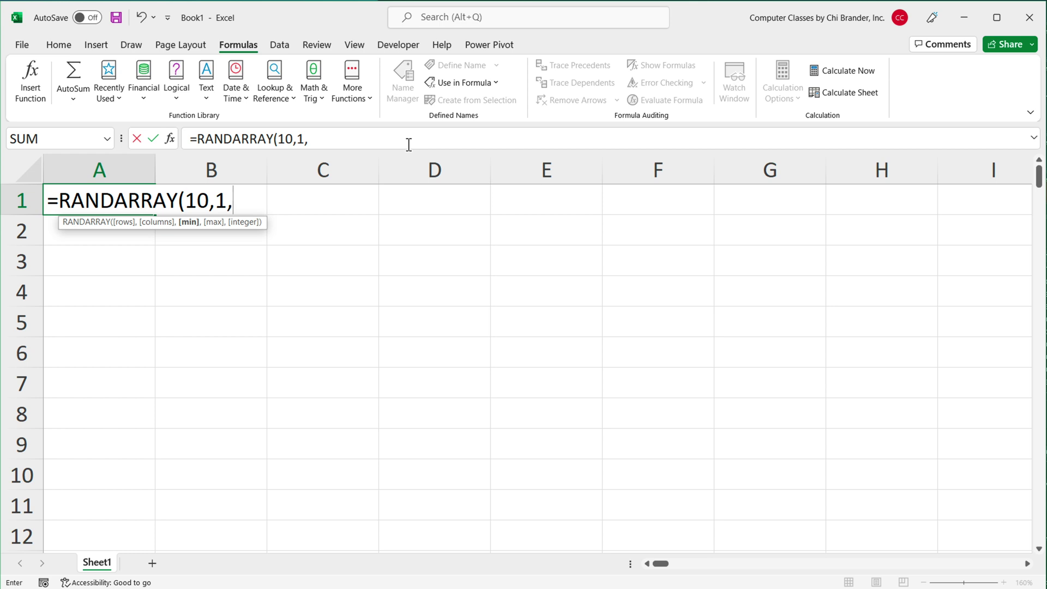
{"action": "type", "text": "1,40"}
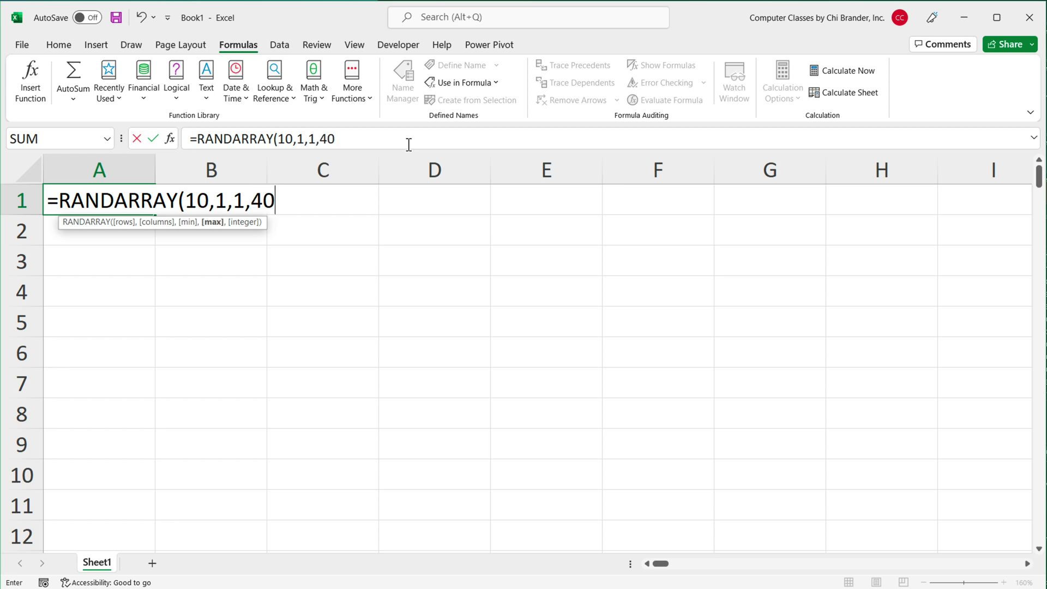
{"action": "type", "text": ")"}
{"action": "key", "text": "Return"}
{"action": "left_click_drag", "start_coordinate": [94, 201], "coordinate": [79, 474]}
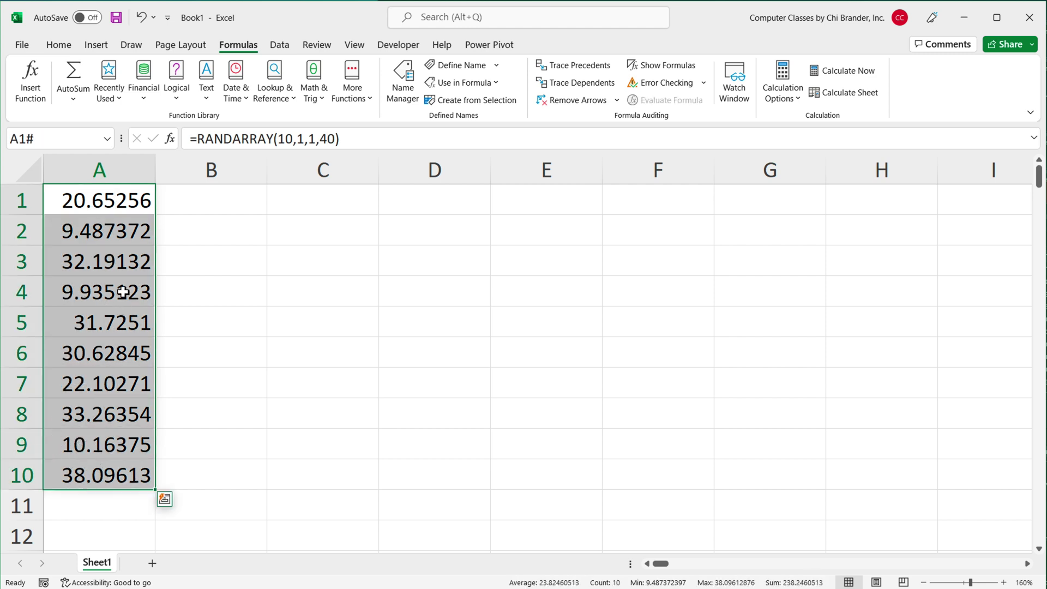
Set the rows argument of the RANDARRAY formula in A1 to 5
{"action": "left_click", "coordinate": [128, 206]}
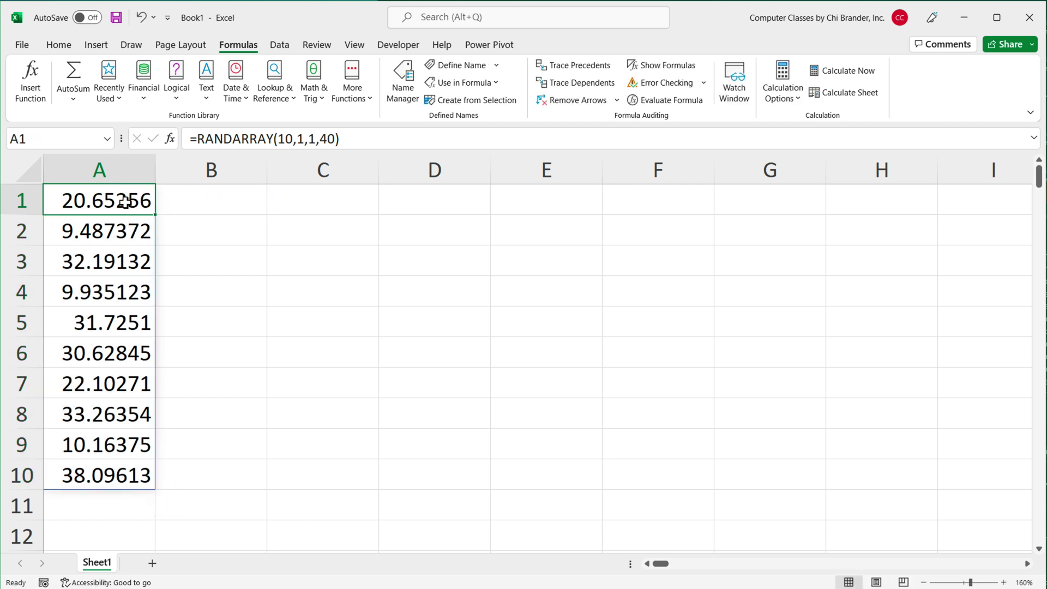
{"action": "double_click", "coordinate": [127, 206]}
{"action": "double_click", "coordinate": [197, 201]}
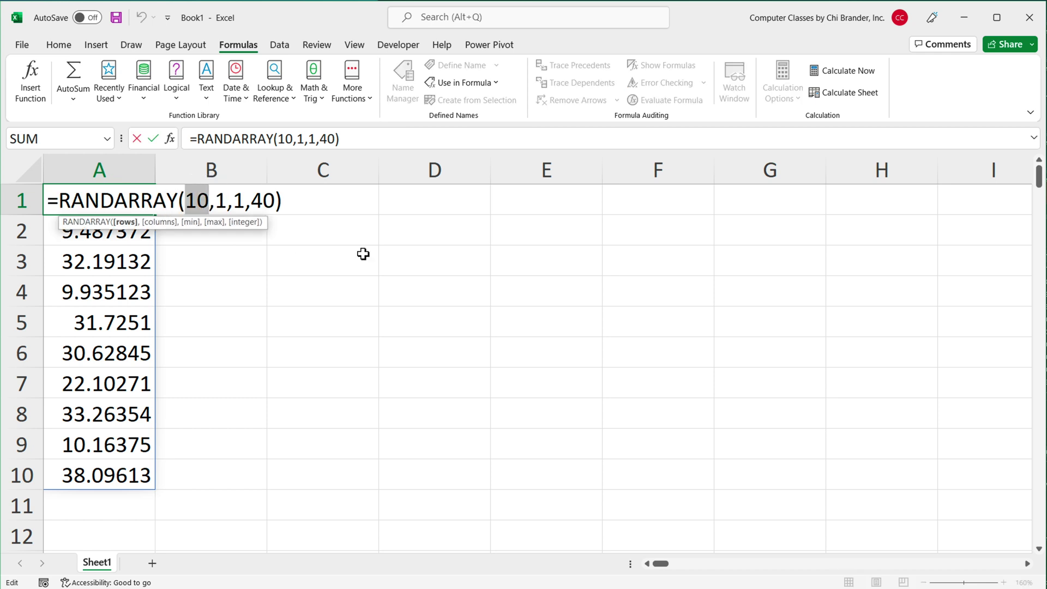
{"action": "type", "text": "5"}
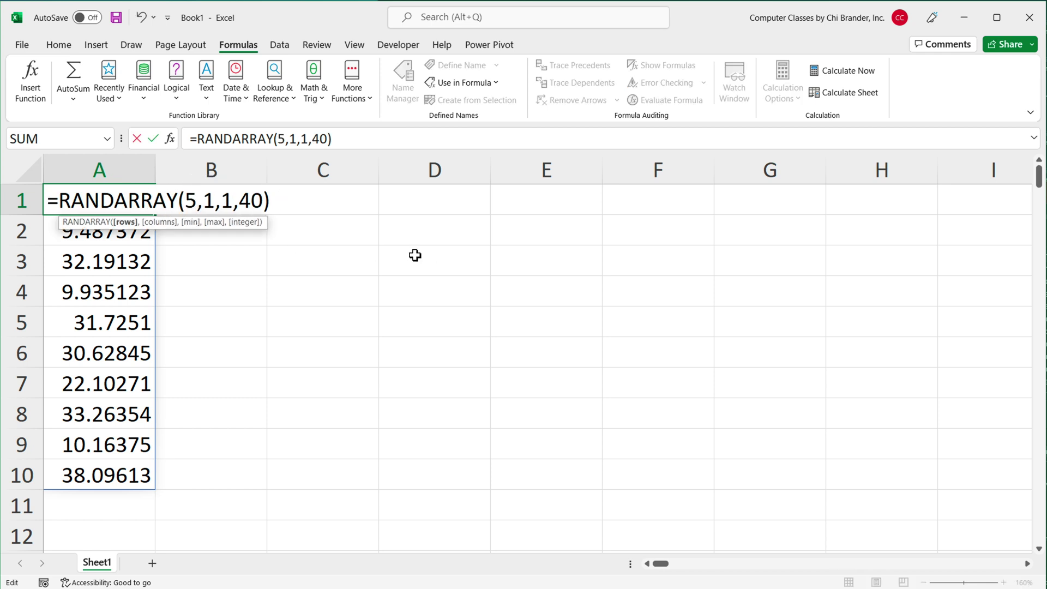
{"action": "key", "text": "Return"}
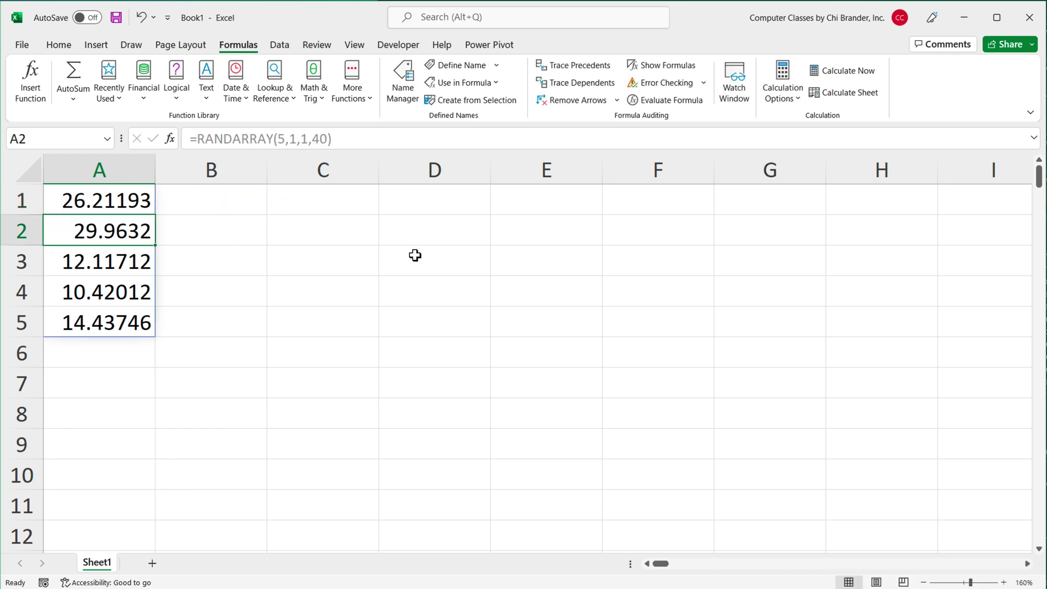
Add TRUE as the integer argument of the RANDARRAY formula in A1 and select cells A4:A5 to compare them
{"action": "double_click", "coordinate": [129, 202]}
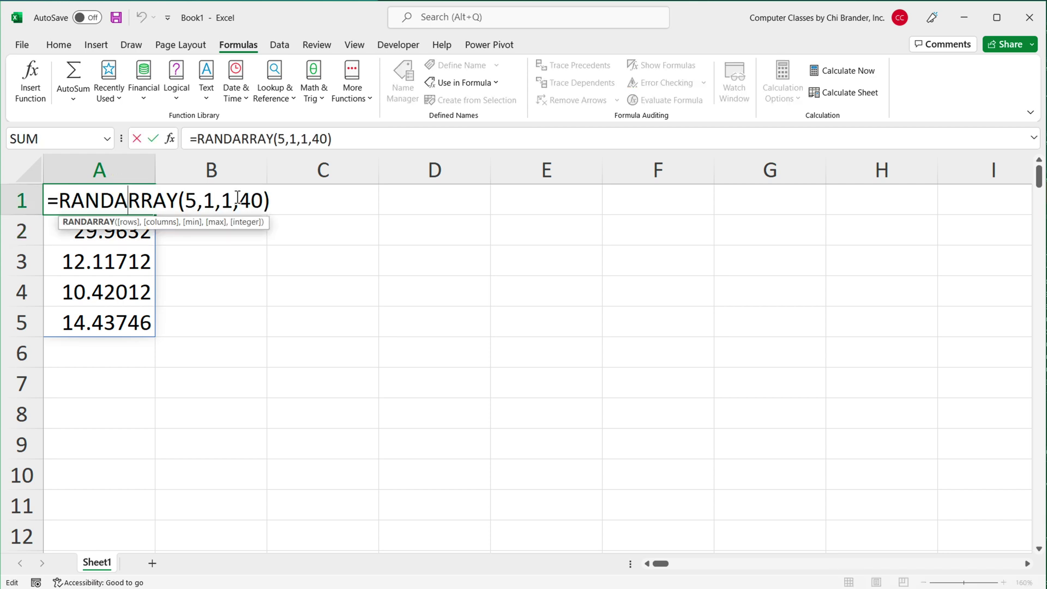
{"action": "left_click", "coordinate": [265, 202]}
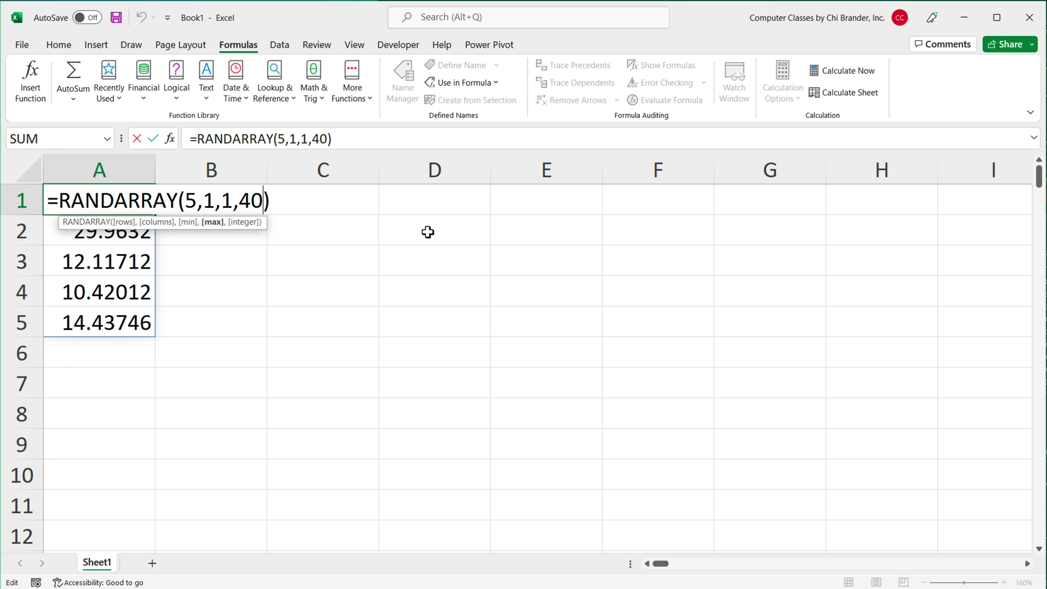
{"action": "type", "text": ","}
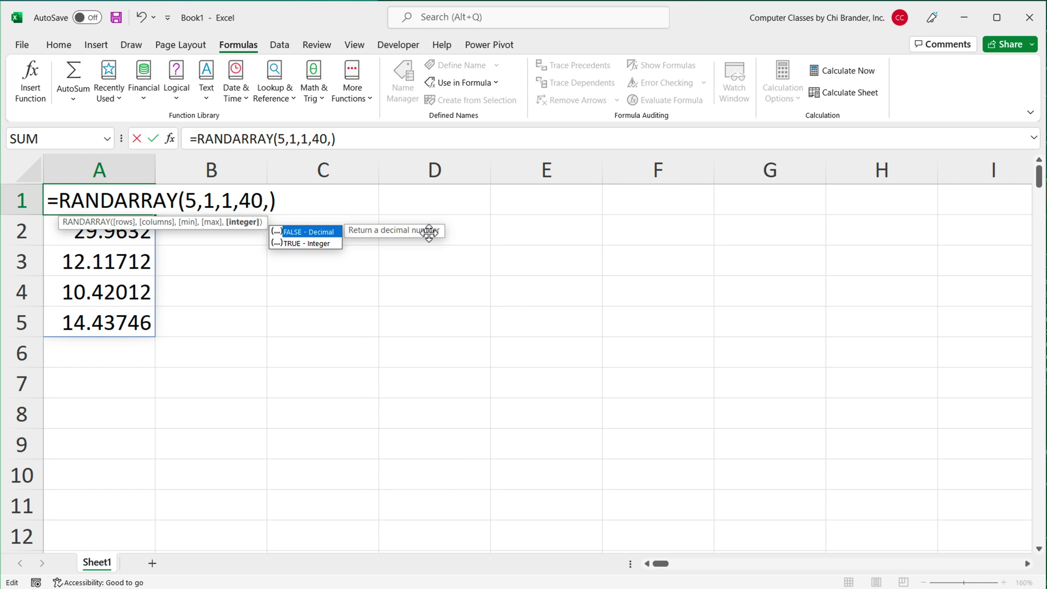
{"action": "type", "text": "TRU"}
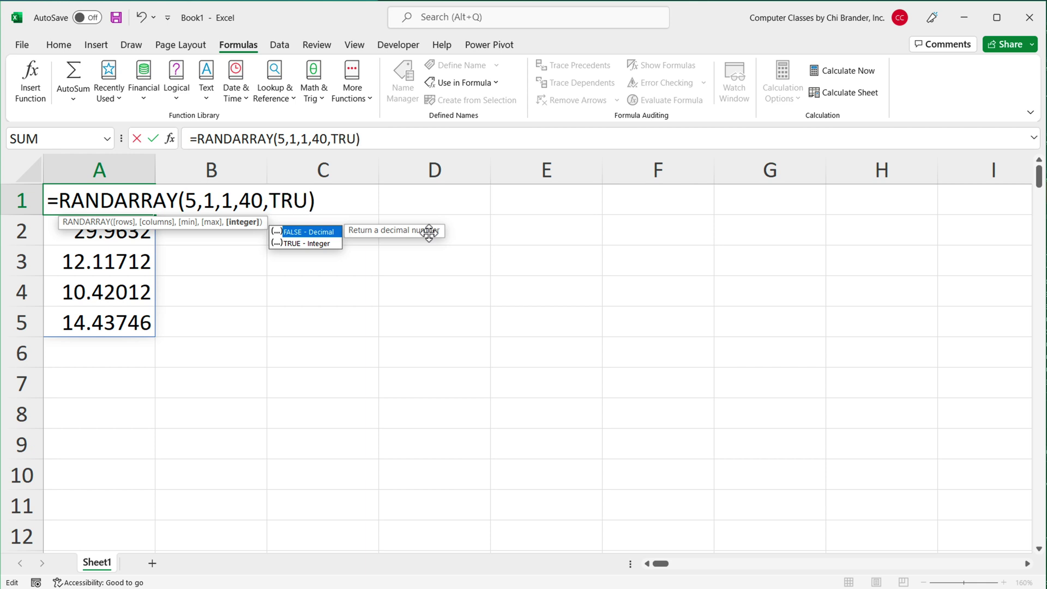
{"action": "type", "text": "E"}
{"action": "key", "text": "Right"}
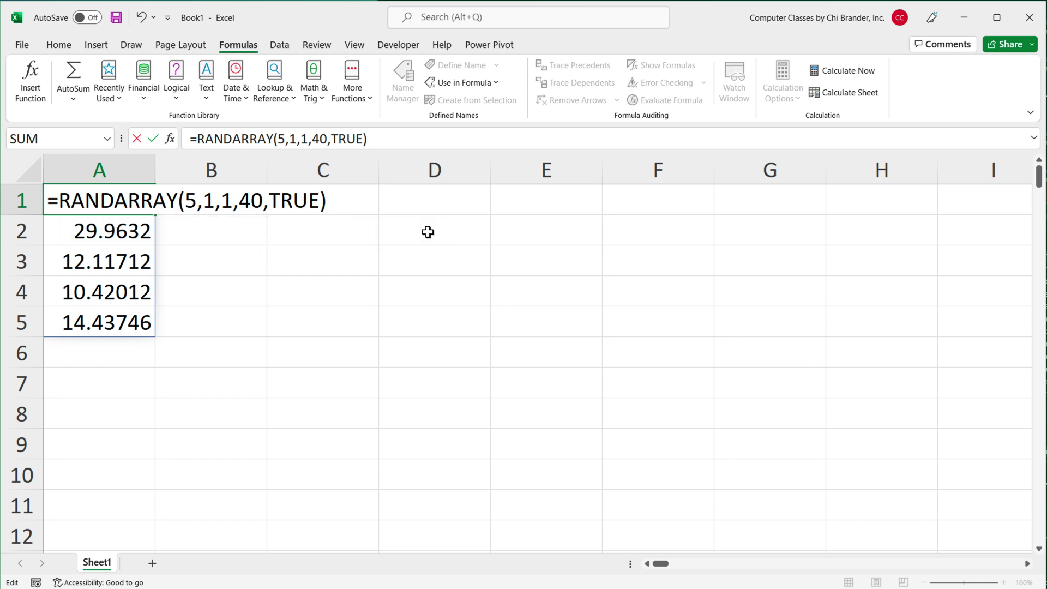
{"action": "key", "text": "Return"}
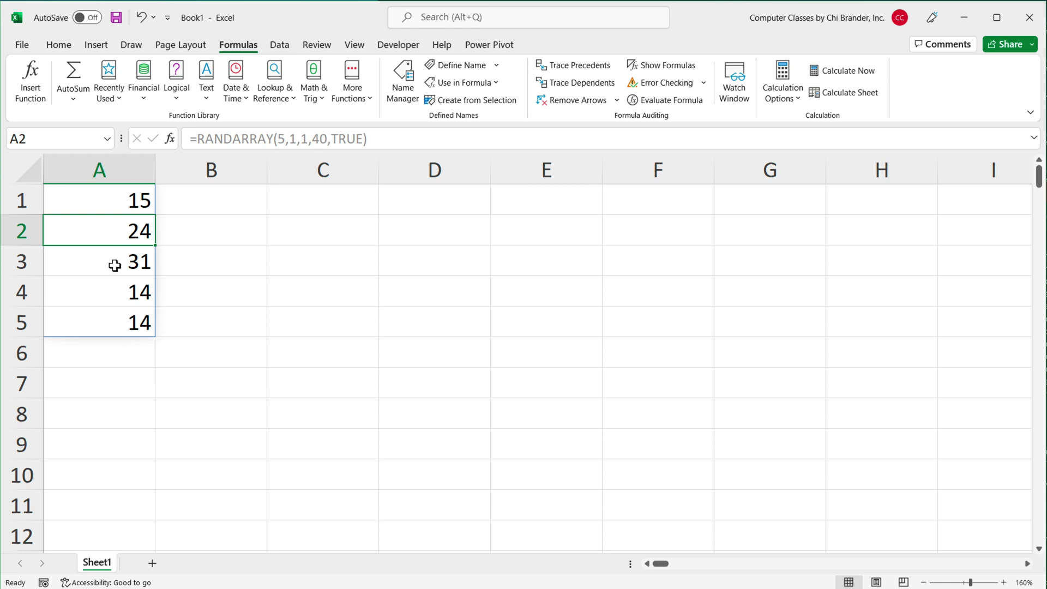
{"action": "left_click_drag", "start_coordinate": [112, 302], "coordinate": [117, 320]}
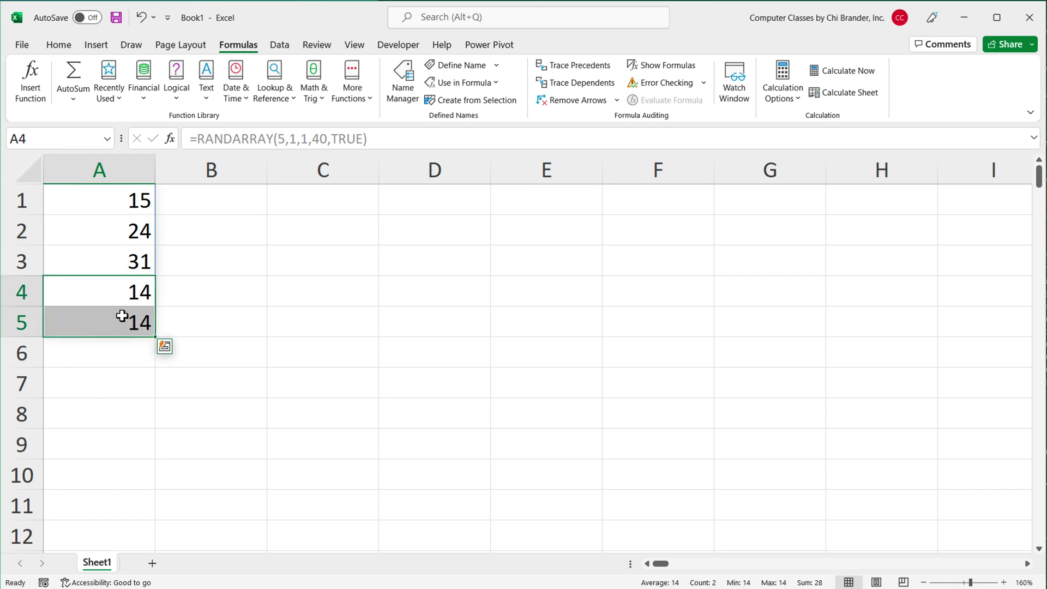
Review the RANDARRAY formula in A1 and clear the cell
{"action": "double_click", "coordinate": [131, 201]}
{"action": "key", "text": "Escape"}
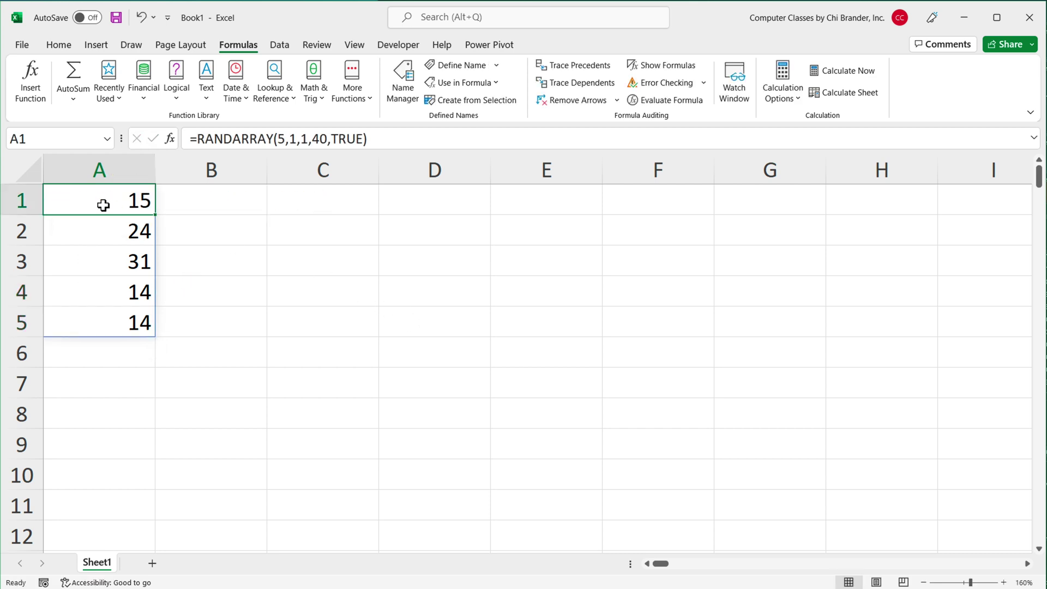
{"action": "double_click", "coordinate": [103, 203]}
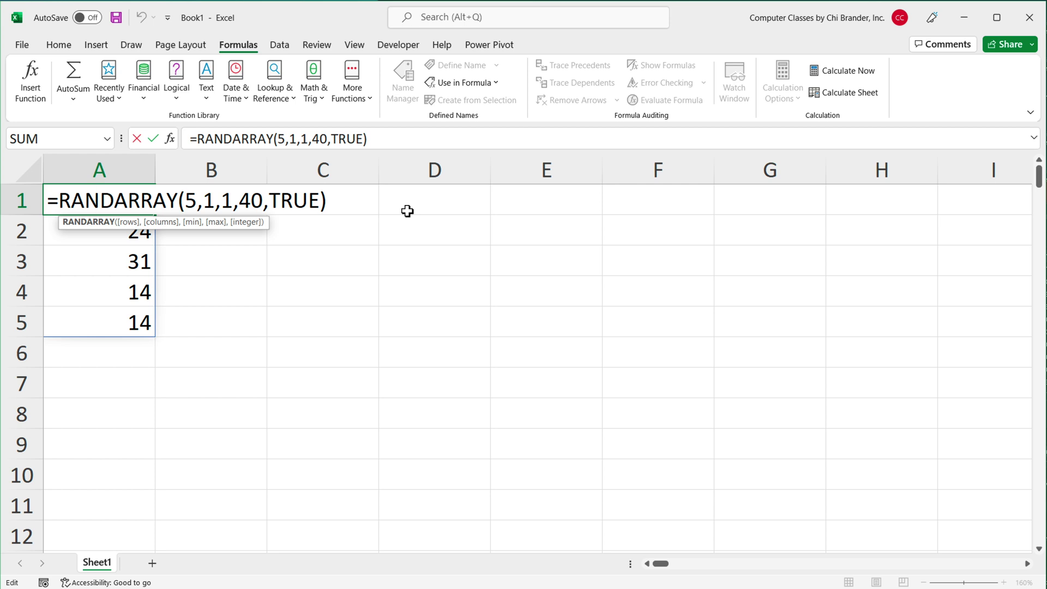
{"action": "key", "text": "ctrl+Return"}
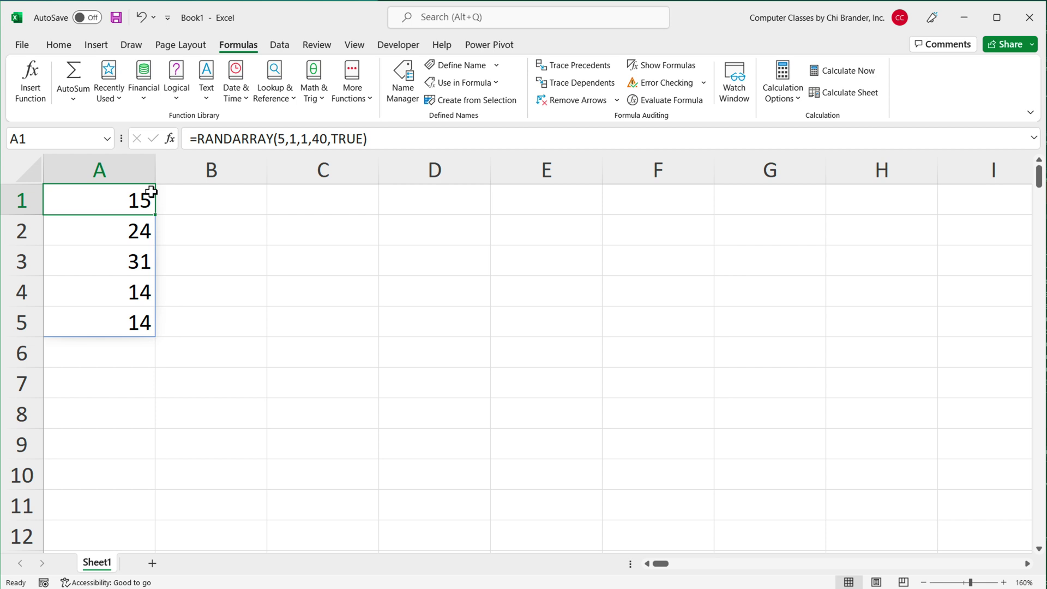
{"action": "key", "text": "BackSpace"}
{"action": "key", "text": "Return"}
{"action": "left_click", "coordinate": [151, 191]}
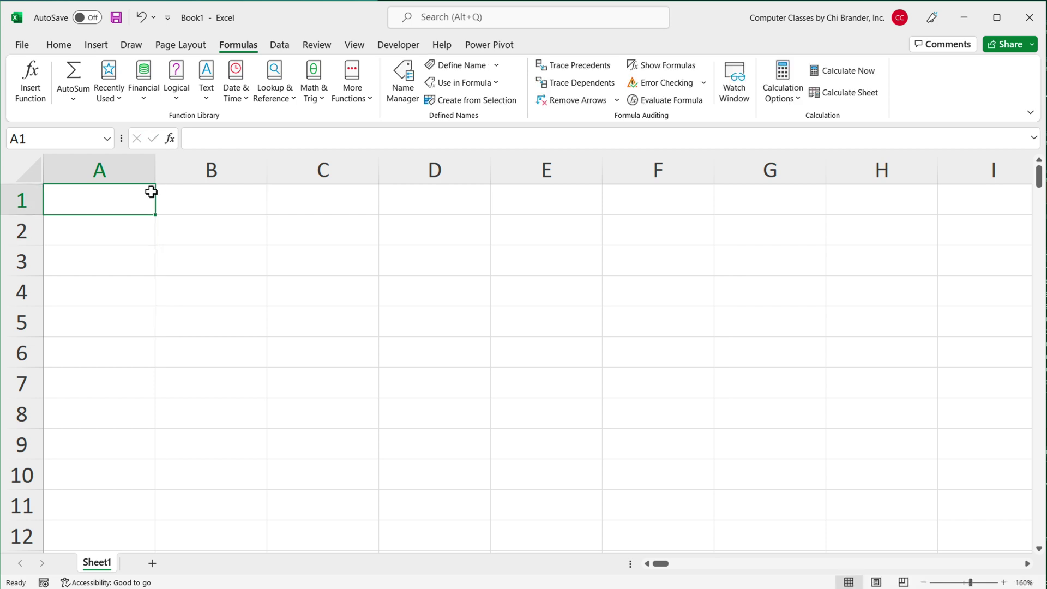
Enter =SEQUENCE(200) in A1 and go to the end of the spilled list at A200
{"action": "type", "text": "=SEQ"}
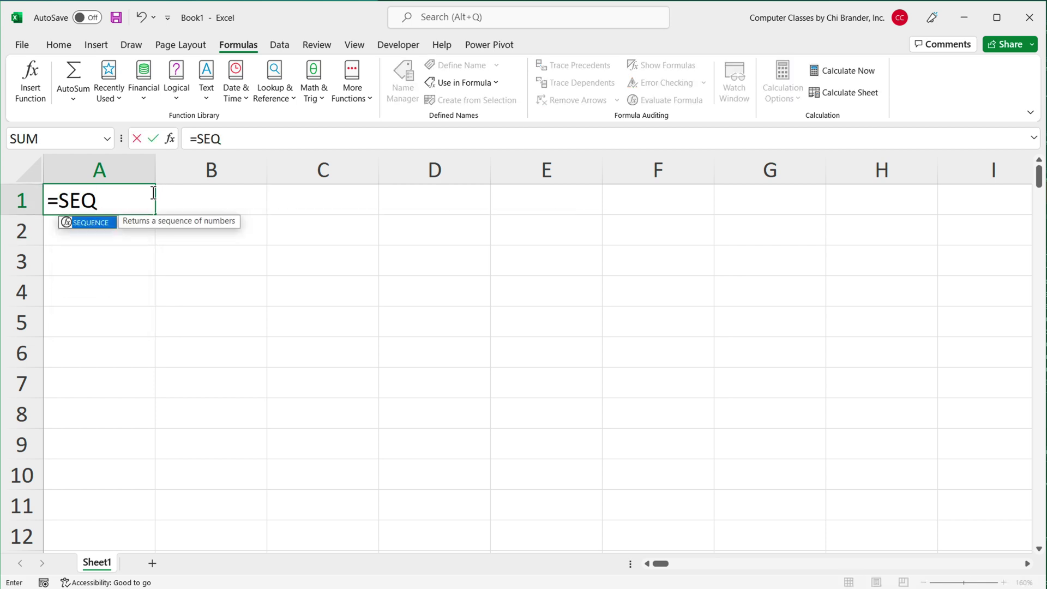
{"action": "key", "text": "Tab"}
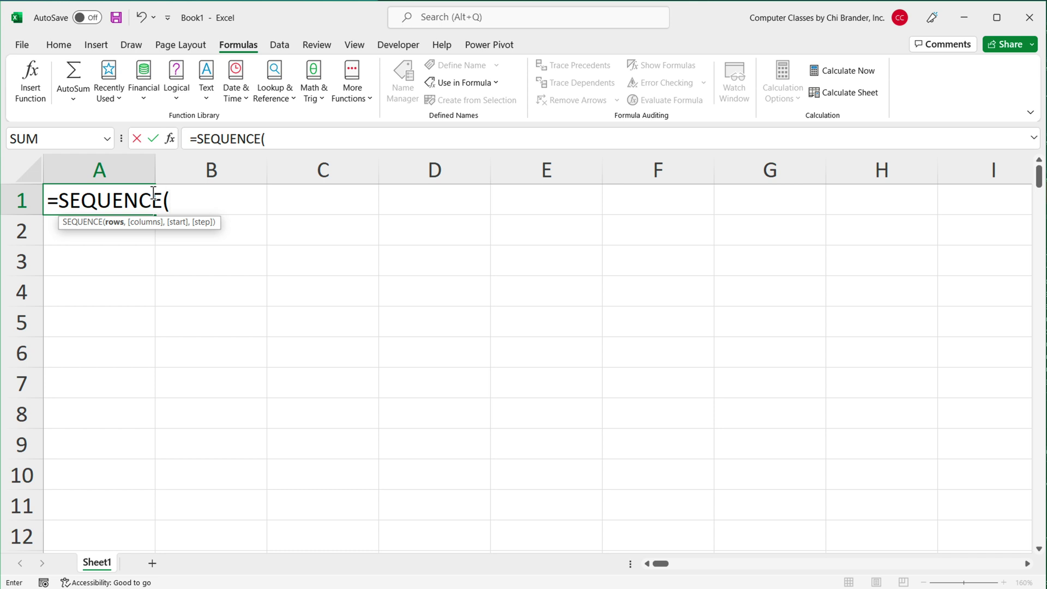
{"action": "type", "text": "200"}
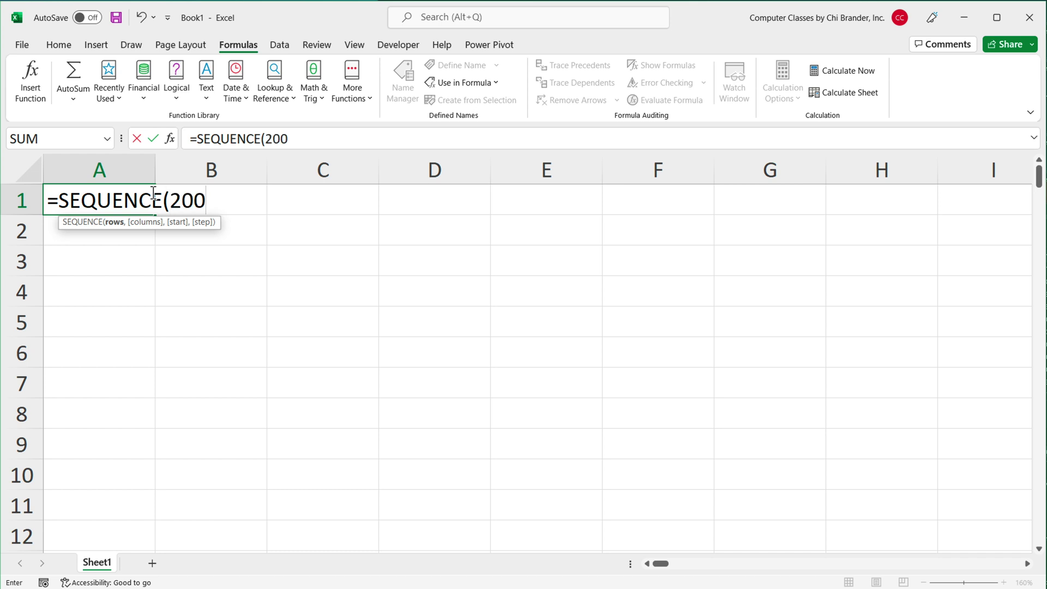
{"action": "type", "text": ")"}
{"action": "key", "text": "Return"}
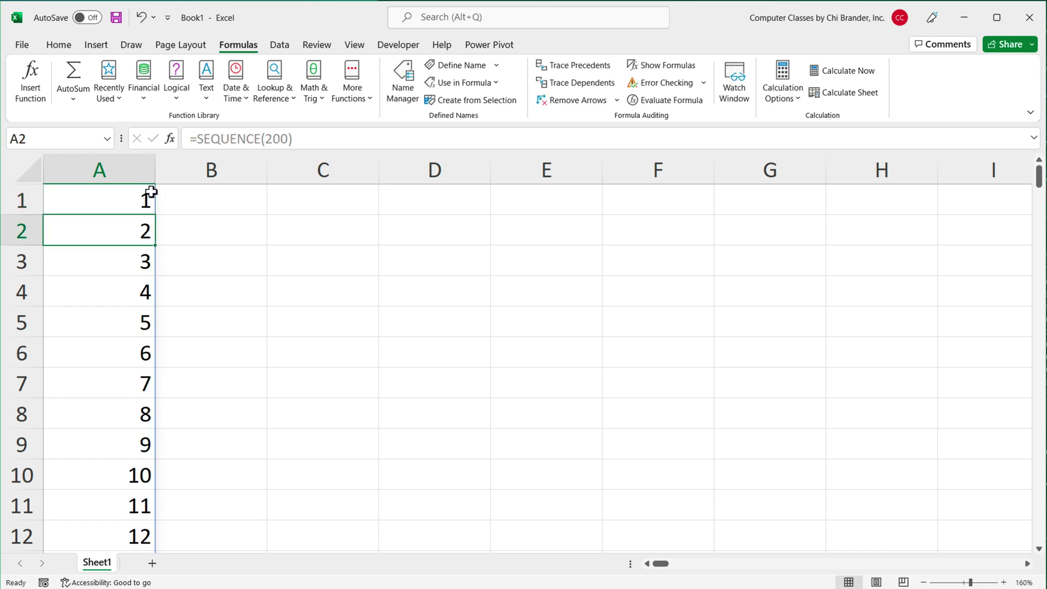
{"action": "left_click", "coordinate": [124, 208]}
{"action": "scroll", "coordinate": [115, 276], "scroll_direction": "down", "scroll_amount": 16}
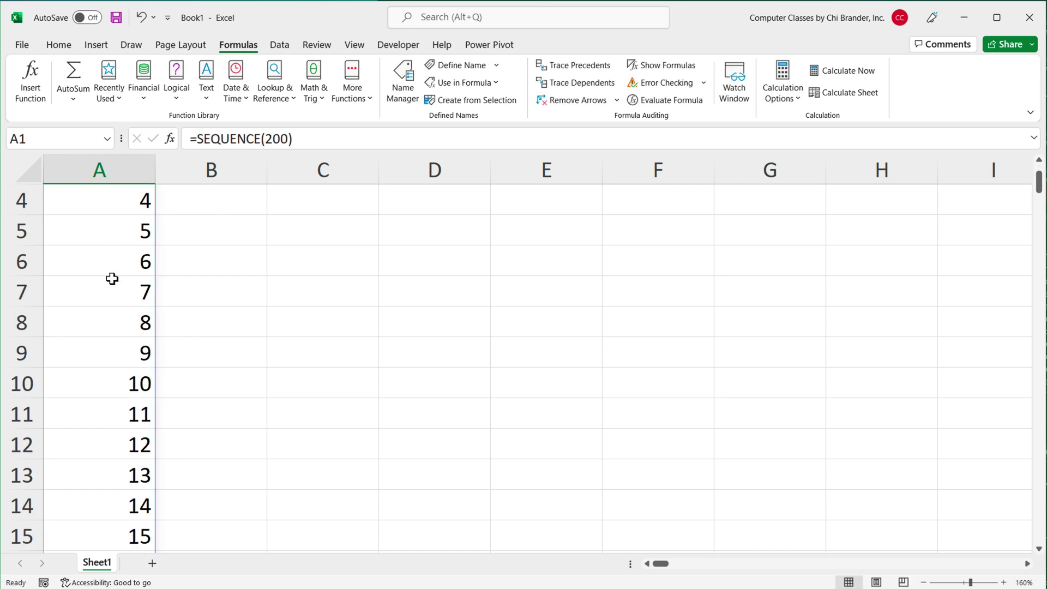
{"action": "left_click", "coordinate": [110, 294]}
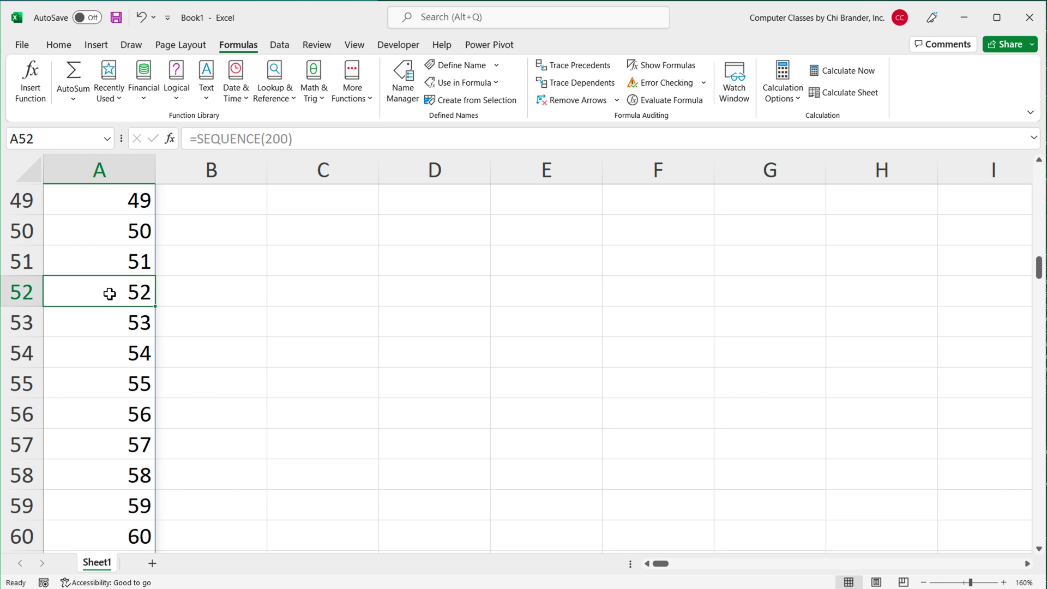
{"action": "key", "text": "ctrl+Down"}
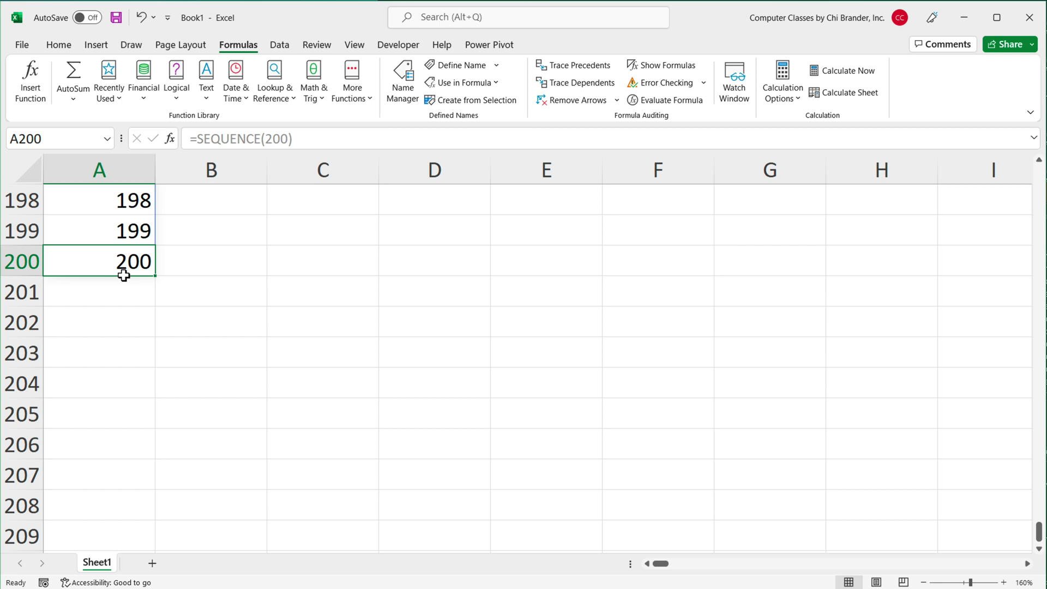
Set the rows argument of the SEQUENCE formula in A1 to 40 and check the end of the list at A40
{"action": "key", "text": "ctrl+Home"}
{"action": "double_click", "coordinate": [124, 200]}
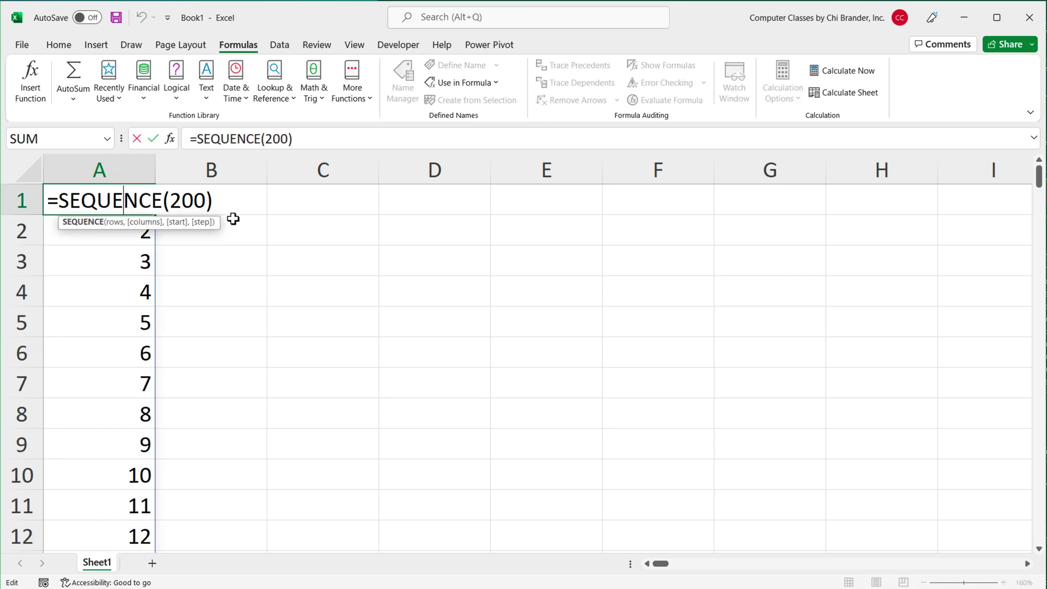
{"action": "left_click_drag", "start_coordinate": [171, 201], "coordinate": [211, 200]}
{"action": "type", "text": "40"}
{"action": "key", "text": "Return"}
{"action": "left_click", "coordinate": [114, 206]}
{"action": "scroll", "coordinate": [152, 315], "scroll_direction": "down", "scroll_amount": 10}
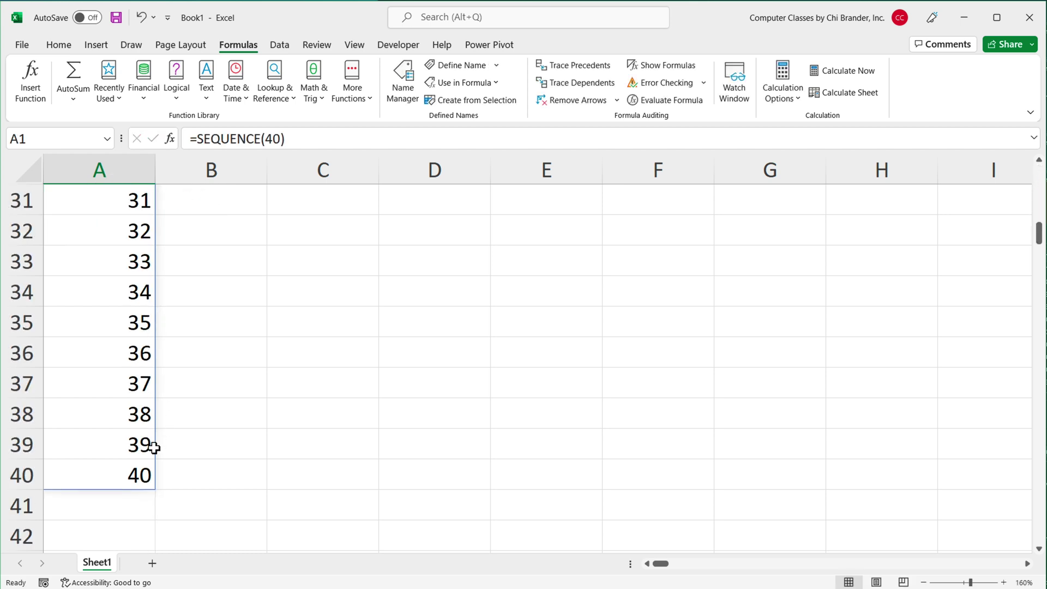
{"action": "left_click", "coordinate": [140, 474]}
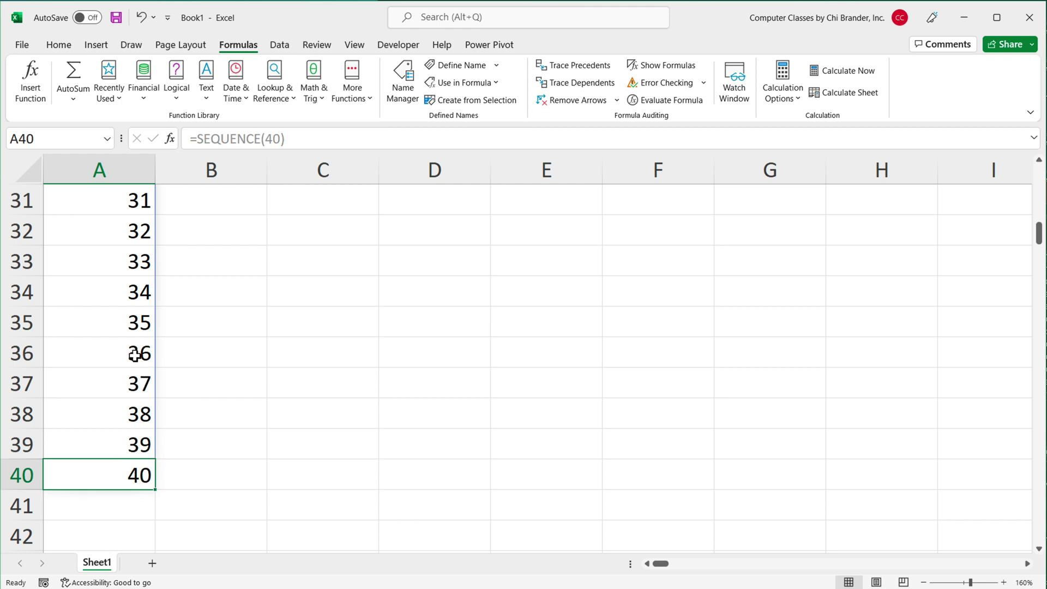
Enter =RANDARRAY(40) in B1 to place random decimals beside the number sequence
{"action": "scroll", "coordinate": [135, 365], "scroll_direction": "up", "scroll_amount": 10}
{"action": "left_click", "coordinate": [197, 205]}
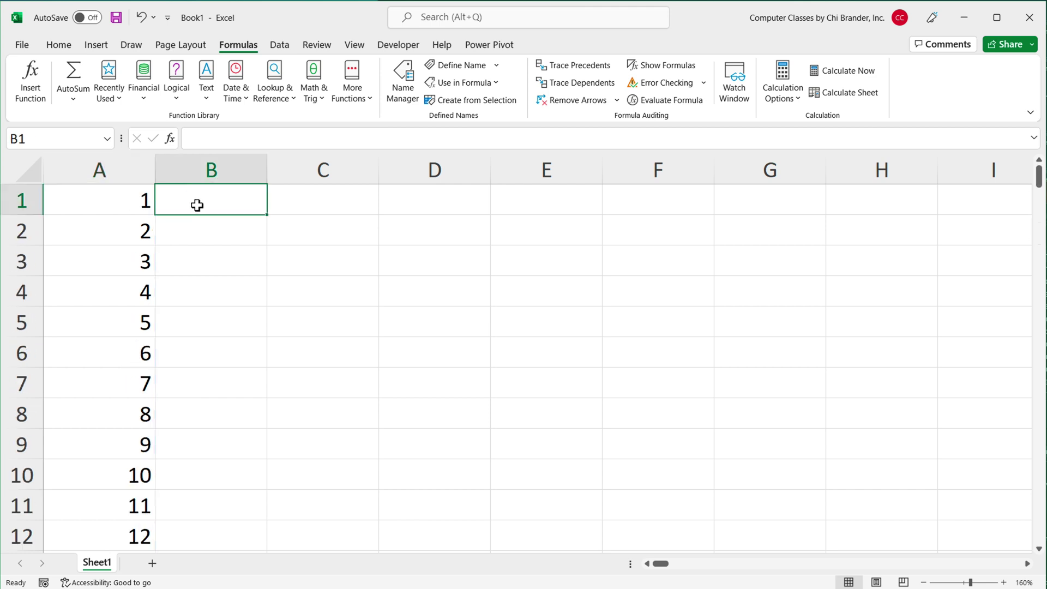
{"action": "type", "text": "=RAN"}
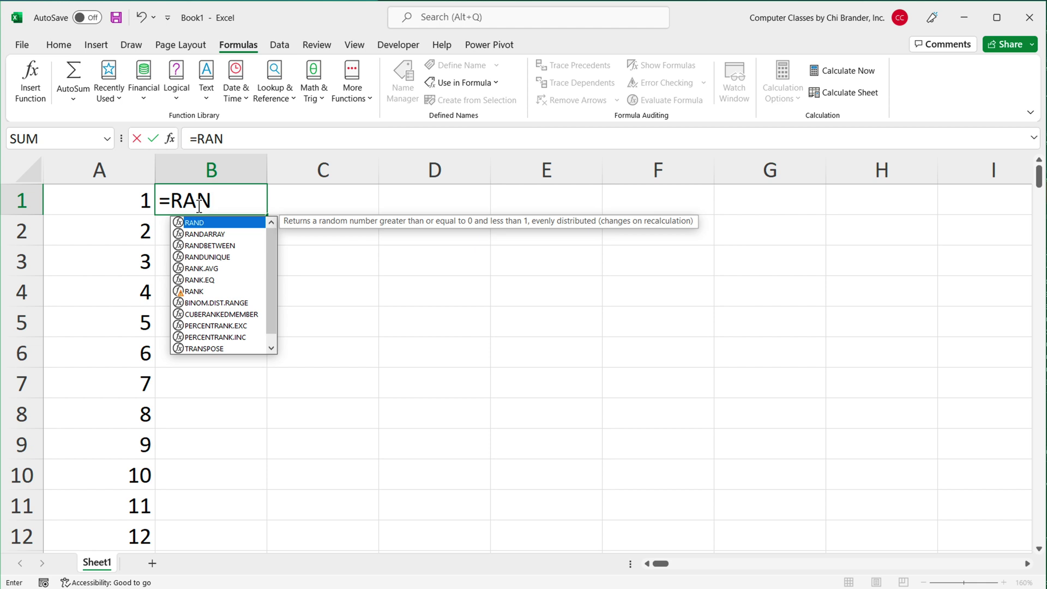
{"action": "key", "text": "Down"}
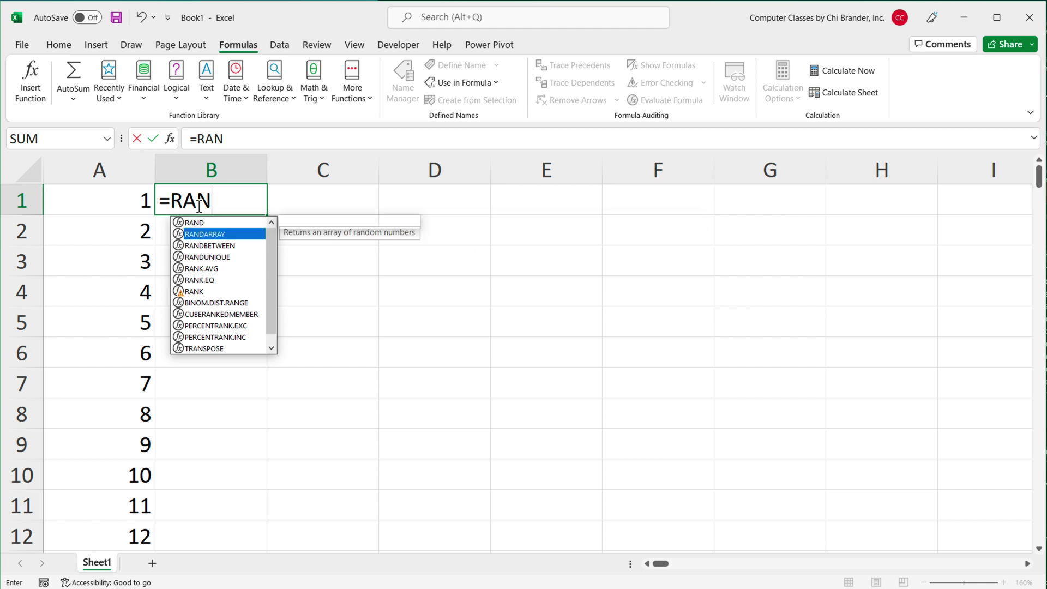
{"action": "key", "text": "Tab"}
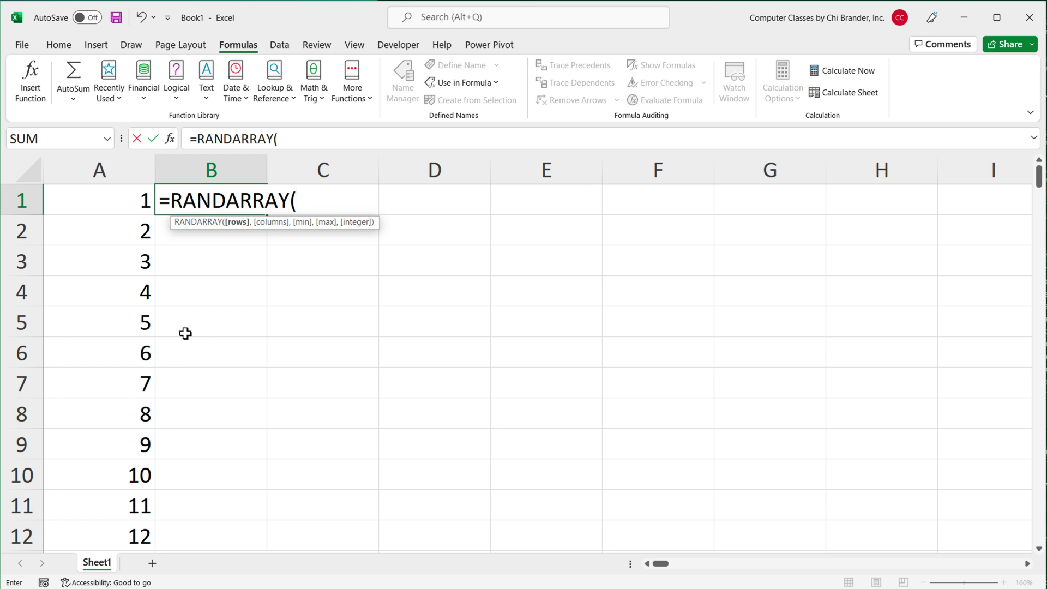
{"action": "scroll", "coordinate": [173, 358], "scroll_direction": "down", "scroll_amount": 17}
{"action": "scroll", "coordinate": [170, 361], "scroll_direction": "up", "scroll_amount": 5}
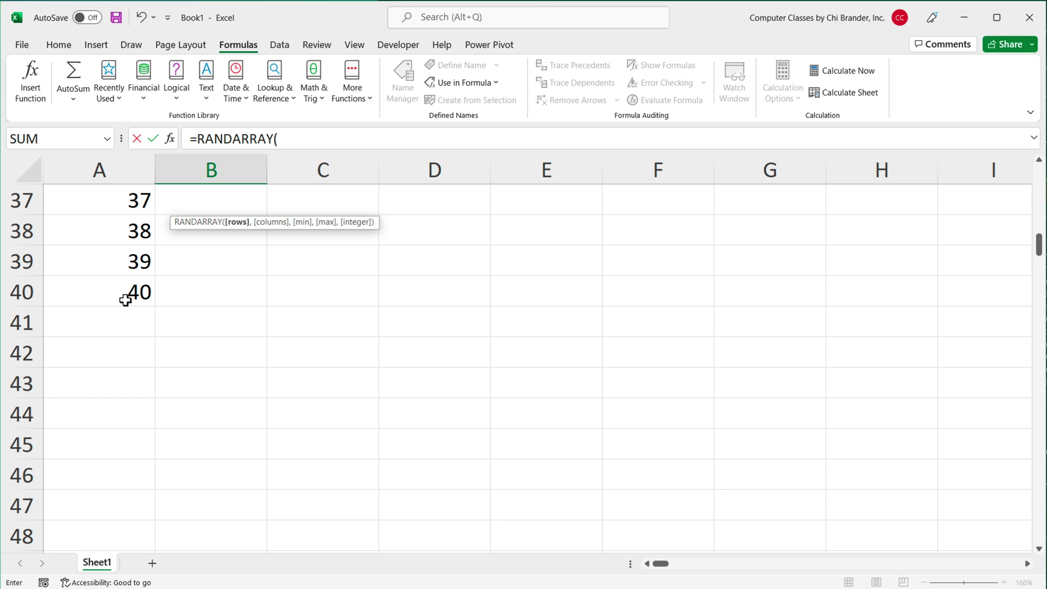
{"action": "scroll", "coordinate": [144, 297], "scroll_direction": "up", "scroll_amount": 12}
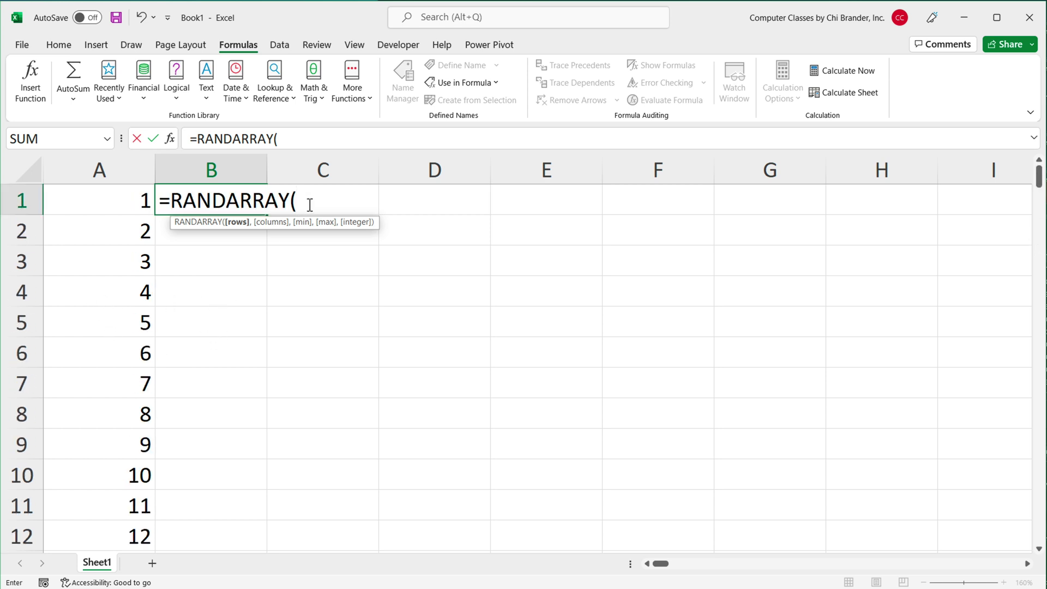
{"action": "type", "text": "40)"}
{"action": "key", "text": "Return"}
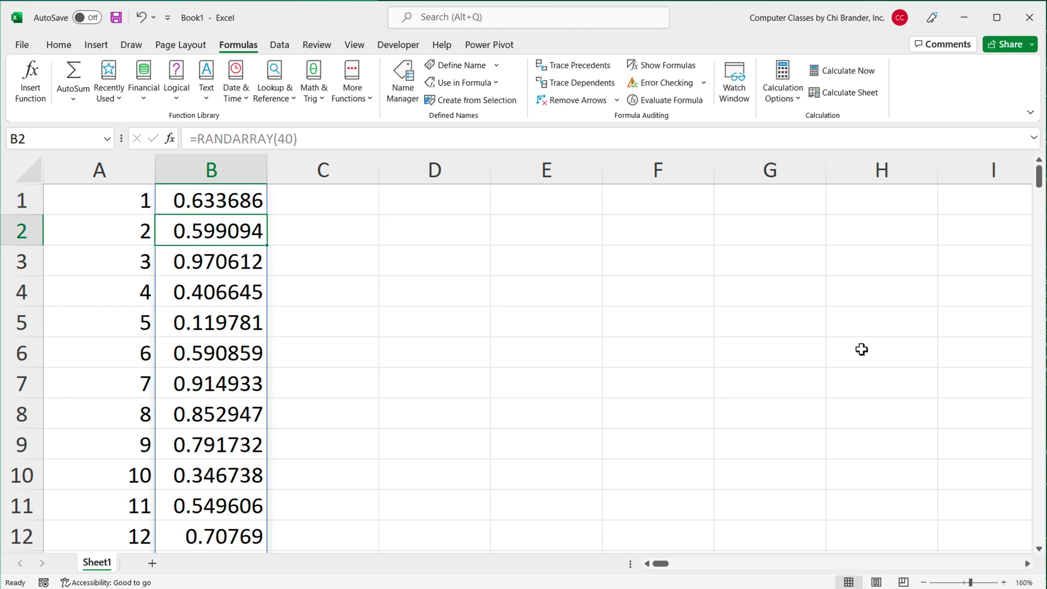
Review the rows argument of the RANDARRAY formula in B1 and examine its spilled values down to row 40
{"action": "double_click", "coordinate": [238, 205]}
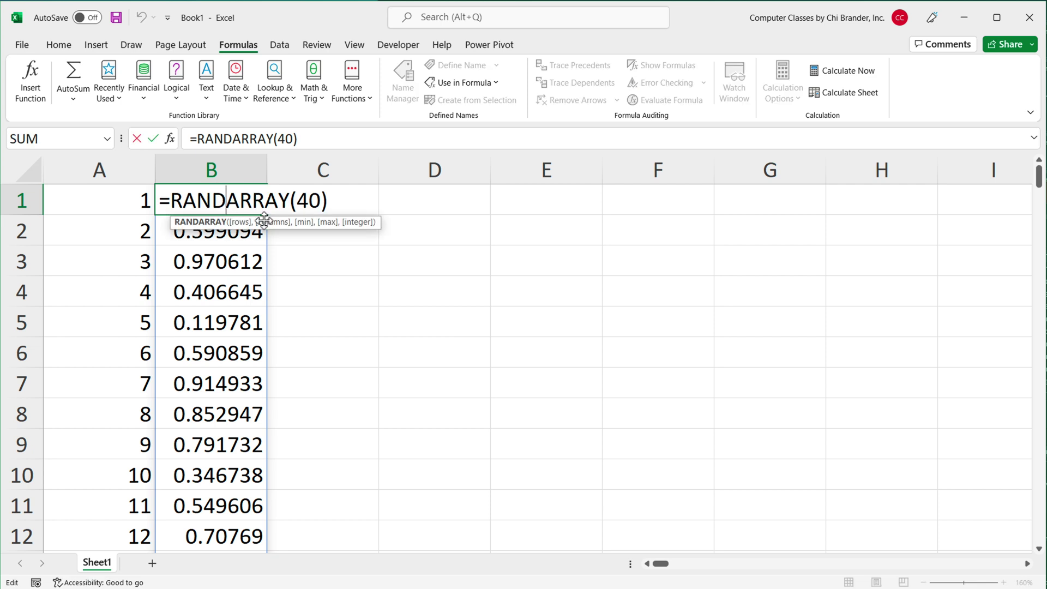
{"action": "double_click", "coordinate": [300, 210]}
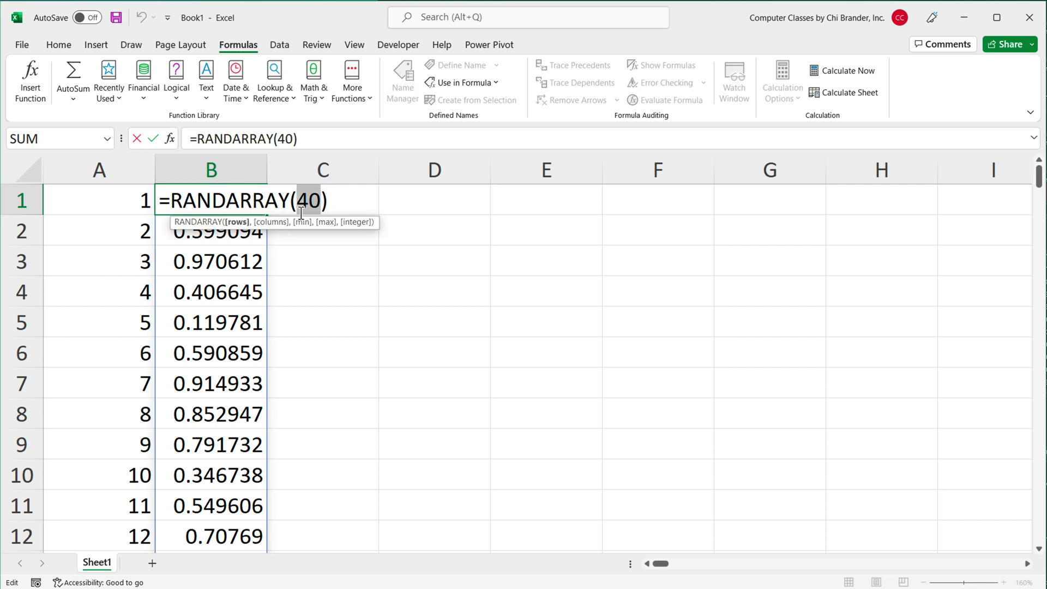
{"action": "key", "text": "Escape"}
{"action": "scroll", "coordinate": [211, 283], "scroll_direction": "down", "scroll_amount": 1}
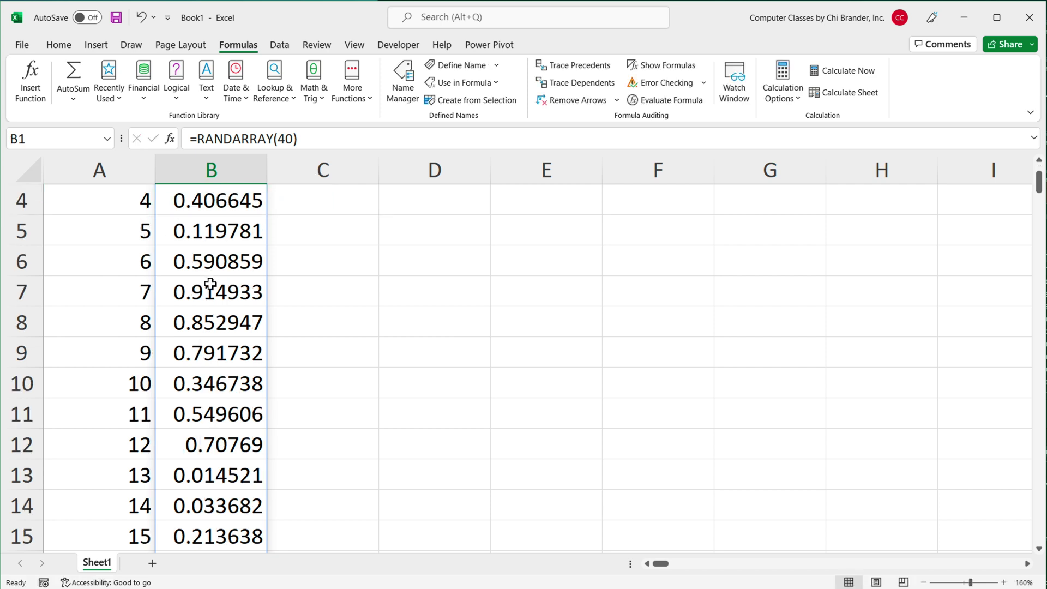
{"action": "scroll", "coordinate": [211, 283], "scroll_direction": "down", "scroll_amount": 12}
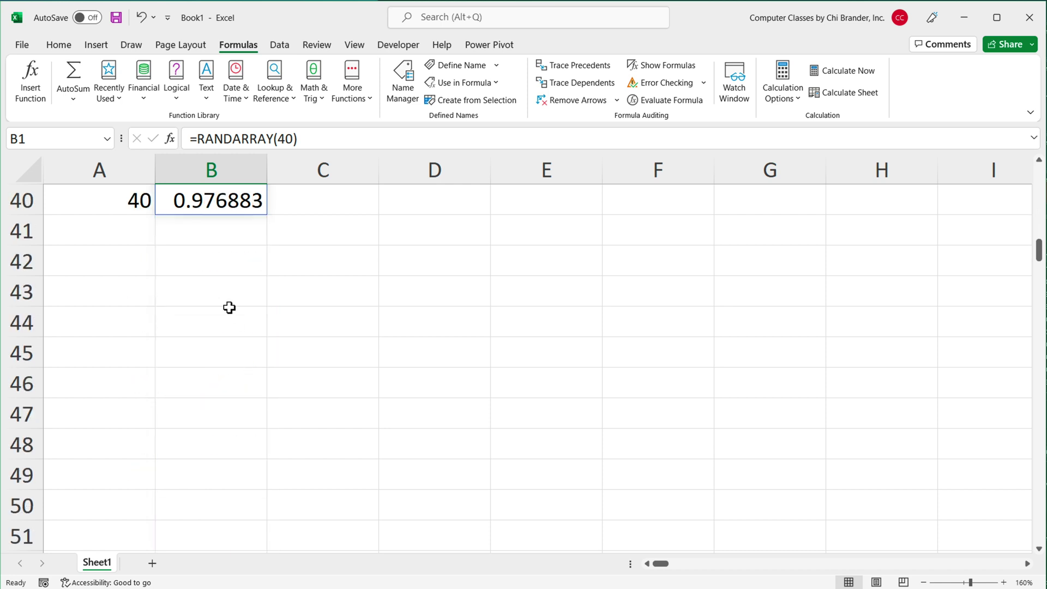
{"action": "scroll", "coordinate": [229, 307], "scroll_direction": "up", "scroll_amount": 13}
{"action": "left_click", "coordinate": [131, 209]}
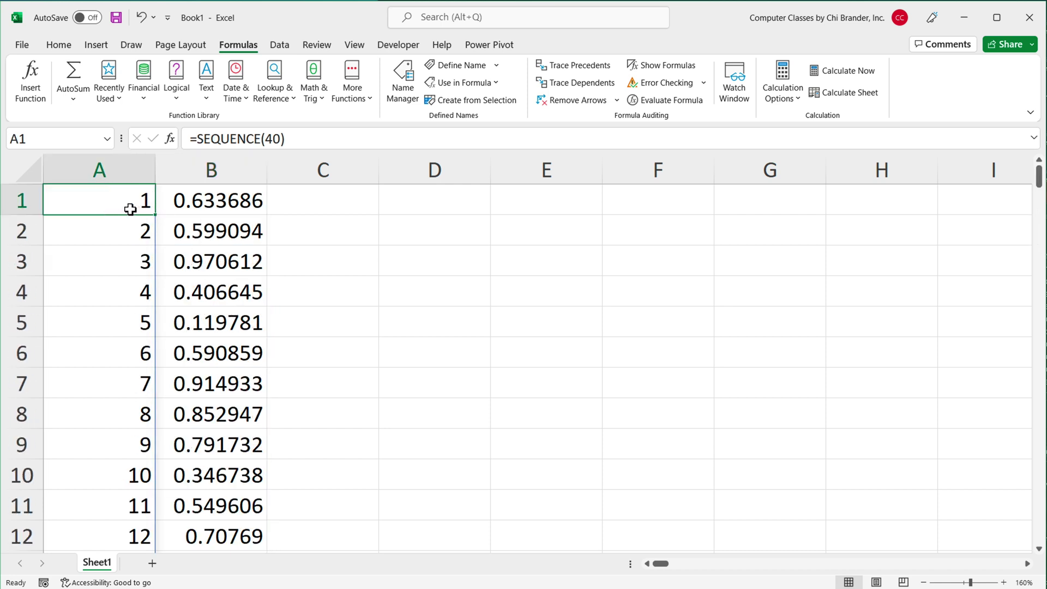
Enter =SORT(A1:B40,2) in D1 to sort both columns by the random decimals
{"action": "left_click", "coordinate": [461, 206]}
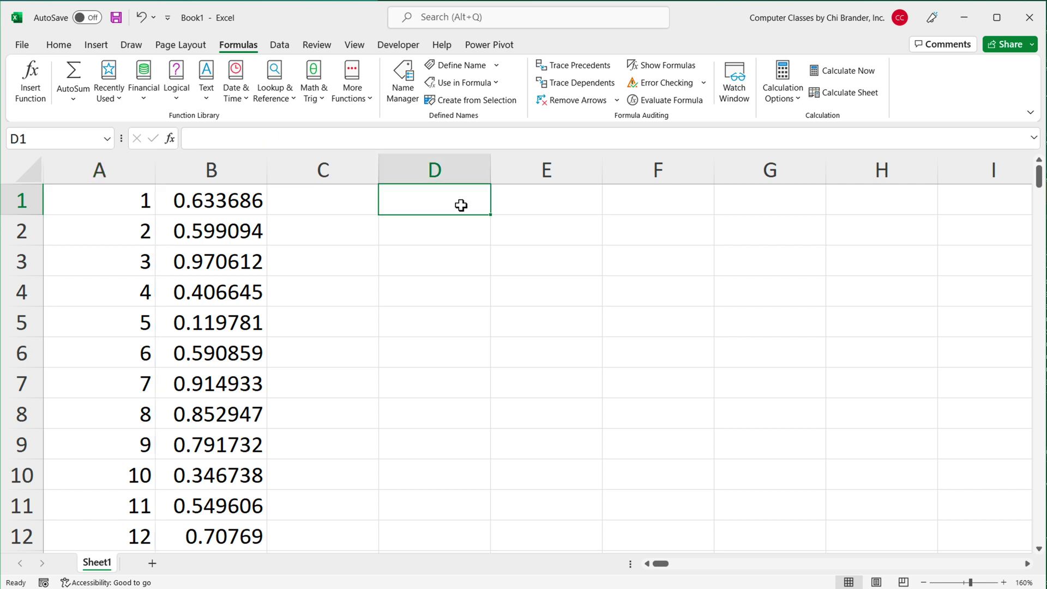
{"action": "type", "text": "=SORT("}
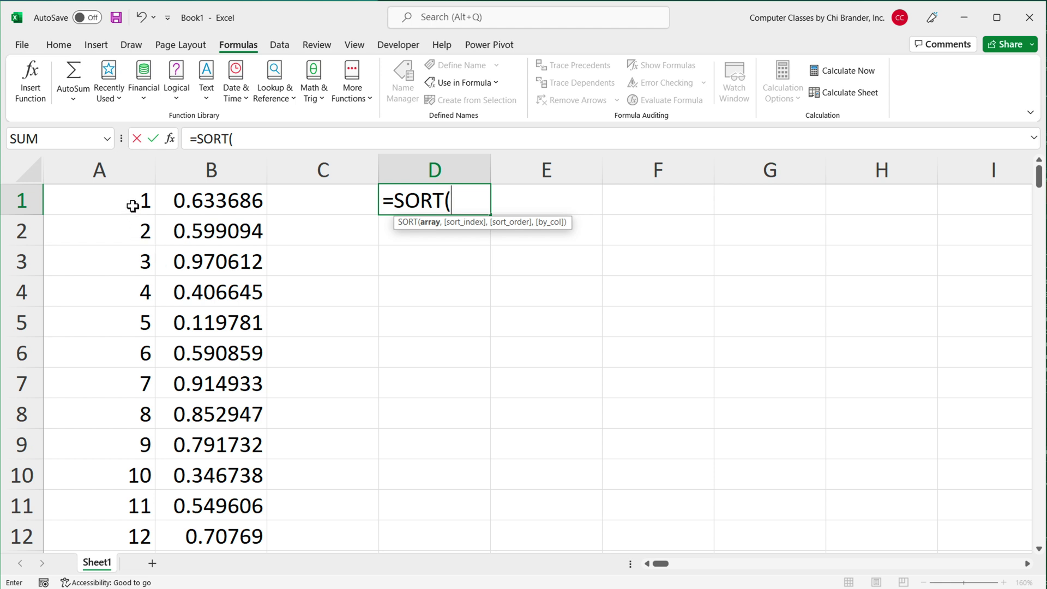
{"action": "left_click_drag", "start_coordinate": [119, 203], "coordinate": [218, 213]}
{"action": "key", "text": "ctrl+shift+Down"}
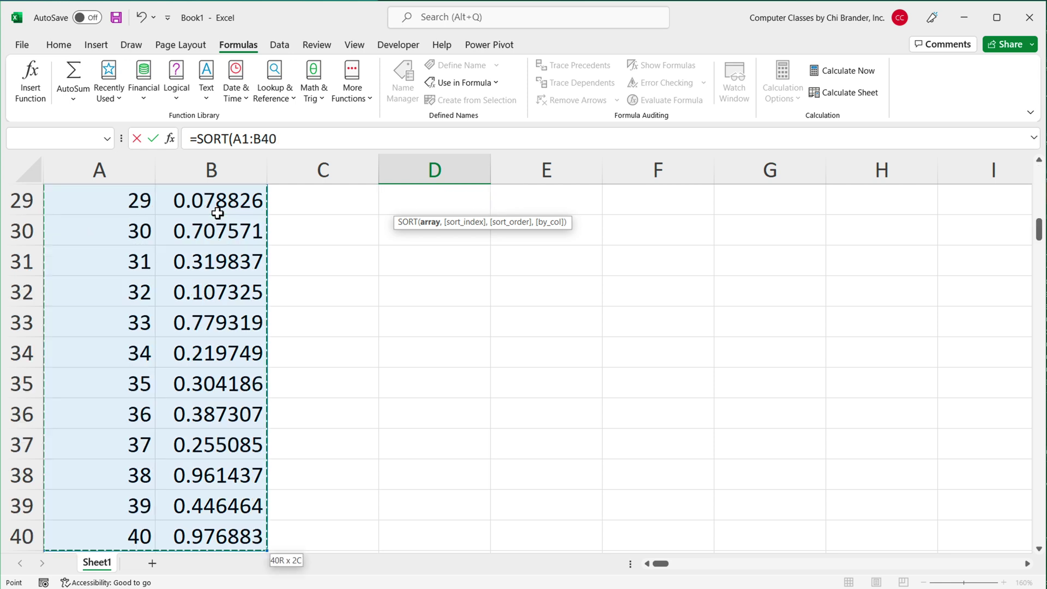
{"action": "type", "text": ","}
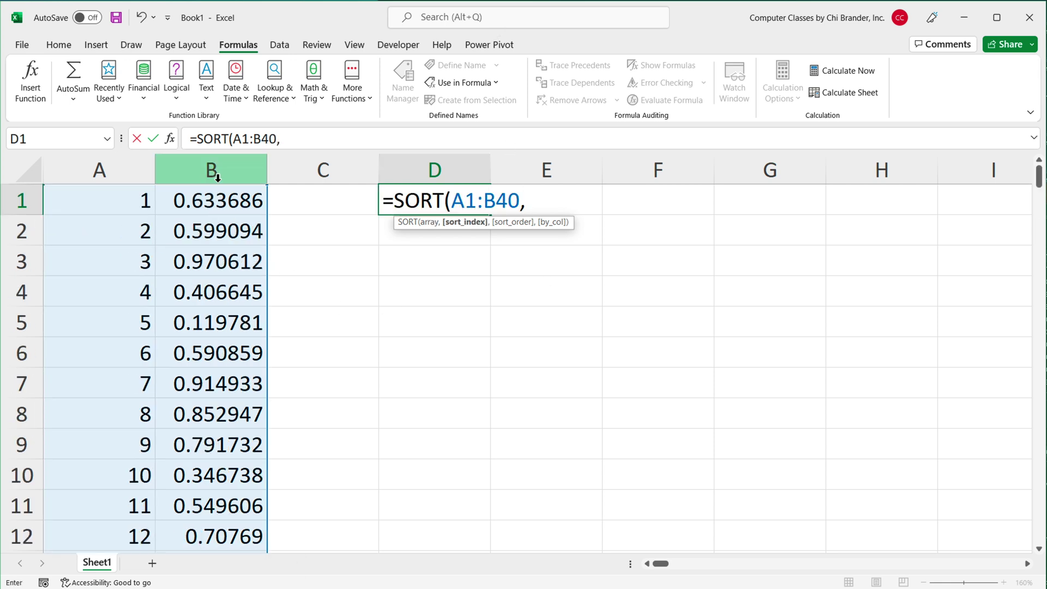
{"action": "type", "text": "2)"}
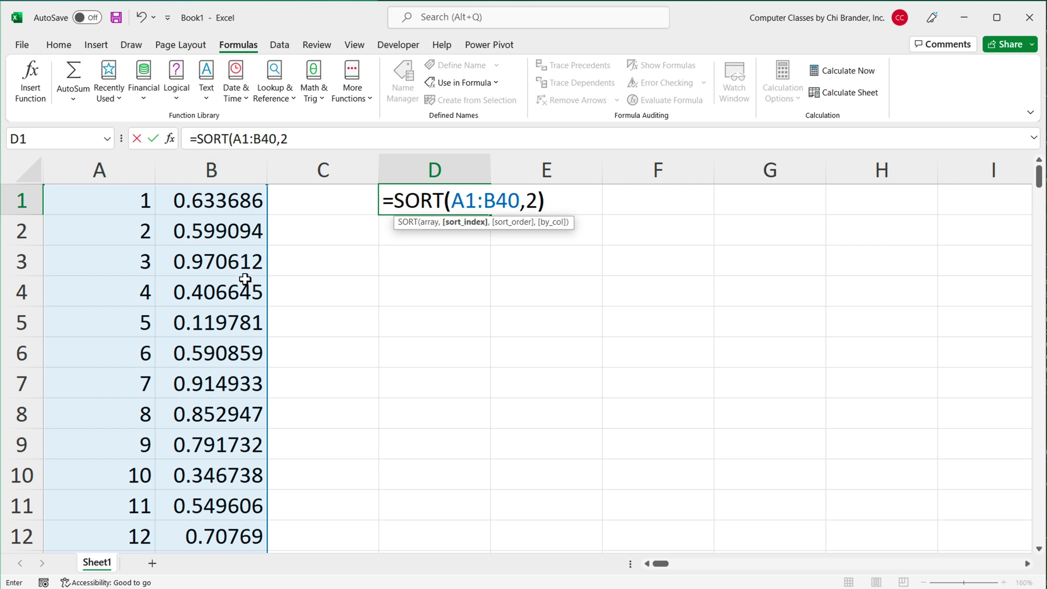
{"action": "key", "text": "Return"}
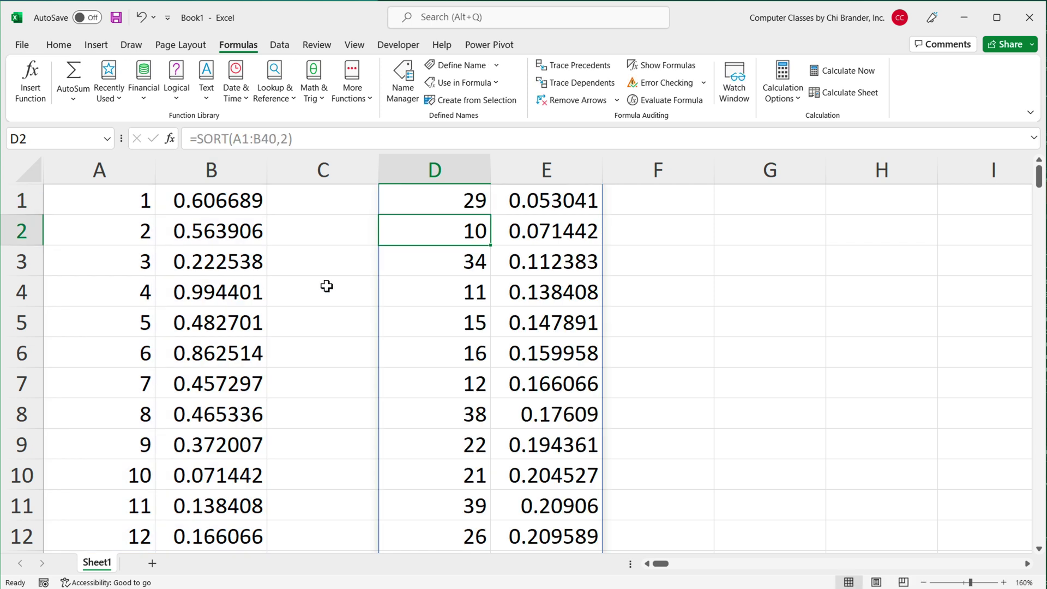
Zoom the sheet out to 130% and select A1:C11 to compare the source columns with the sorted result
{"action": "scroll", "coordinate": [327, 283], "scroll_direction": "up", "scroll_amount": 1}
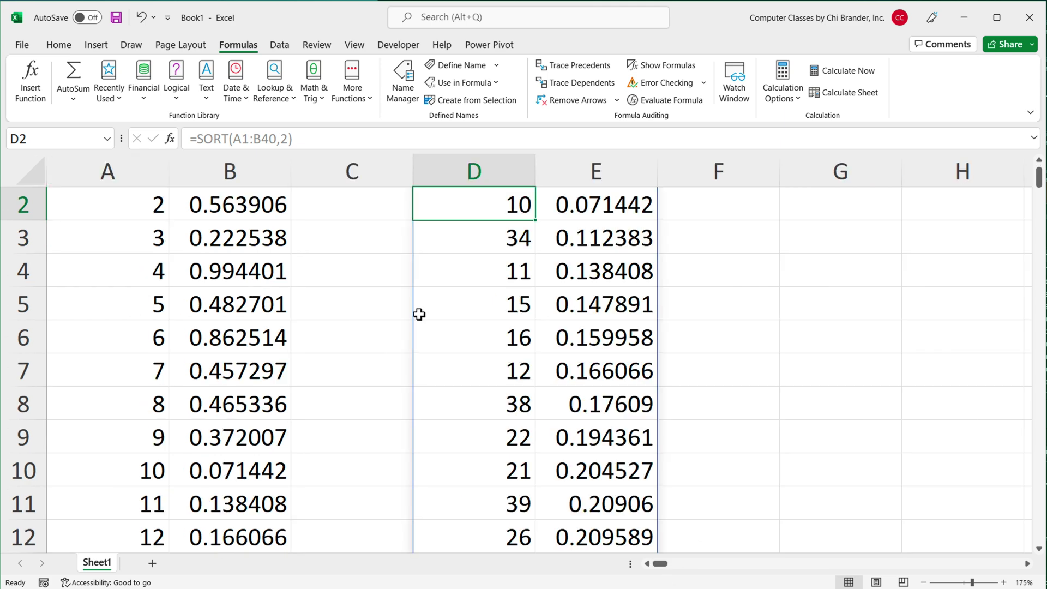
{"action": "scroll", "coordinate": [419, 314], "scroll_direction": "down", "scroll_amount": 3}
{"action": "left_click", "coordinate": [89, 191]}
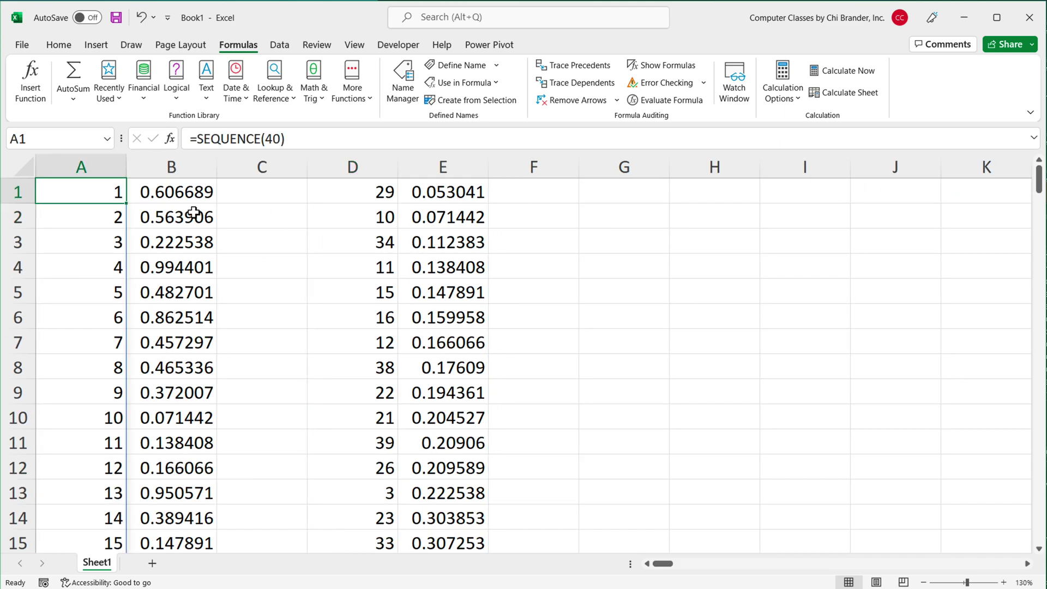
{"action": "left_click_drag", "start_coordinate": [68, 198], "coordinate": [231, 444]}
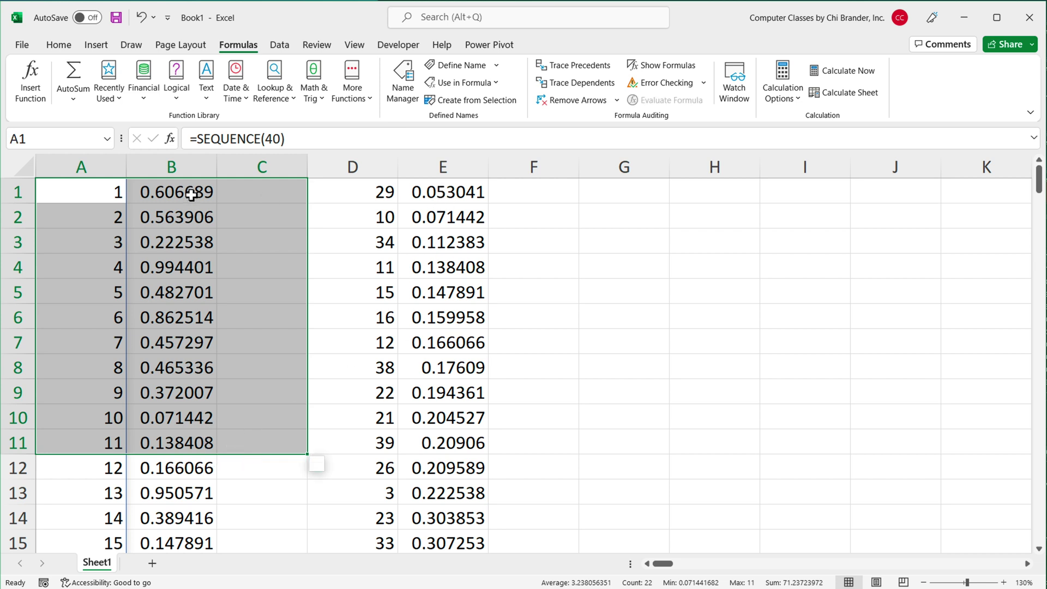
Compare the sequence and random decimals in columns A and B with the sorted pairs in columns D and E
{"action": "left_click_drag", "start_coordinate": [191, 194], "coordinate": [187, 442]}
{"action": "left_click", "coordinate": [382, 367]}
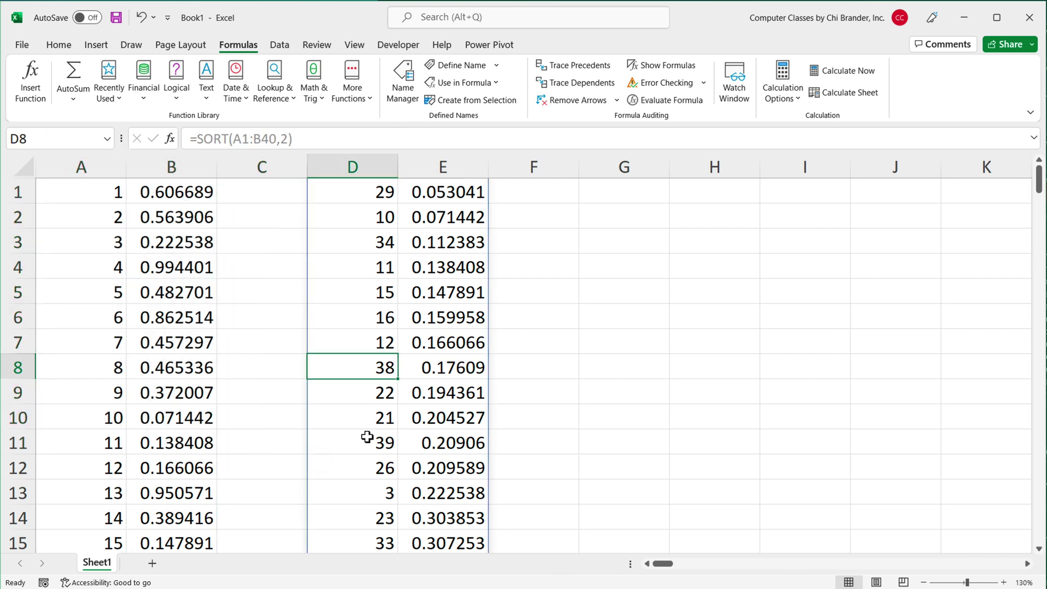
{"action": "left_click_drag", "start_coordinate": [102, 200], "coordinate": [115, 432]}
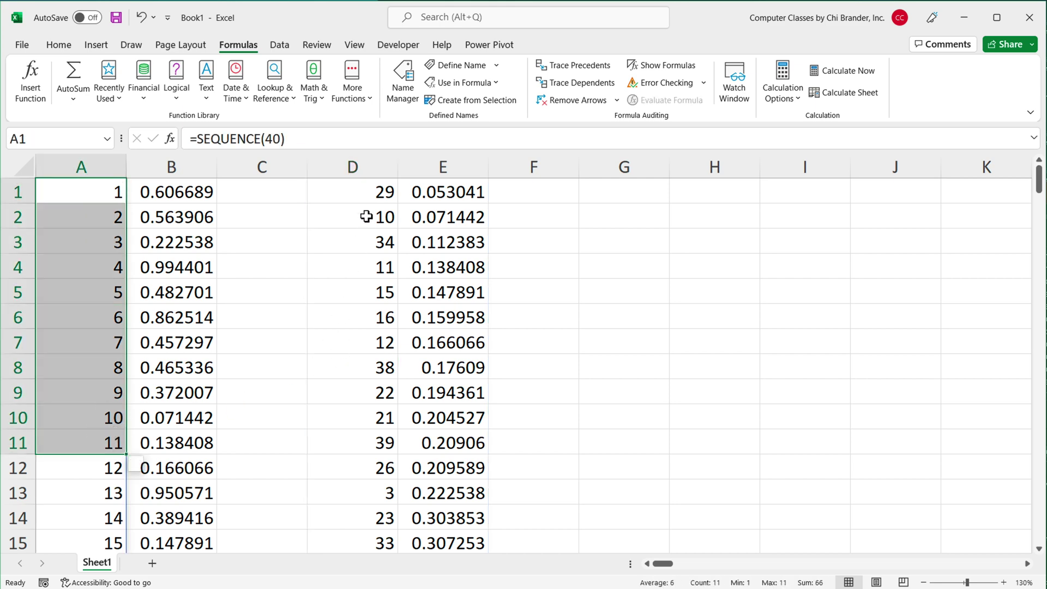
{"action": "left_click_drag", "start_coordinate": [375, 198], "coordinate": [383, 394]}
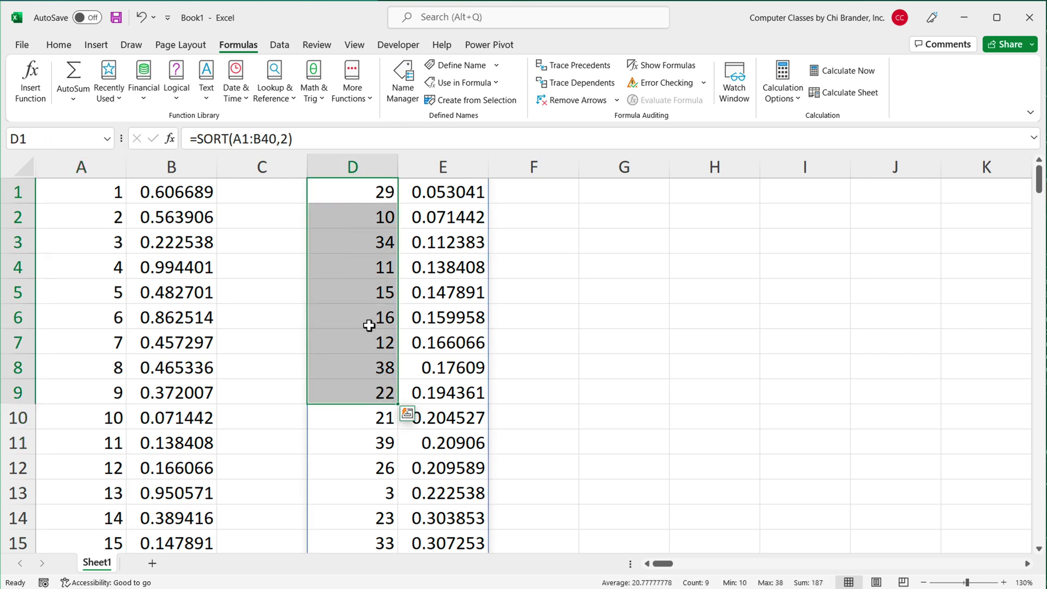
{"action": "left_click_drag", "start_coordinate": [379, 191], "coordinate": [382, 292]}
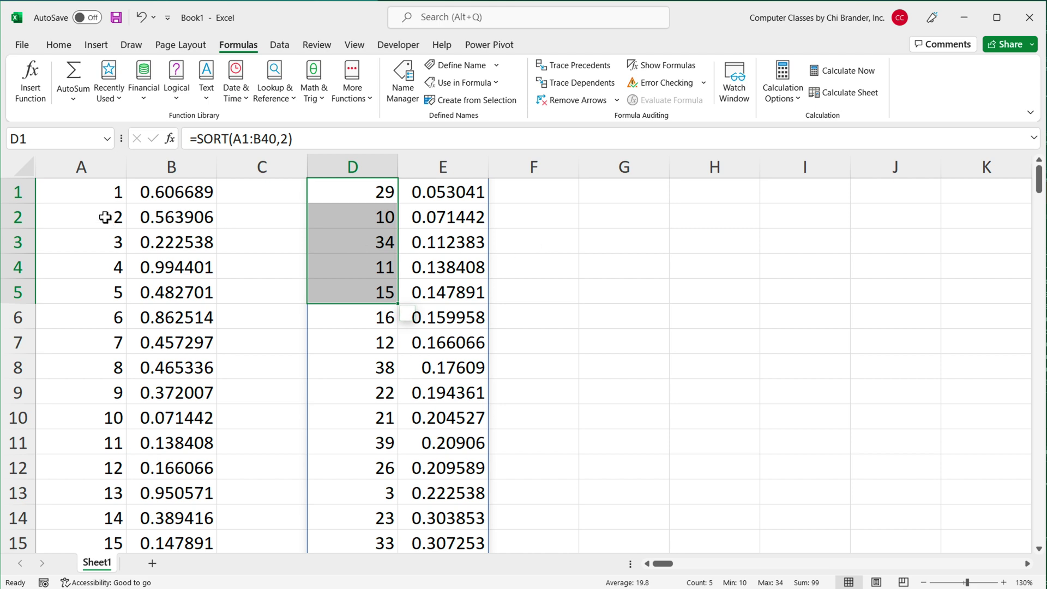
{"action": "left_click_drag", "start_coordinate": [104, 216], "coordinate": [175, 292]}
{"action": "left_click_drag", "start_coordinate": [354, 192], "coordinate": [448, 292]}
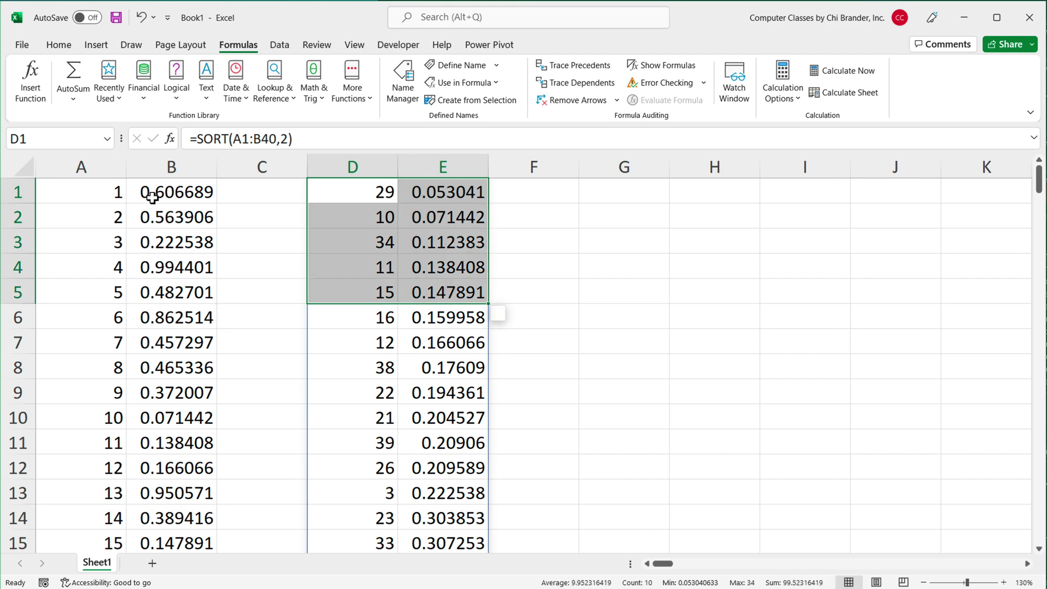
Review the separate SEQUENCE and RANDARRAY formulas in A1 and B1
{"action": "left_click", "coordinate": [104, 196]}
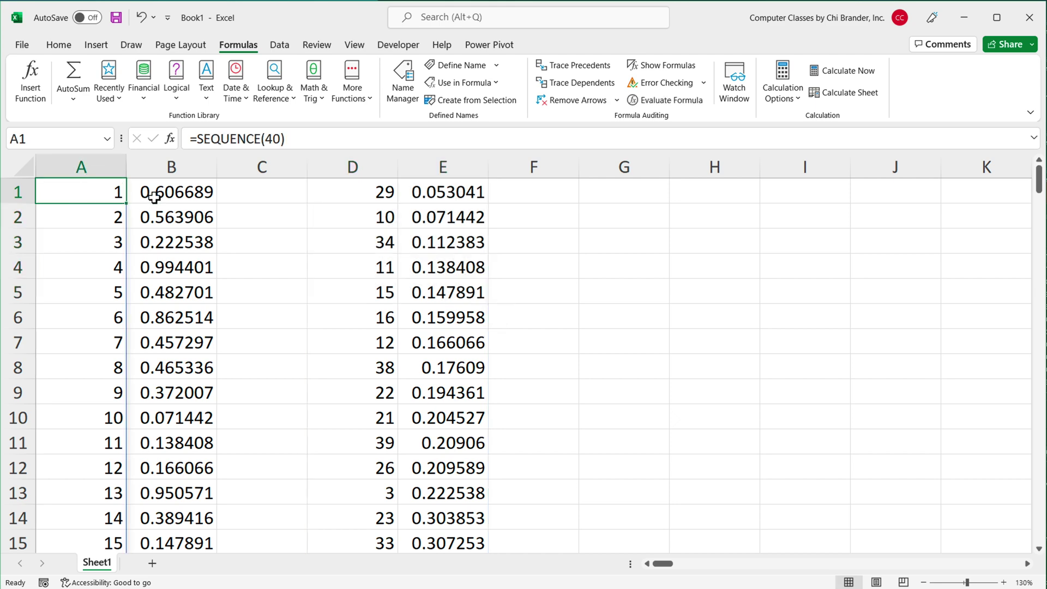
{"action": "left_click", "coordinate": [157, 195]}
{"action": "left_click", "coordinate": [77, 203]}
{"action": "left_click", "coordinate": [144, 192]}
{"action": "left_click", "coordinate": [77, 188]}
{"action": "left_click", "coordinate": [163, 194]}
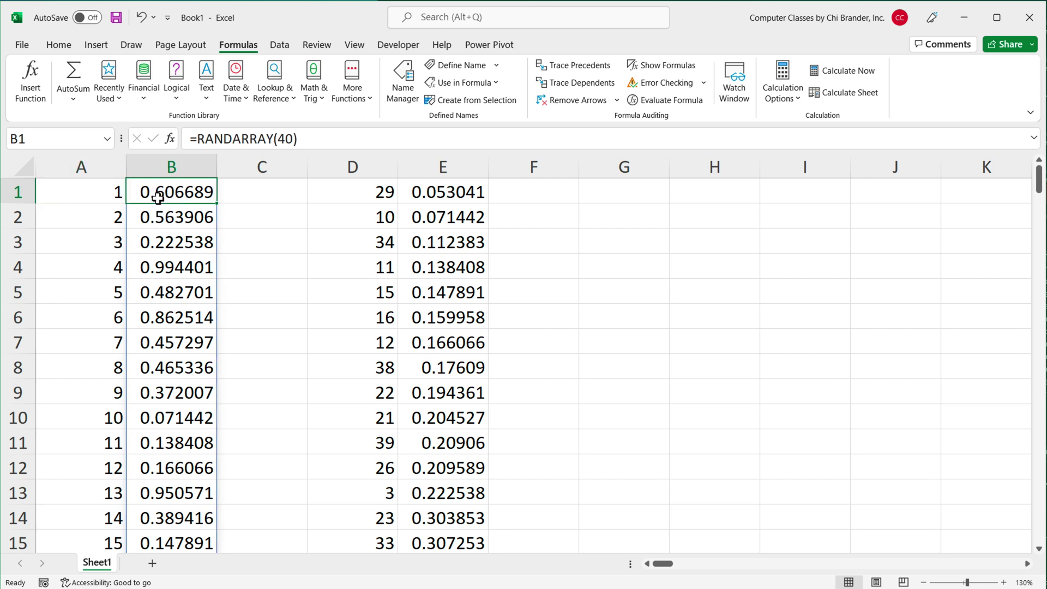
Cut RANDARRAY(40) from the formula in B1 and leave the cell empty
{"action": "double_click", "coordinate": [146, 193]}
{"action": "left_click_drag", "start_coordinate": [144, 192], "coordinate": [292, 187]}
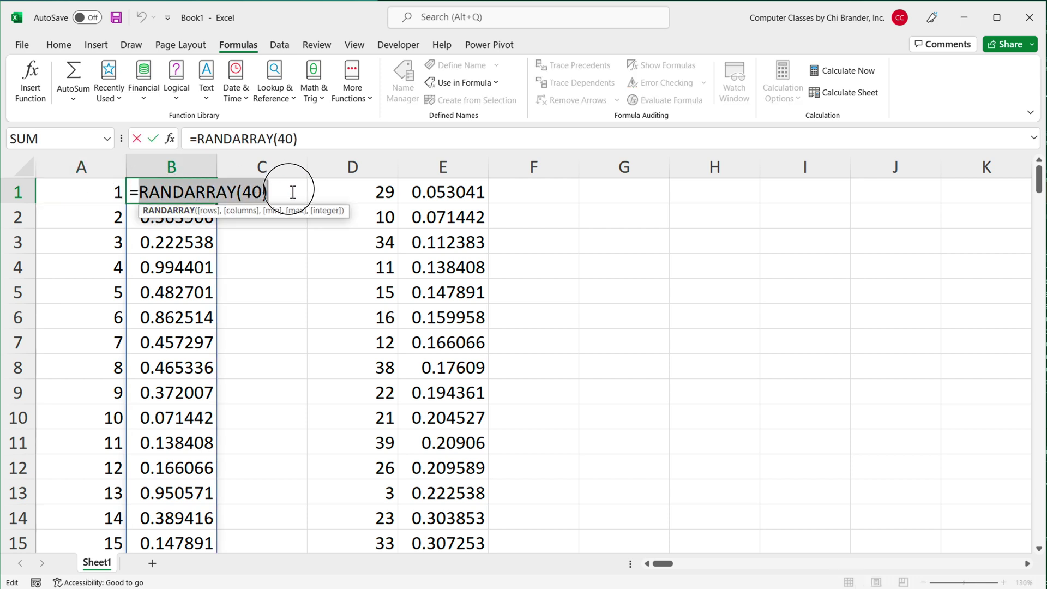
{"action": "right_click", "coordinate": [203, 196]}
{"action": "left_click", "coordinate": [252, 205]}
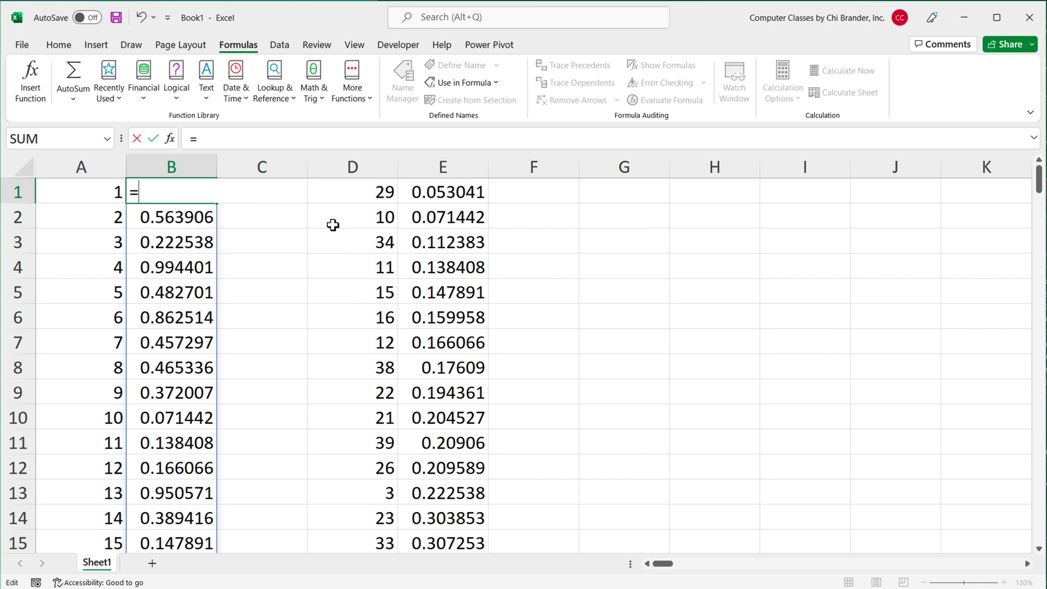
{"action": "key", "text": "BackSpace"}
{"action": "key", "text": "Return"}
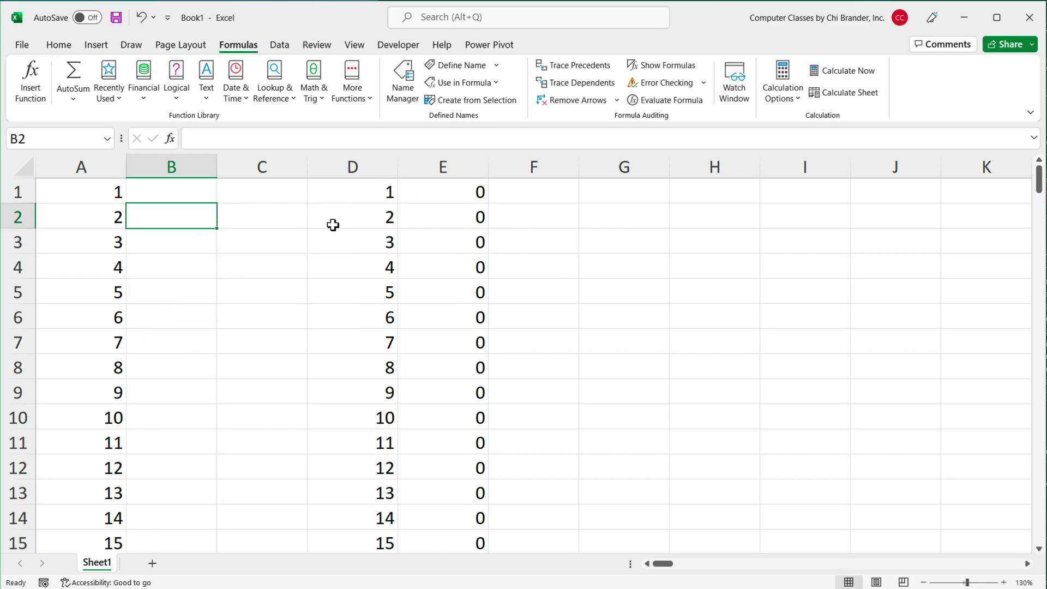
Change the A1 formula to =HSTACK(SEQUENCE(40),RANDARRAY(40)) and check the two spilled columns
{"action": "left_click", "coordinate": [112, 194]}
{"action": "double_click", "coordinate": [112, 195]}
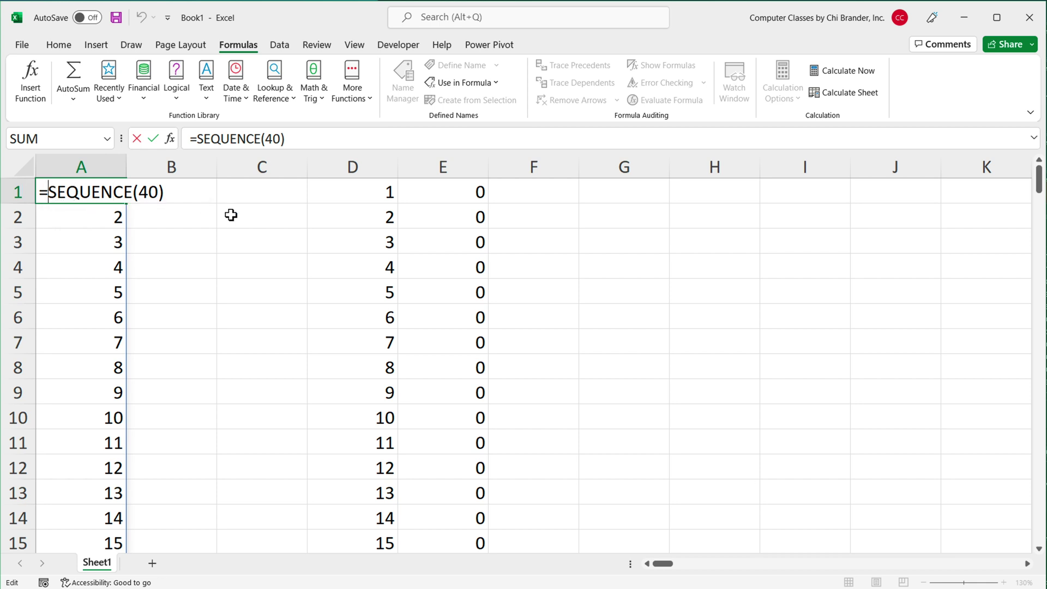
{"action": "type", "text": "HSTACK("}
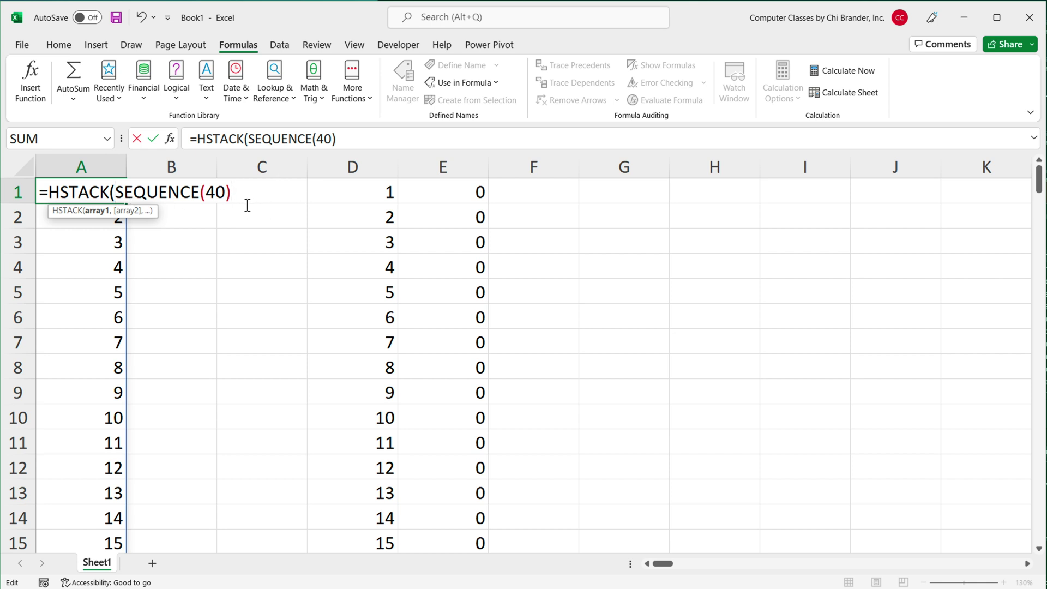
{"action": "type", "text": ","}
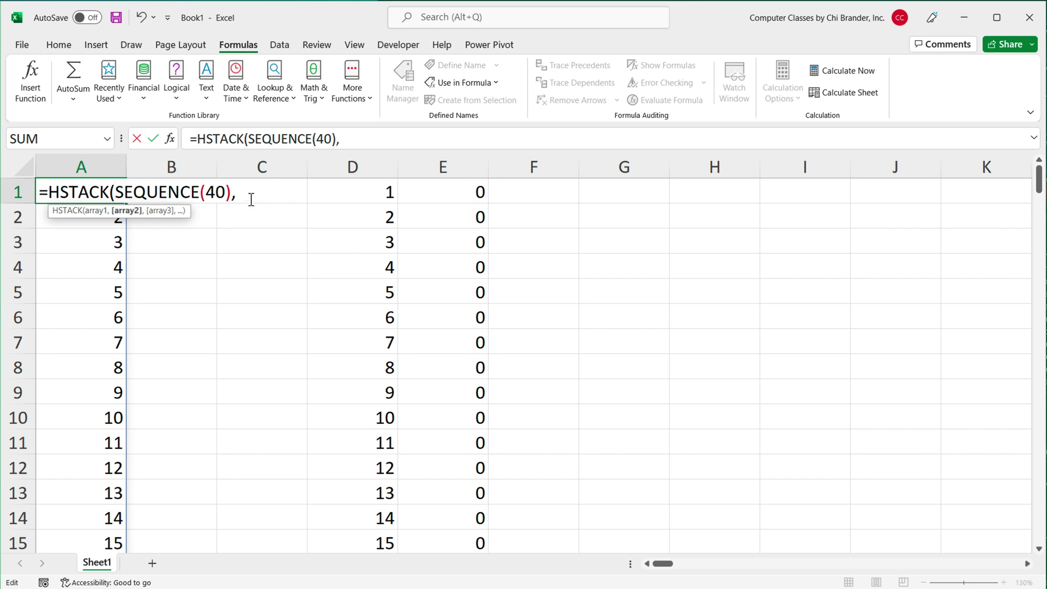
{"action": "type", "text": "RANDARRAY(40)"}
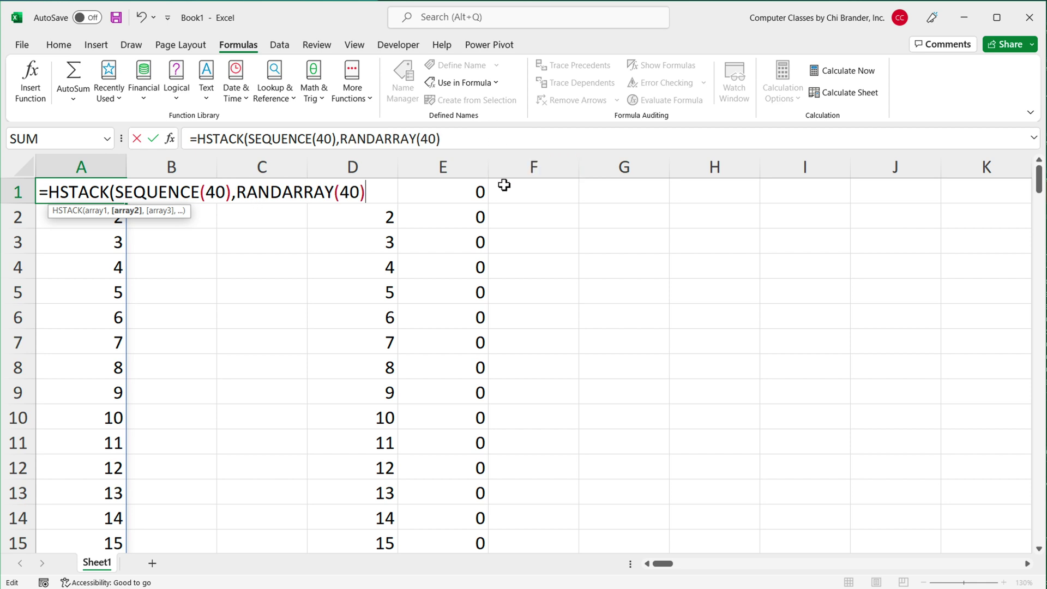
{"action": "type", "text": ")"}
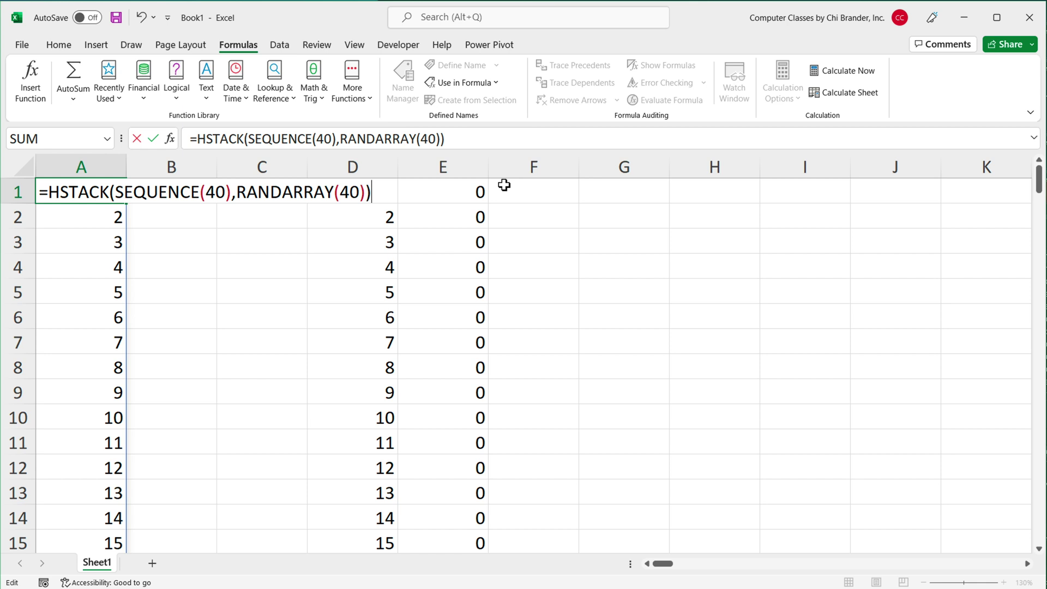
{"action": "key", "text": "Return"}
{"action": "left_click_drag", "start_coordinate": [96, 194], "coordinate": [210, 342]}
Wrap the A1 formula in SORT with sort index 2, giving =SORT(HSTACK(SEQUENCE(40),RANDARRAY(40)),2)
{"action": "left_click", "coordinate": [94, 197]}
{"action": "double_click", "coordinate": [98, 195]}
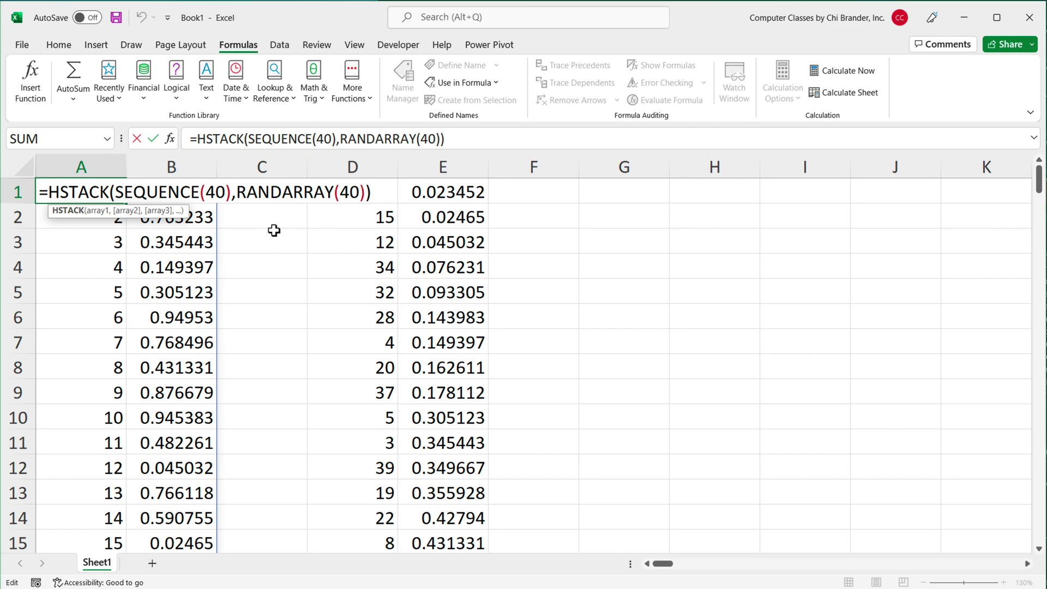
{"action": "left_click", "coordinate": [52, 195]}
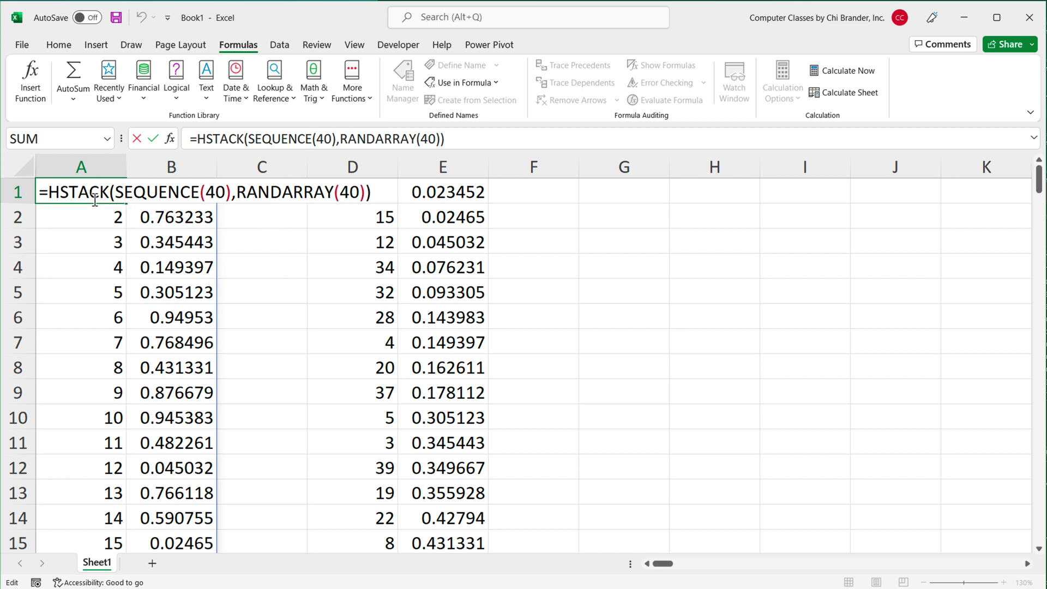
{"action": "type", "text": "SORT("}
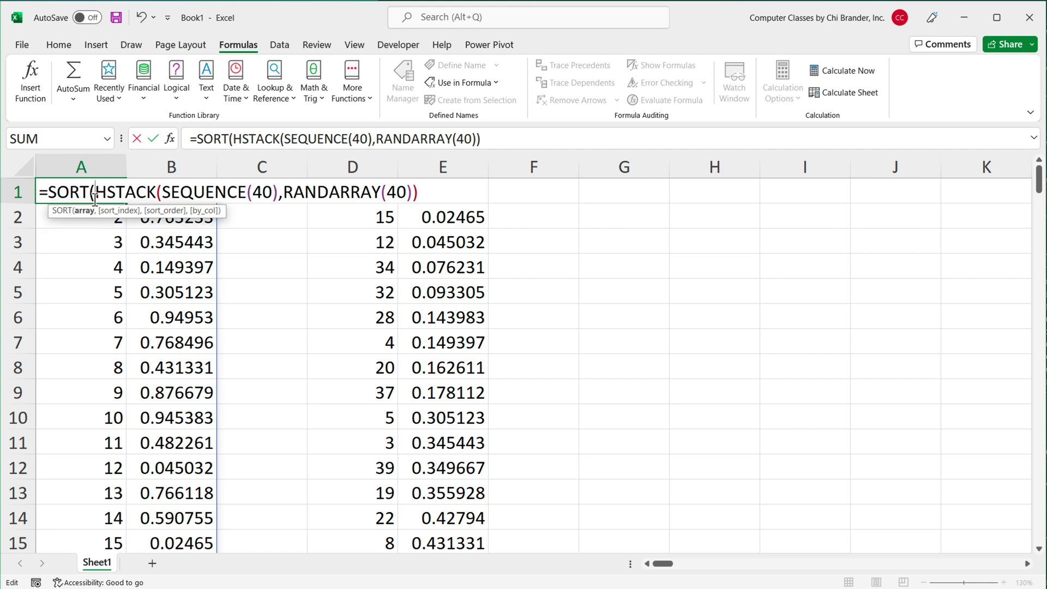
{"action": "left_click", "coordinate": [444, 195]}
{"action": "type", "text": ","}
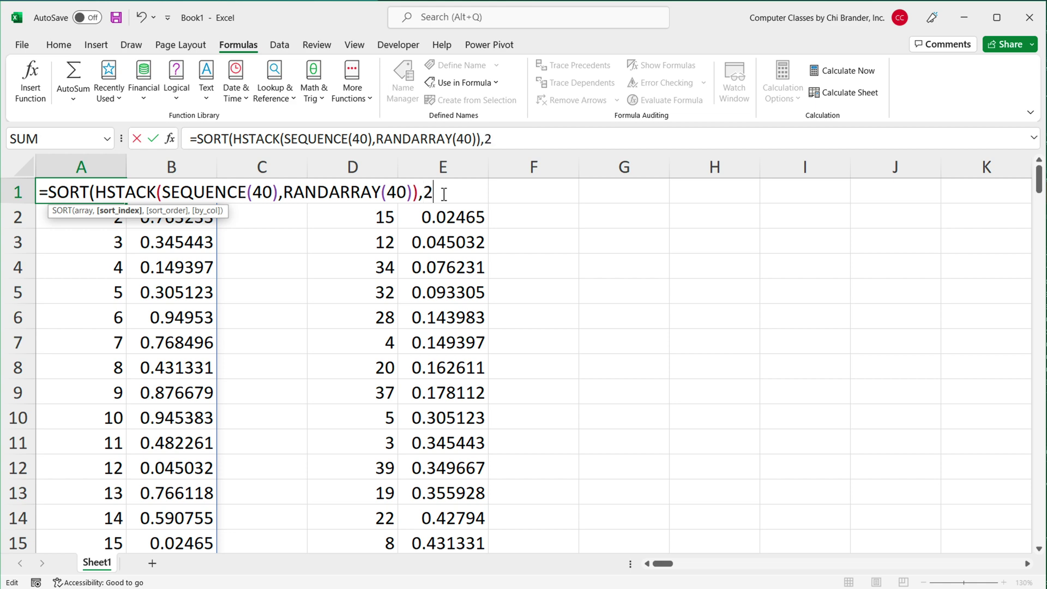
{"action": "type", "text": "2)"}
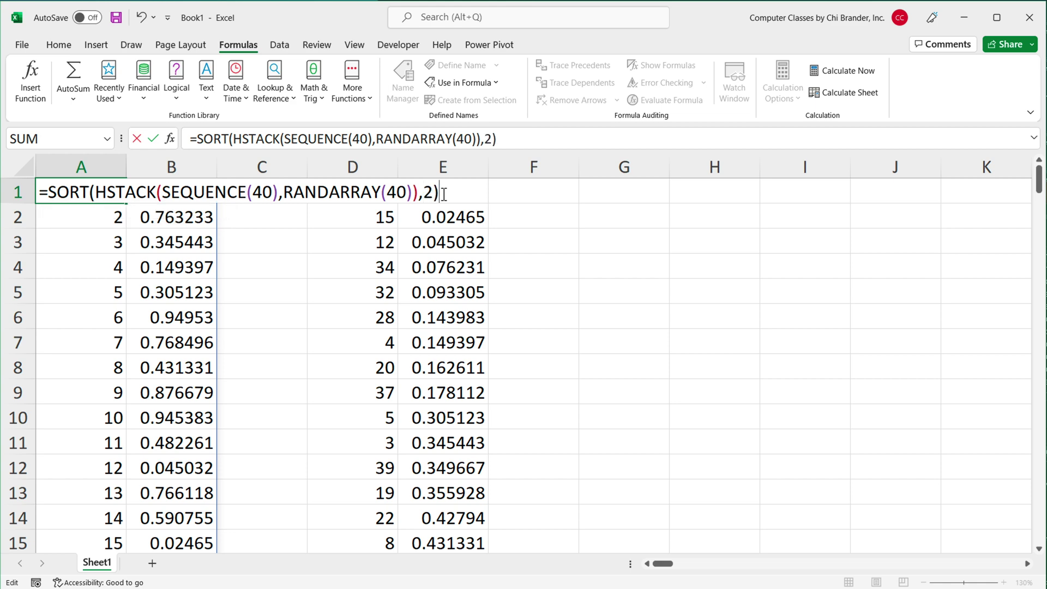
{"action": "key", "text": "Return"}
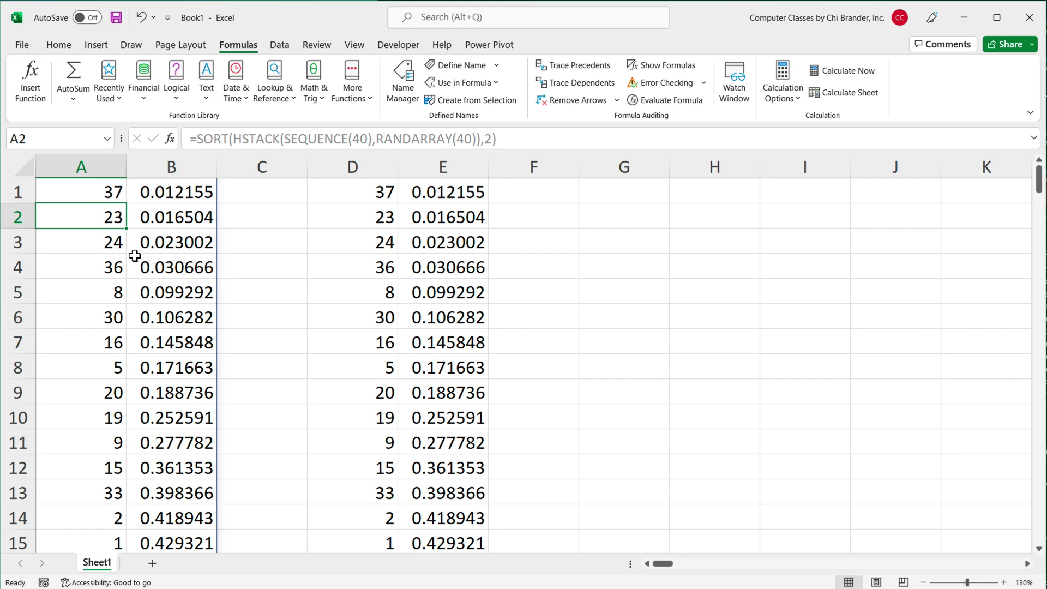
Delete the contents of columns D and E and return to cell A1
{"action": "left_click_drag", "start_coordinate": [375, 176], "coordinate": [434, 172]}
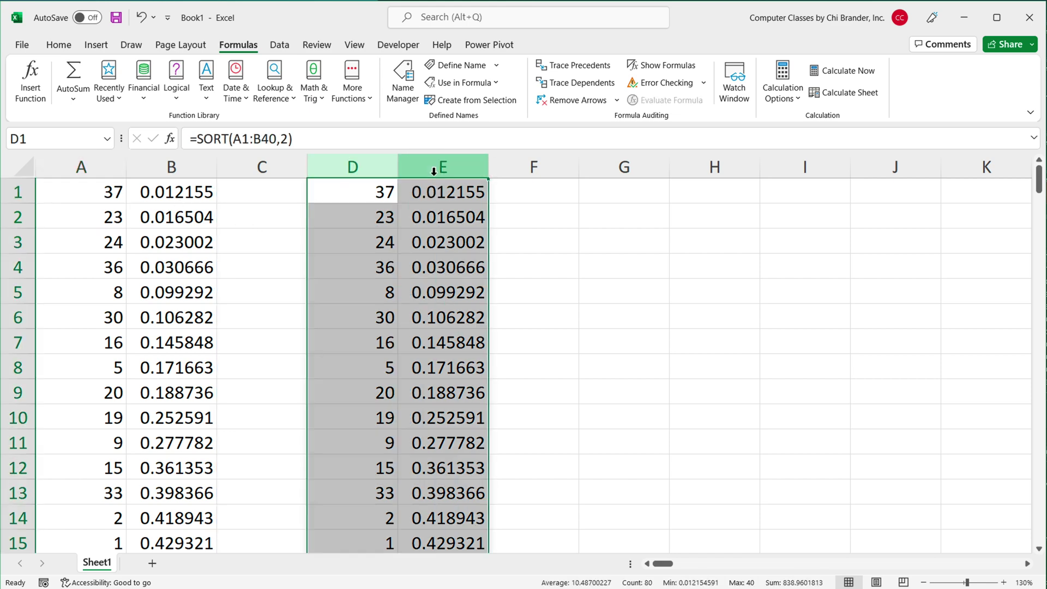
{"action": "key", "text": "Delete"}
{"action": "left_click", "coordinate": [96, 188]}
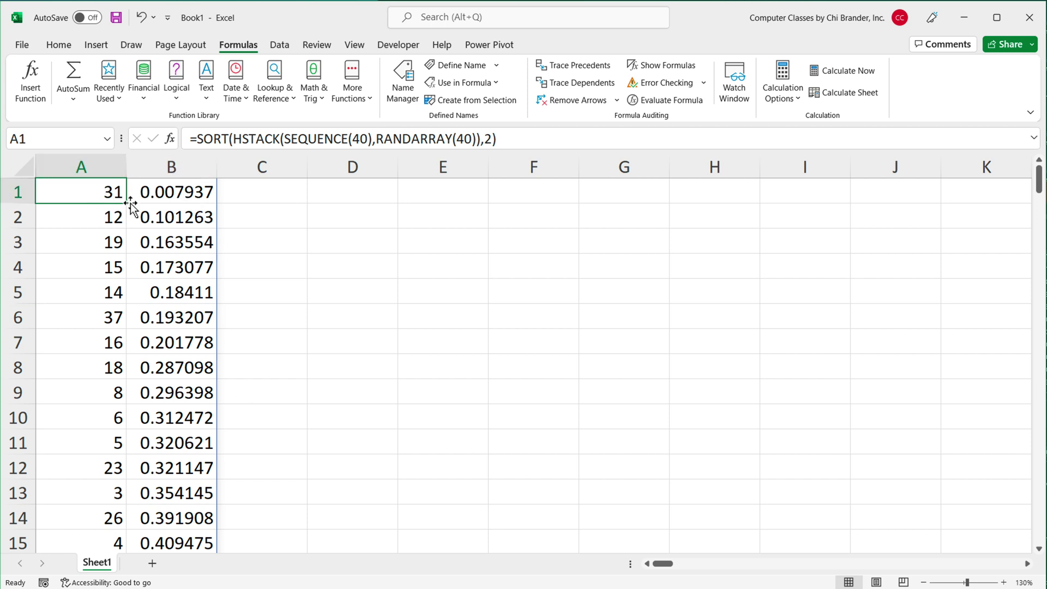
Review the combined SORT formula in A1 and select the first five shuffled integers in A1:A5
{"action": "double_click", "coordinate": [112, 194]}
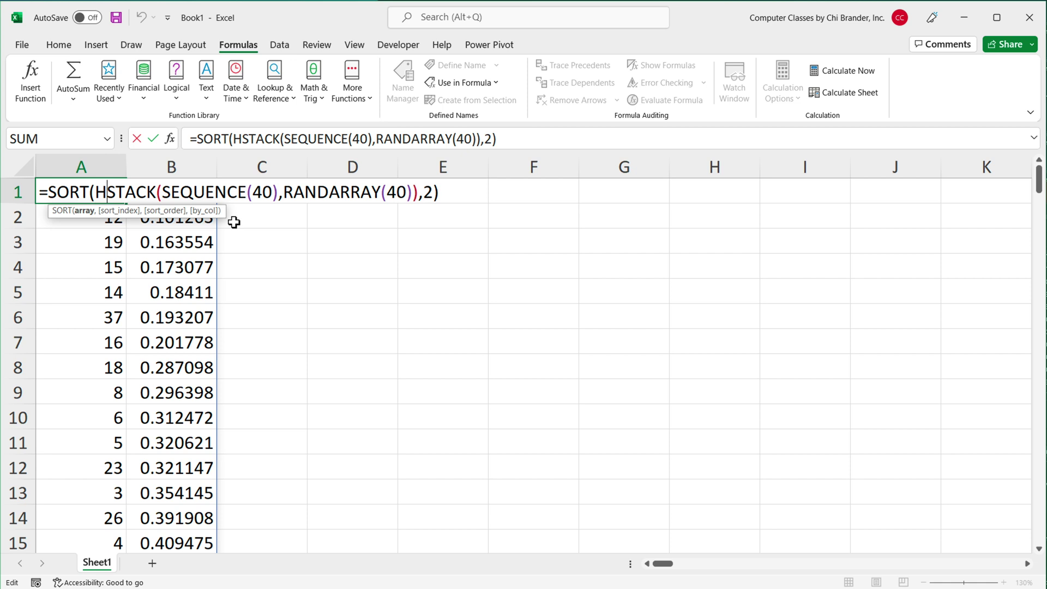
{"action": "key", "text": "Return"}
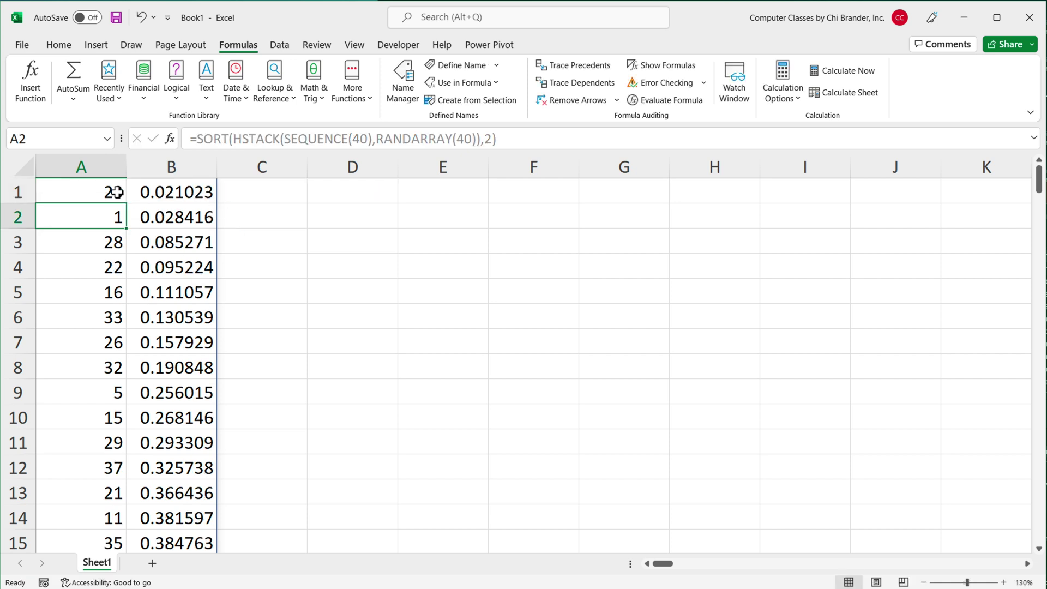
{"action": "left_click_drag", "start_coordinate": [114, 193], "coordinate": [123, 293]}
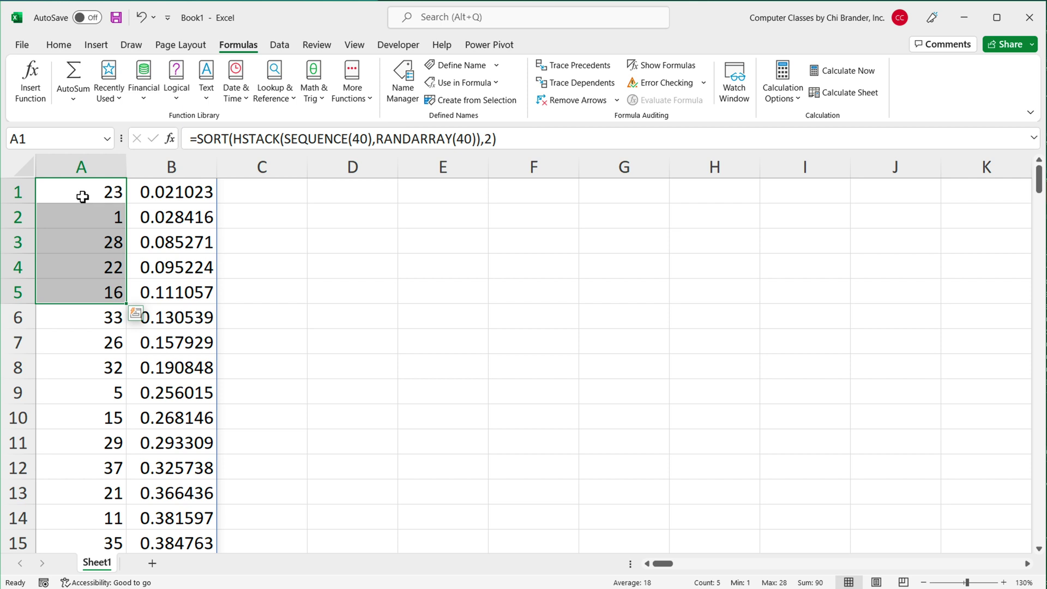
Wrap the A1 formula in INDEX with the row array {1;2;3;4;5} to return only the first five shuffled integers
{"action": "left_click", "coordinate": [83, 197]}
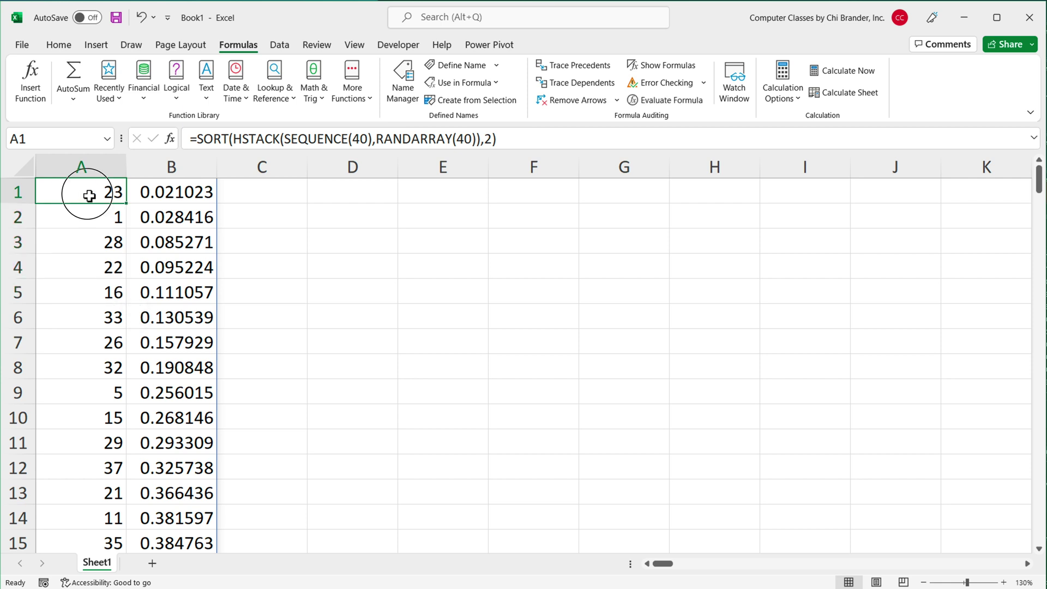
{"action": "double_click", "coordinate": [89, 196]}
{"action": "key", "text": "Left"}
{"action": "key", "text": "Left"}
{"action": "key", "text": "Left"}
{"action": "key", "text": "Left"}
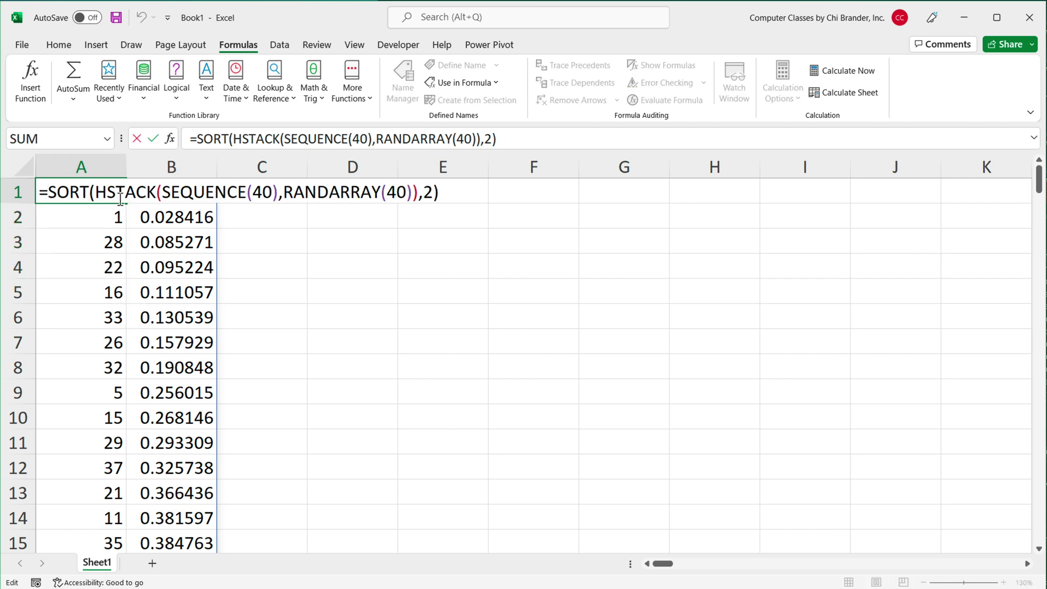
{"action": "type", "text": "INDEX"}
{"action": "type", "text": "("}
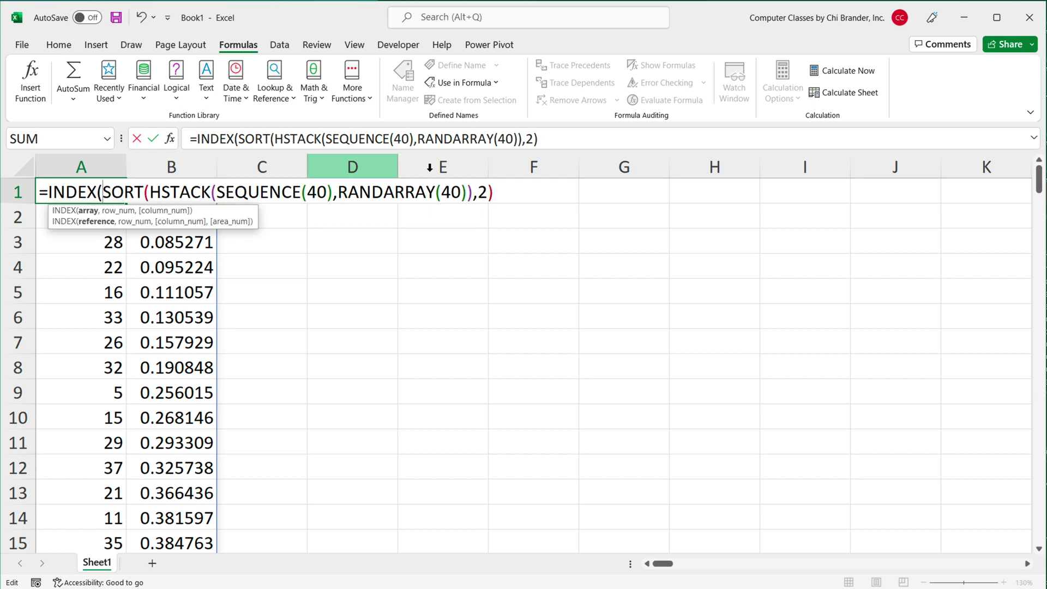
{"action": "left_click", "coordinate": [513, 195]}
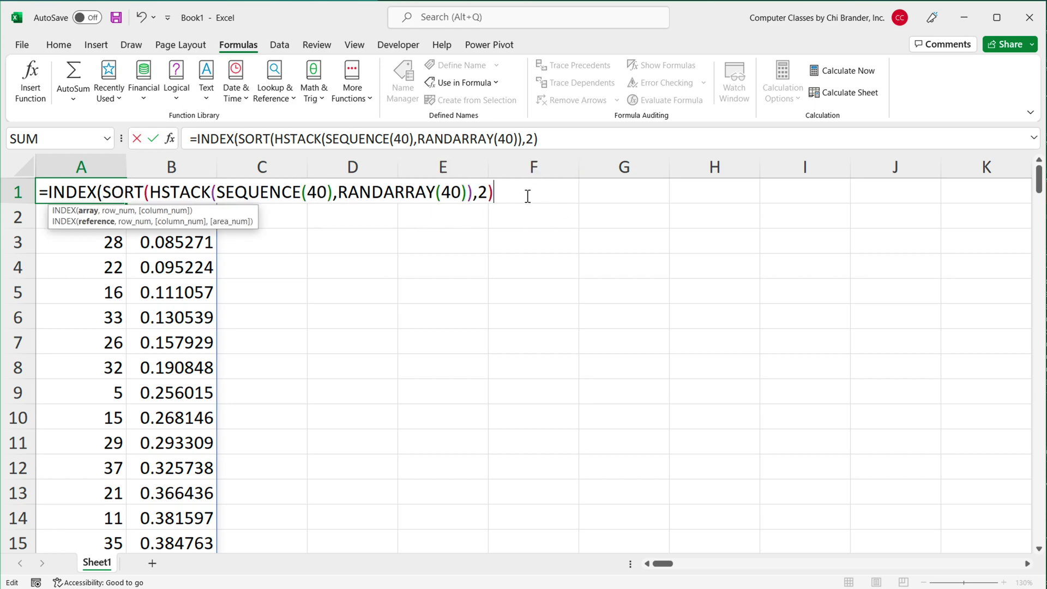
{"action": "type", "text": ","}
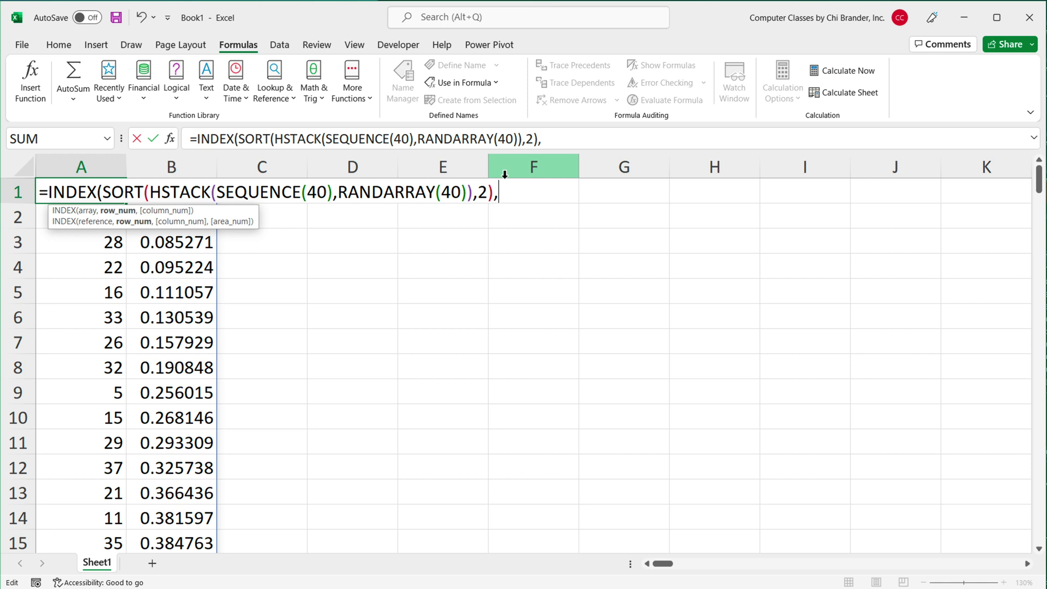
{"action": "type", "text": "{1;2;3;4;5"}
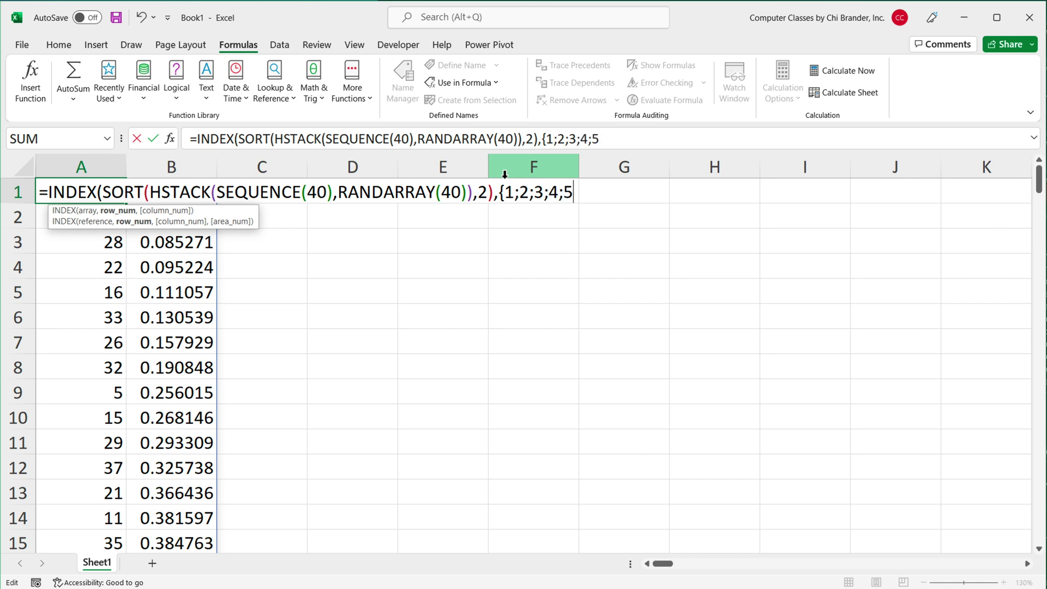
{"action": "type", "text": "})"}
{"action": "key", "text": "Return"}
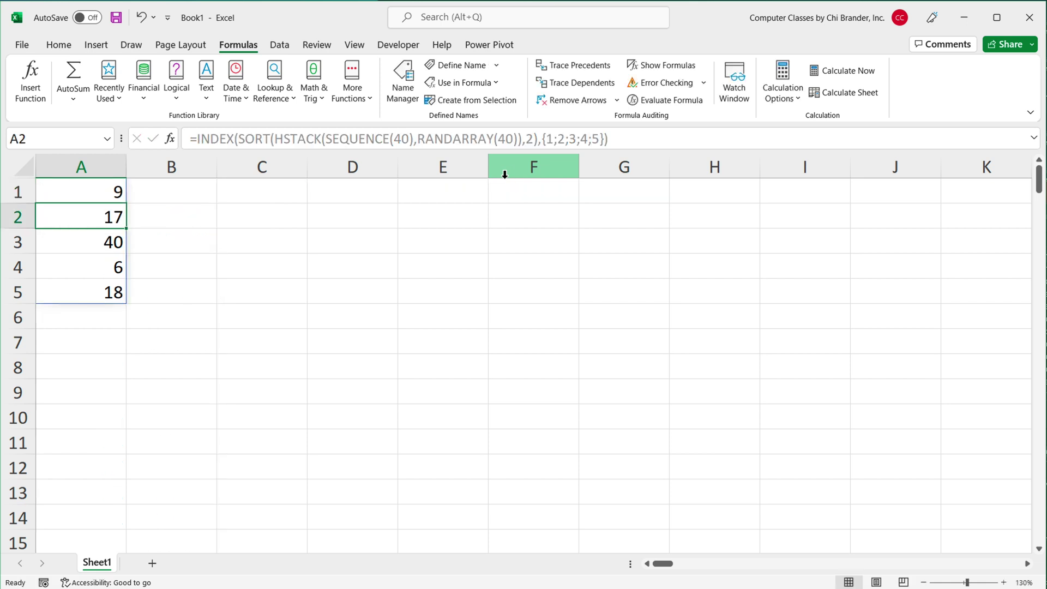
Replace the {1;2;3;4;5} row array in the A1 INDEX formula with SEQUENCE(5) and select the returned integers in A1:A5
{"action": "double_click", "coordinate": [98, 192]}
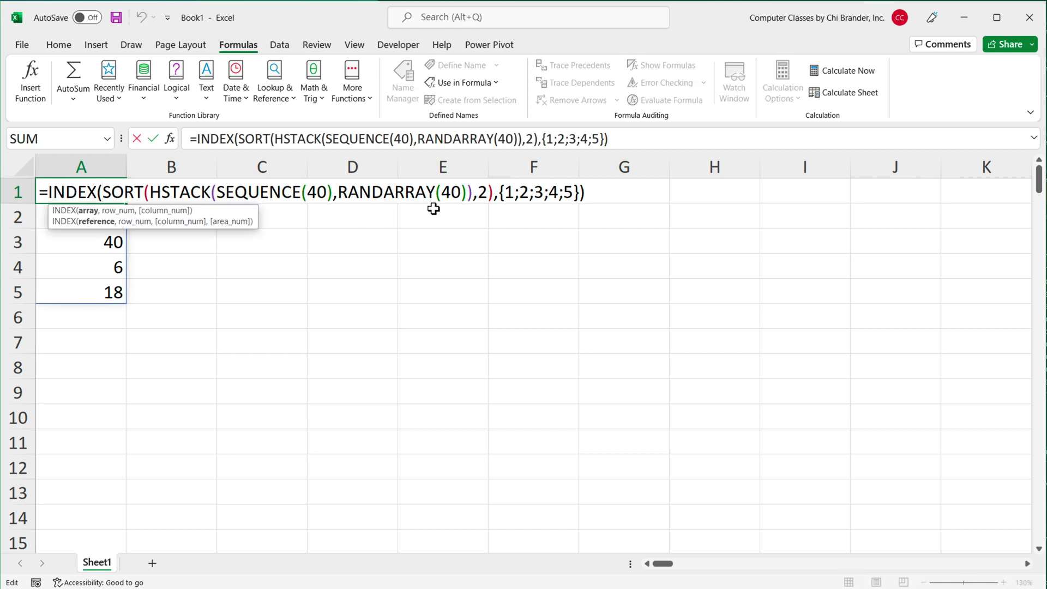
{"action": "left_click_drag", "start_coordinate": [505, 192], "coordinate": [574, 192]}
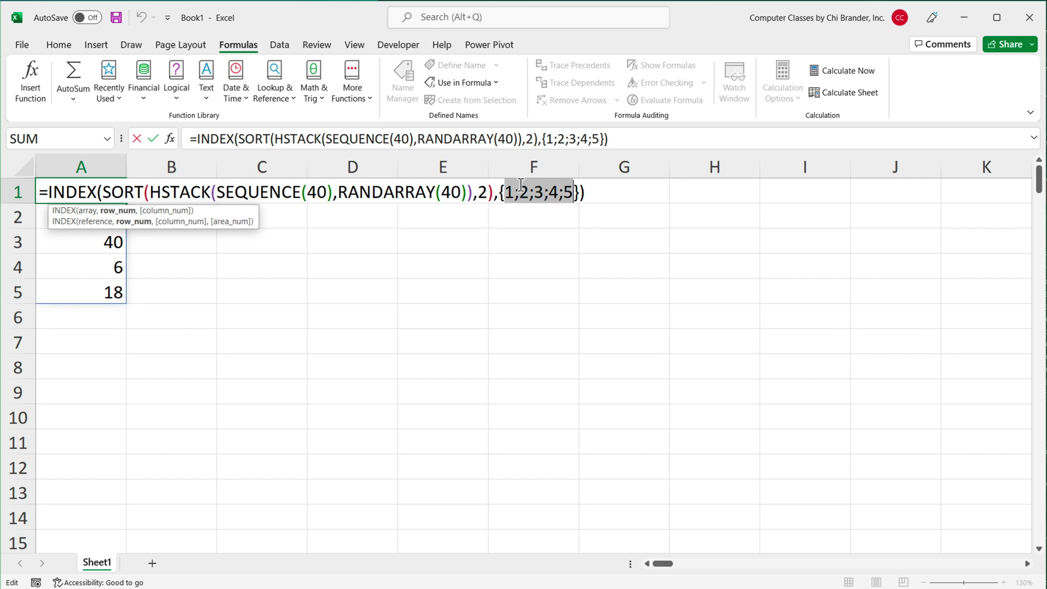
{"action": "left_click", "coordinate": [545, 189]}
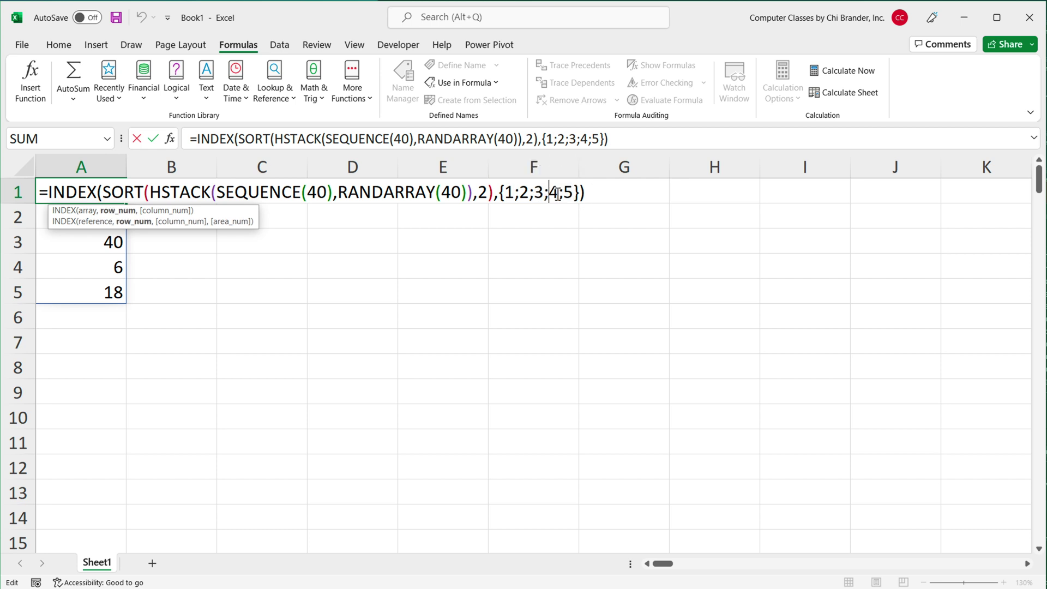
{"action": "left_click", "coordinate": [579, 192]}
{"action": "left_click_drag", "start_coordinate": [582, 192], "coordinate": [498, 192]}
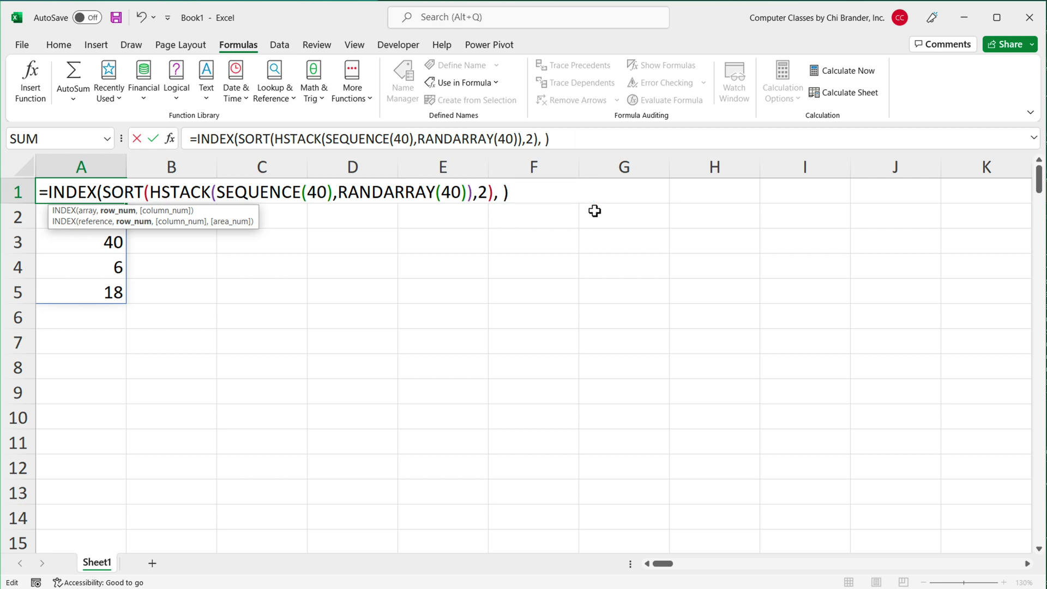
{"action": "type", "text": "SE"}
{"action": "key", "text": "ctrl+Return"}
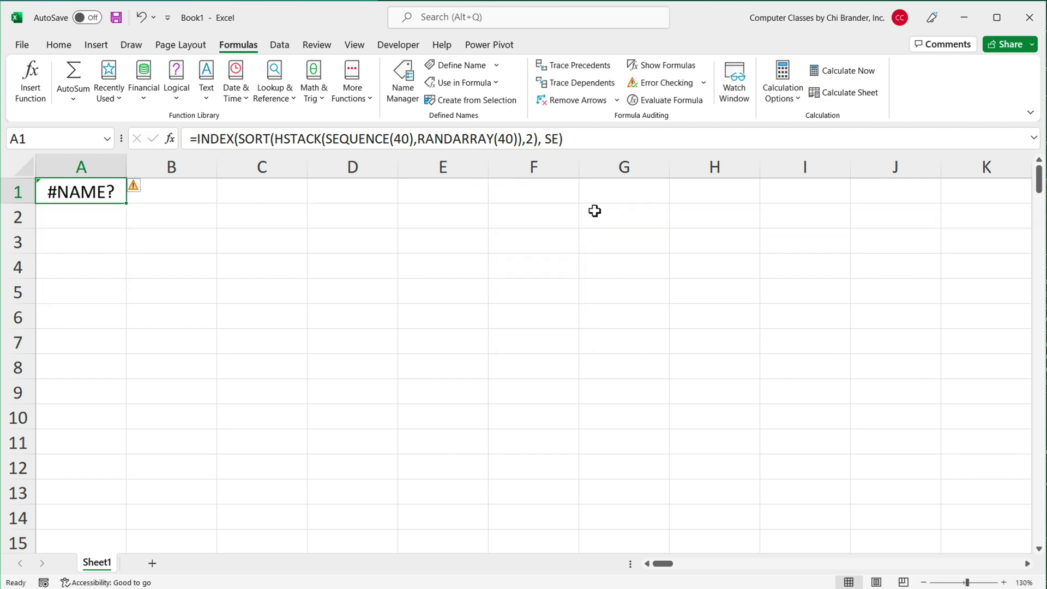
{"action": "double_click", "coordinate": [104, 188]}
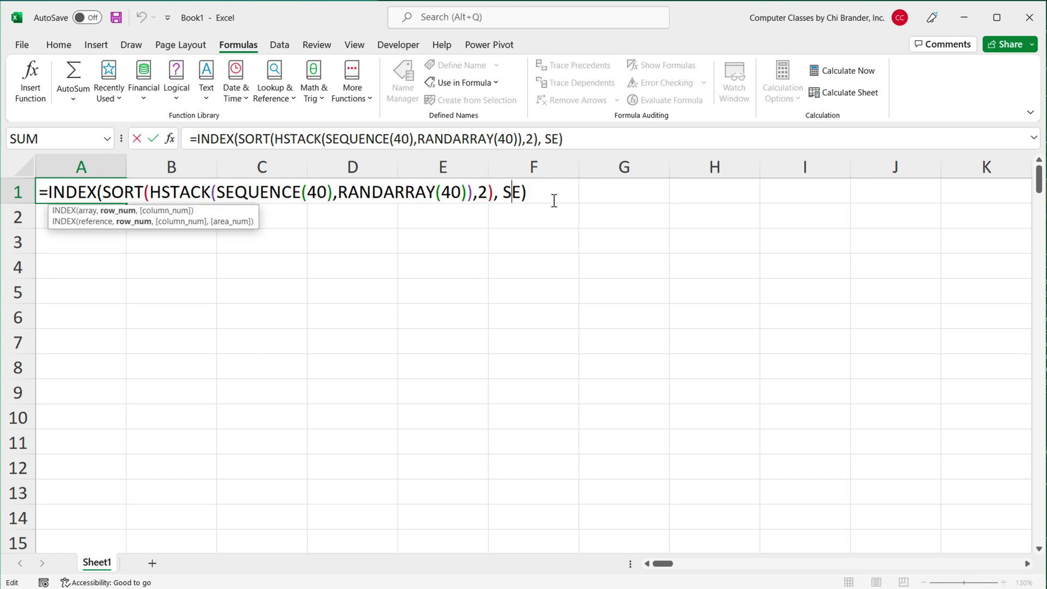
{"action": "type", "text": "Q"}
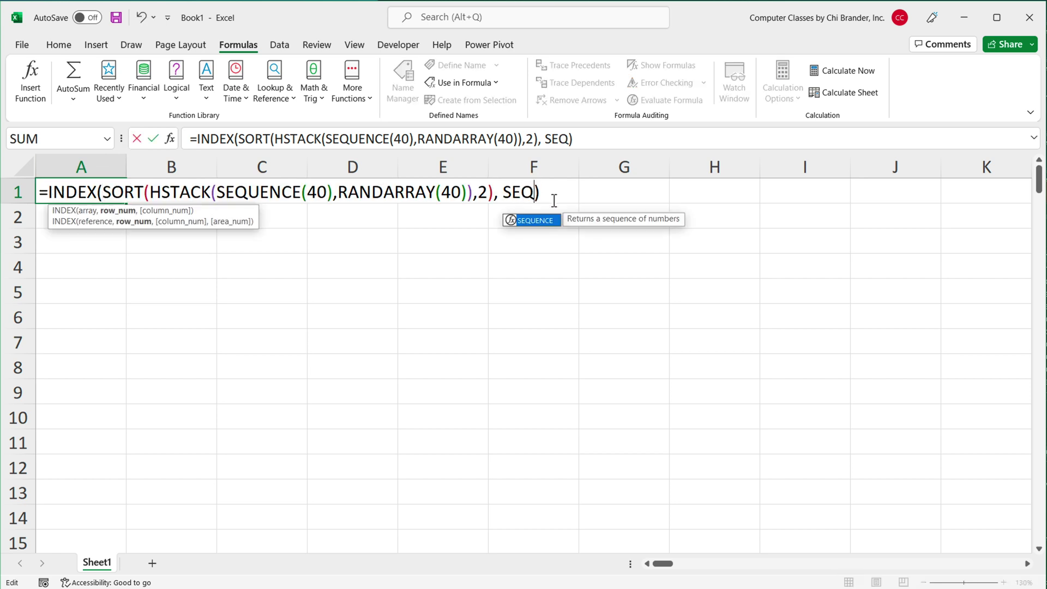
{"action": "key", "text": "Tab"}
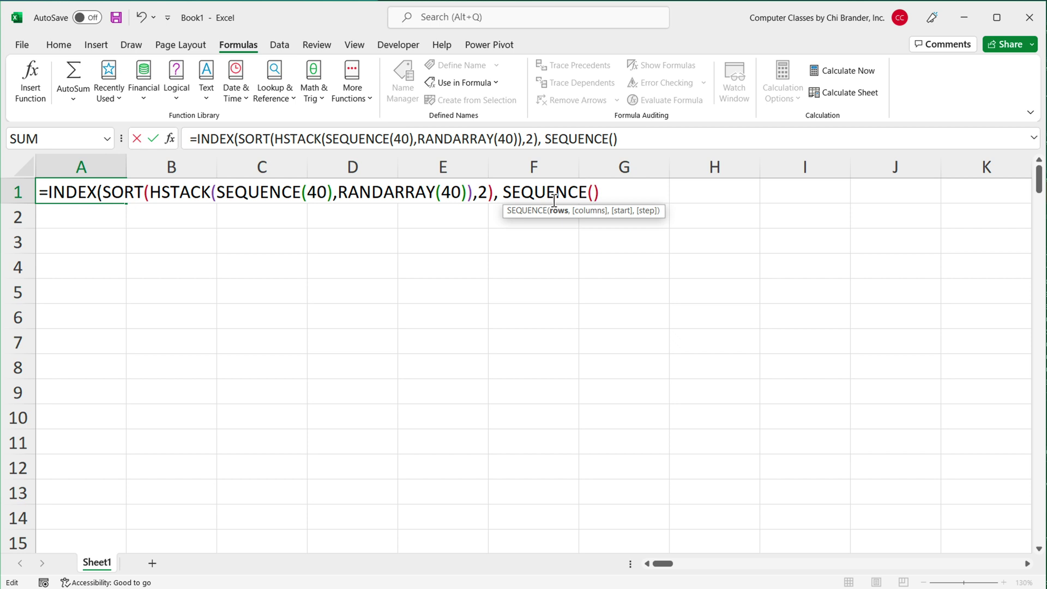
{"action": "type", "text": "5)"}
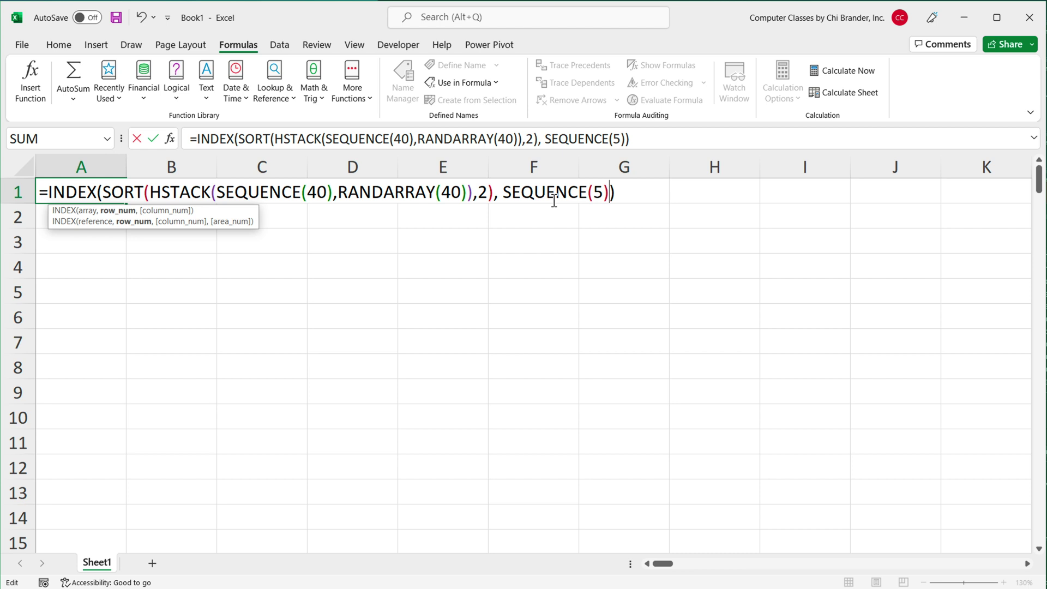
{"action": "key", "text": "Return"}
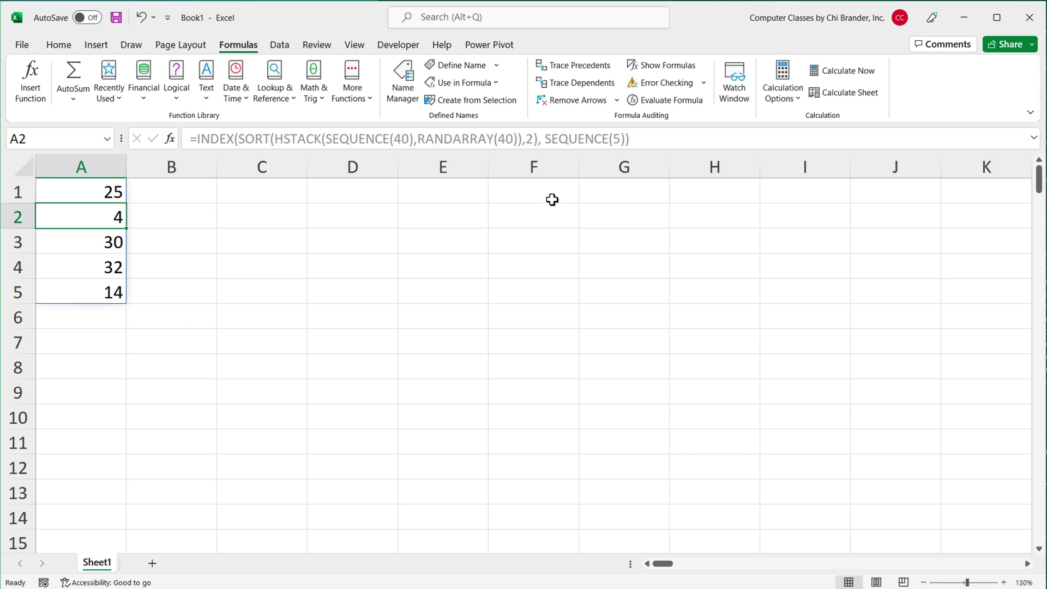
{"action": "left_click", "coordinate": [111, 195]}
{"action": "left_click_drag", "start_coordinate": [110, 195], "coordinate": [105, 283]}
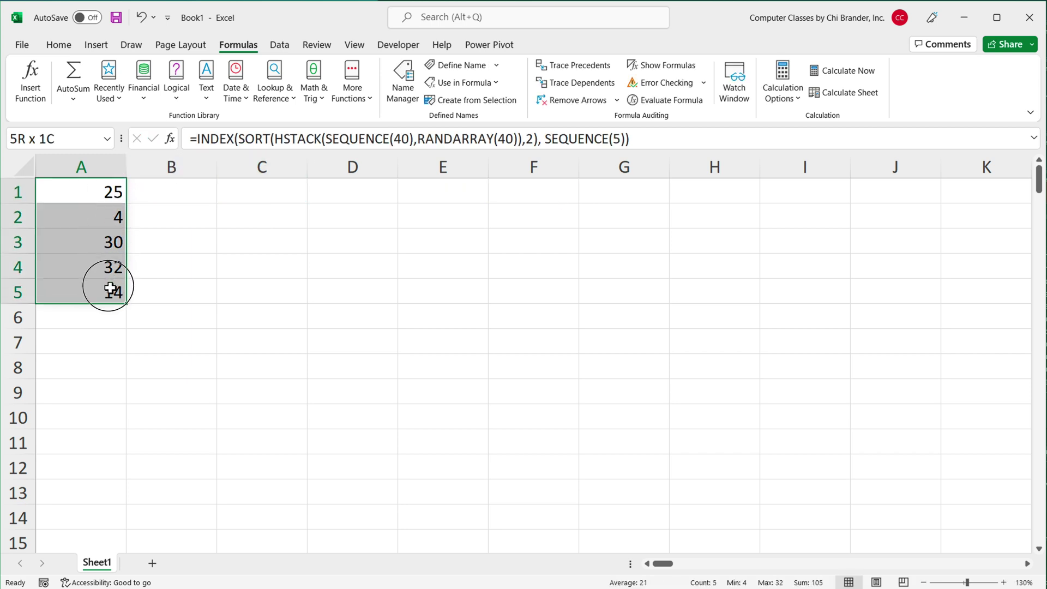
Raise the integer pool in the A1 formula to 60 in both the inner SEQUENCE and RANDARRAY
{"action": "left_click", "coordinate": [105, 195]}
{"action": "double_click", "coordinate": [105, 195]}
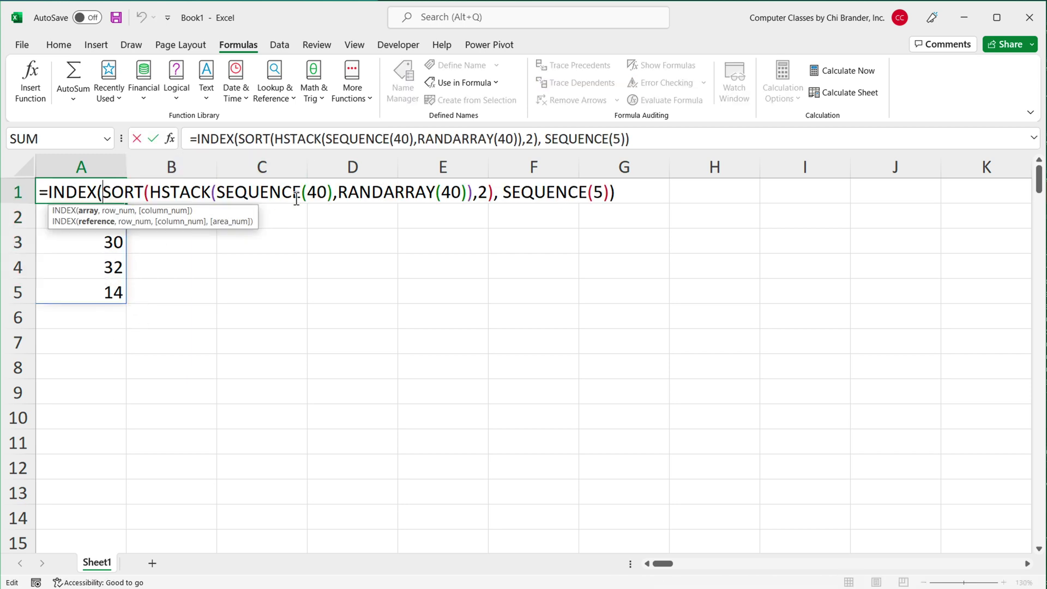
{"action": "double_click", "coordinate": [326, 193]}
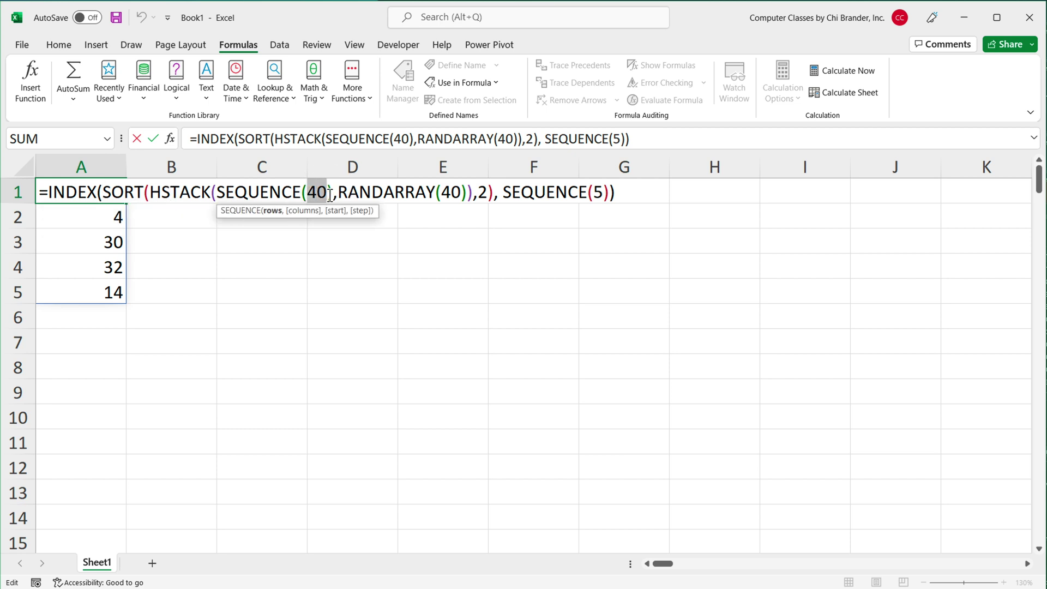
{"action": "key", "text": "Left"}
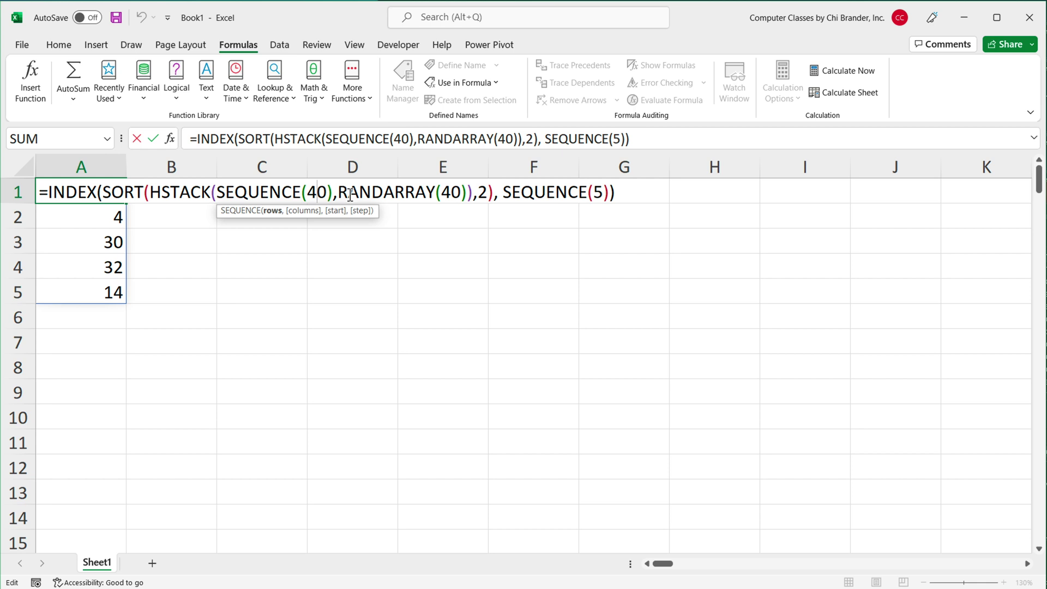
{"action": "key", "text": "BackSpace"}
{"action": "type", "text": "6"}
{"action": "left_click_drag", "start_coordinate": [309, 193], "coordinate": [322, 194]}
{"action": "left_click", "coordinate": [452, 194]}
{"action": "key", "text": "BackSpace"}
{"action": "type", "text": "6"}
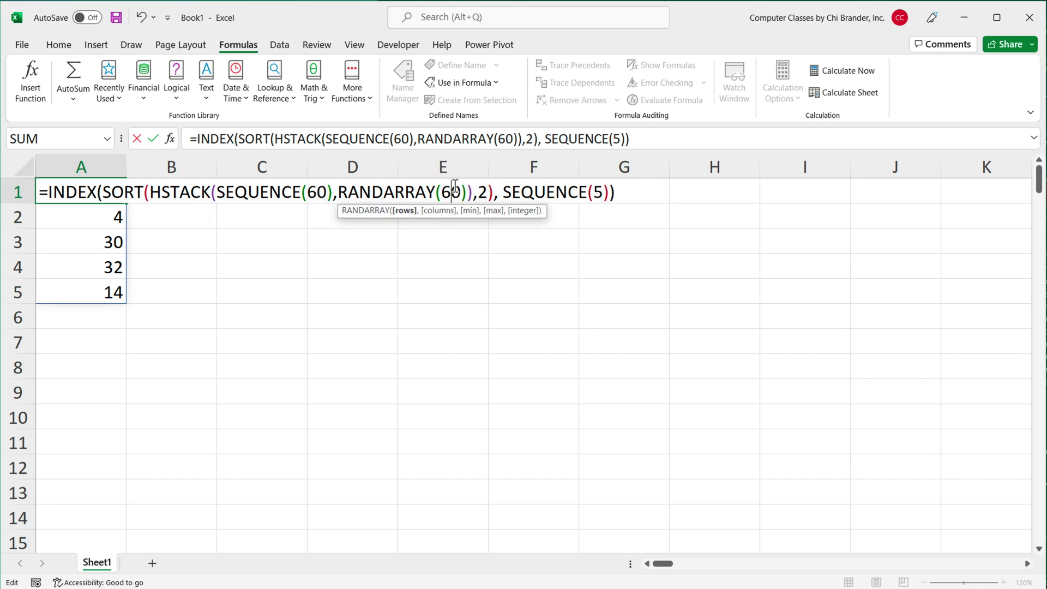
{"action": "left_click", "coordinate": [620, 194]}
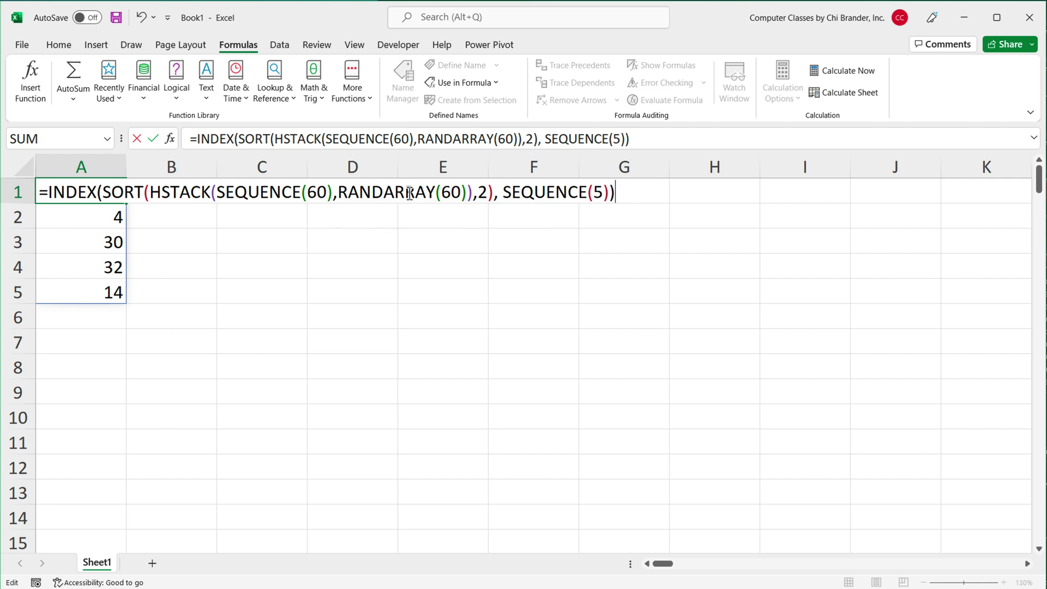
{"action": "key", "text": "Return"}
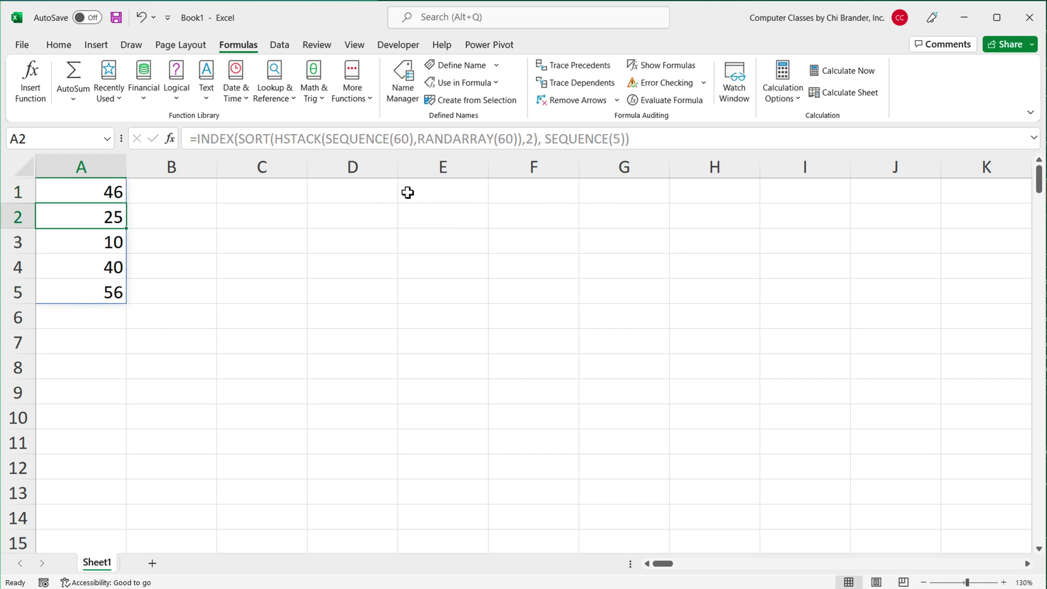
Set the row_num SEQUENCE in the A1 INDEX formula to 8 so that eight integers are returned
{"action": "double_click", "coordinate": [112, 191]}
{"action": "double_click", "coordinate": [601, 193]}
{"action": "type", "text": "8"}
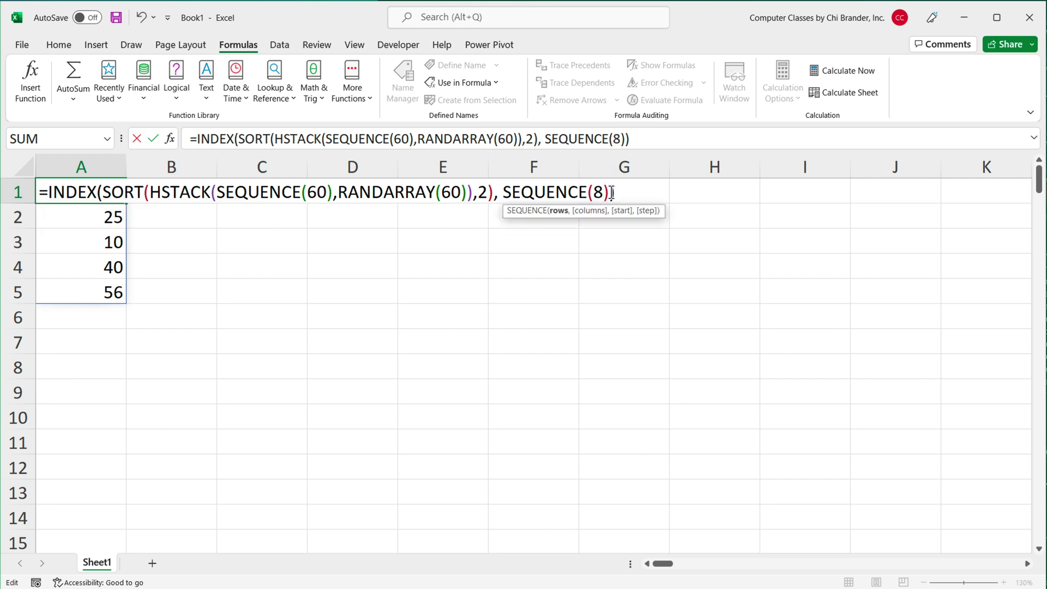
{"action": "key", "text": "Return"}
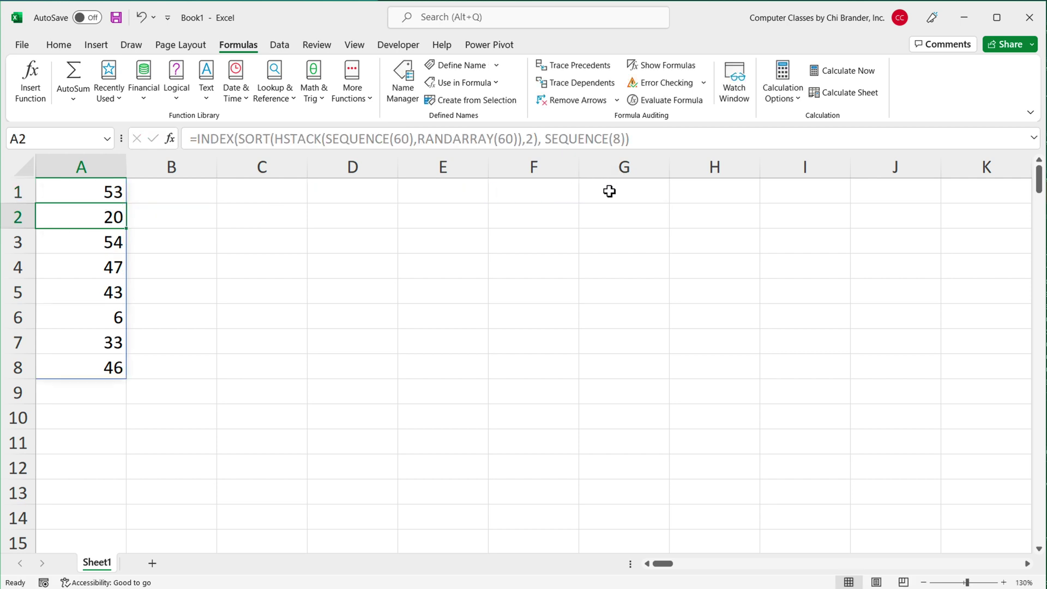
Start a LAMBDA in front of INDEX in the A1 formula with the parameters low, high and limit
{"action": "left_click", "coordinate": [90, 198]}
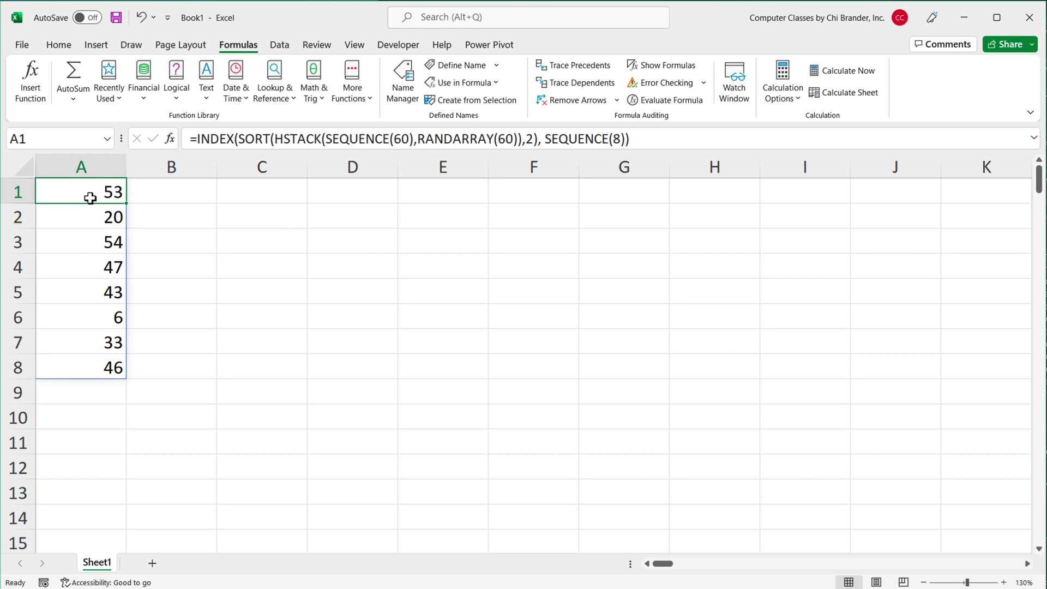
{"action": "double_click", "coordinate": [90, 198]}
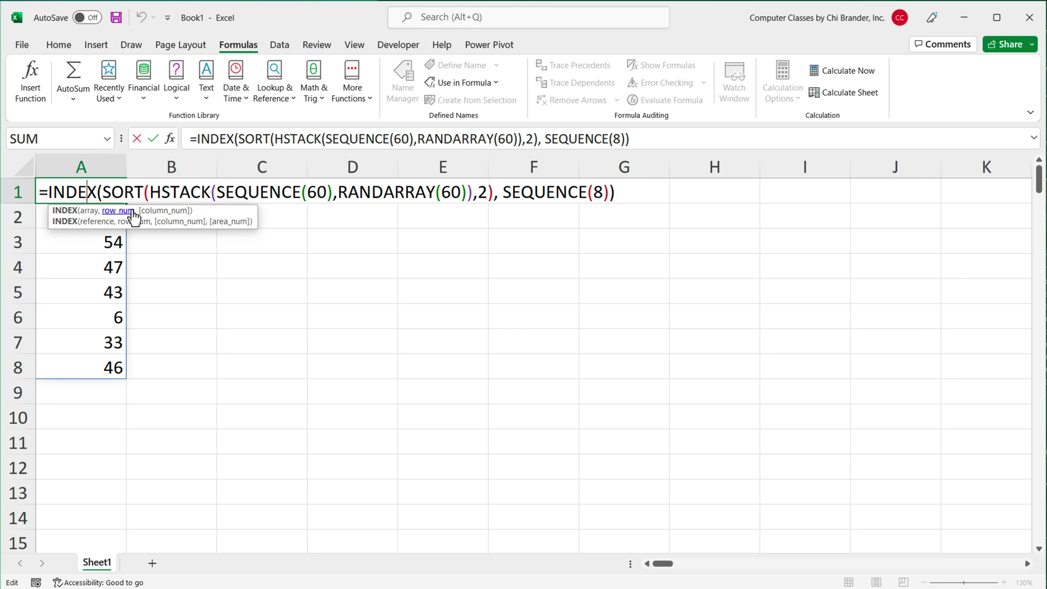
{"action": "double_click", "coordinate": [600, 194]}
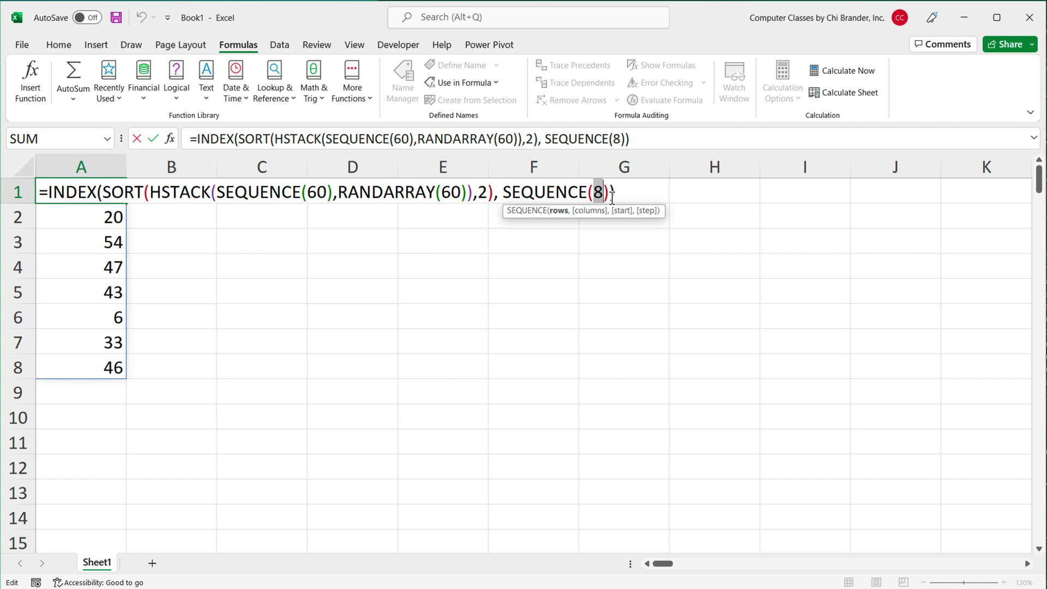
{"action": "left_click", "coordinate": [42, 188]}
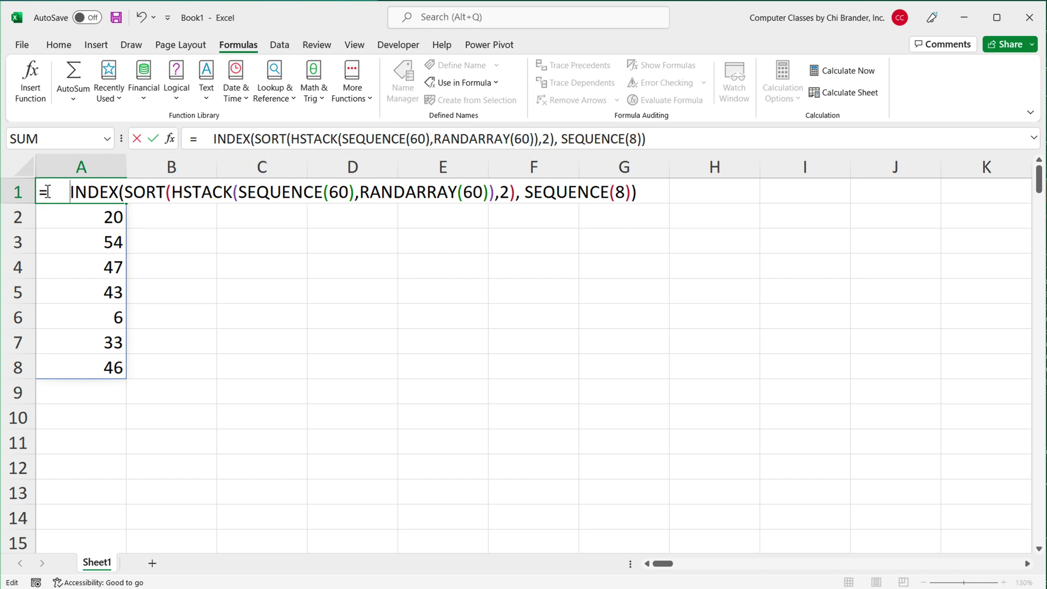
{"action": "type", "text": "LA"}
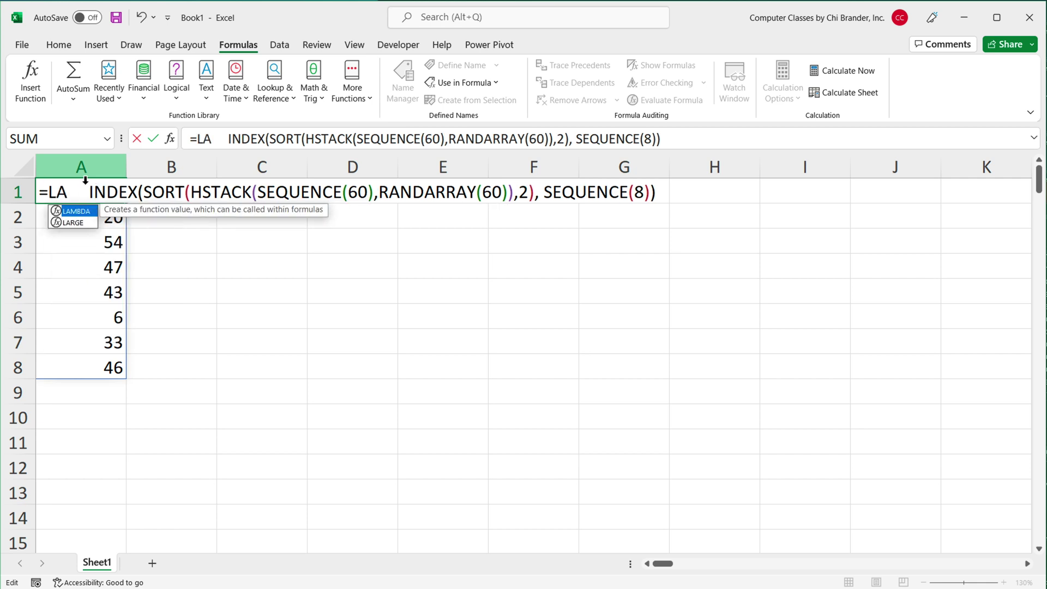
{"action": "key", "text": "Tab"}
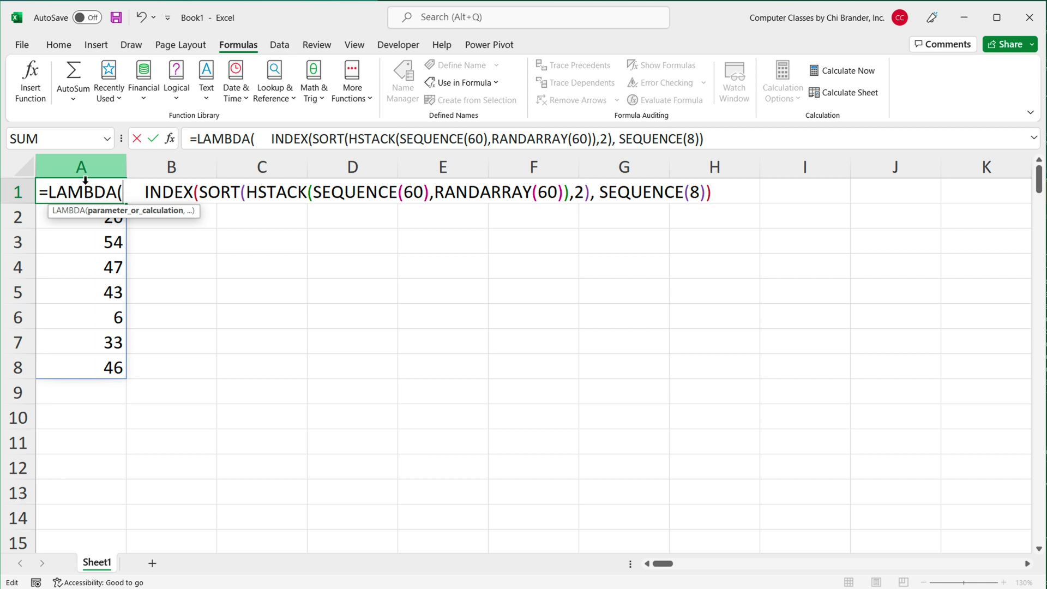
{"action": "type", "text": "low"}
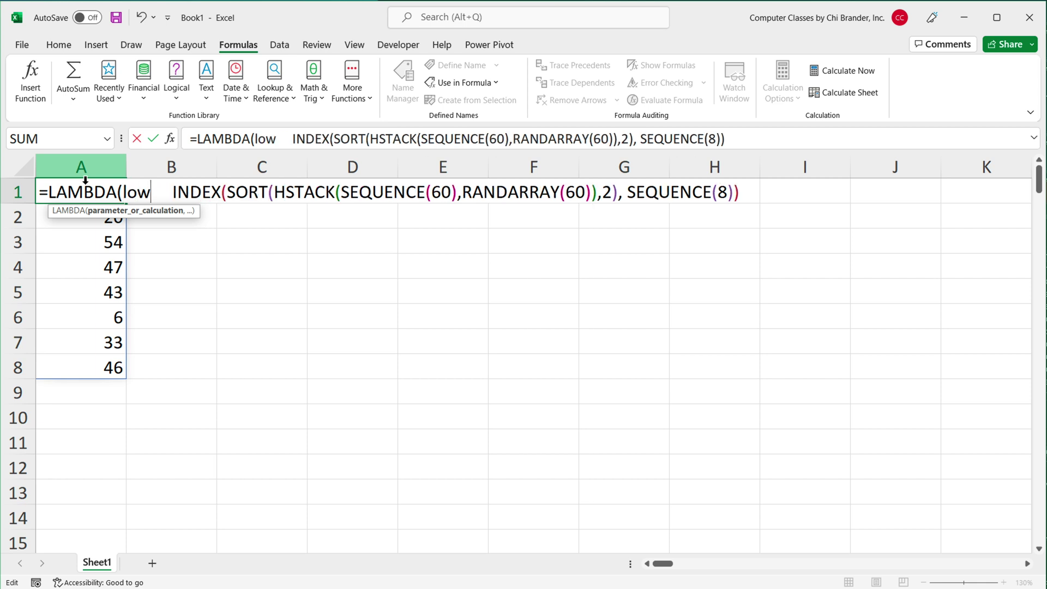
{"action": "type", "text": ",high"}
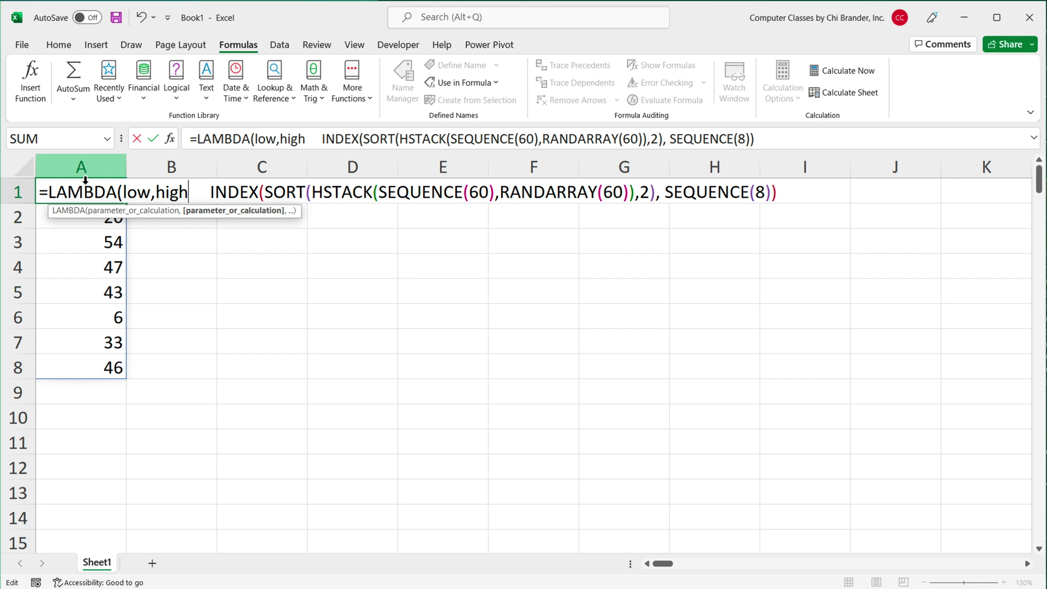
{"action": "type", "text": ","}
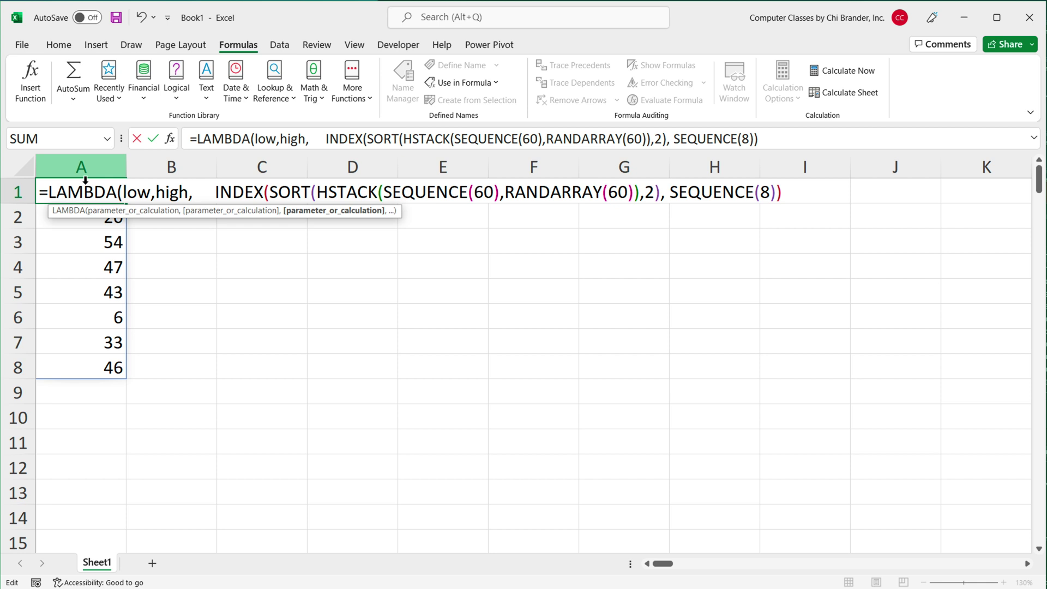
{"action": "type", "text": "lk"}
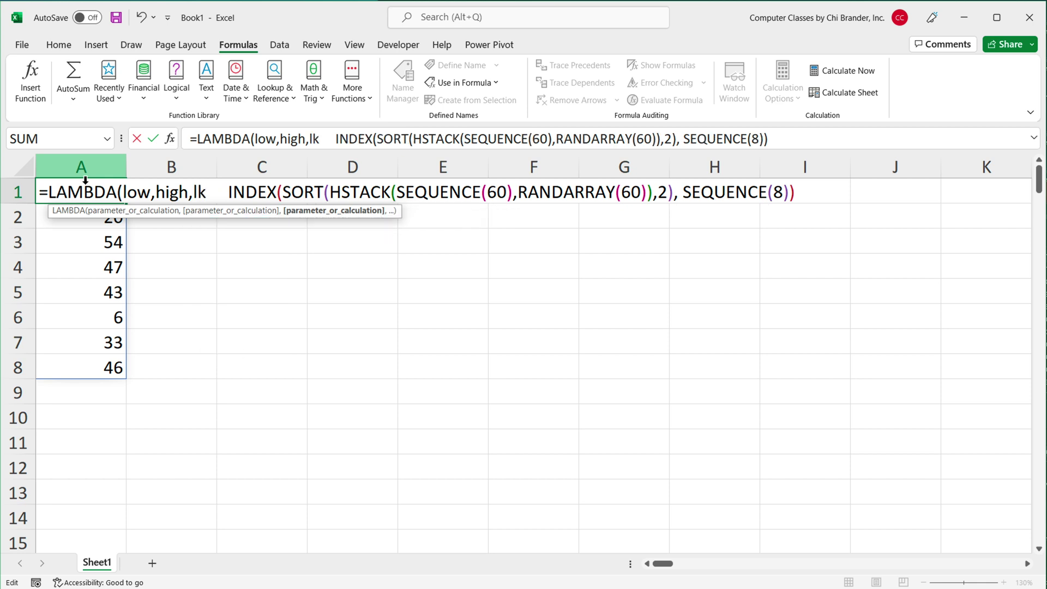
{"action": "key", "text": "BackSpace"}
{"action": "type", "text": "imit,"}
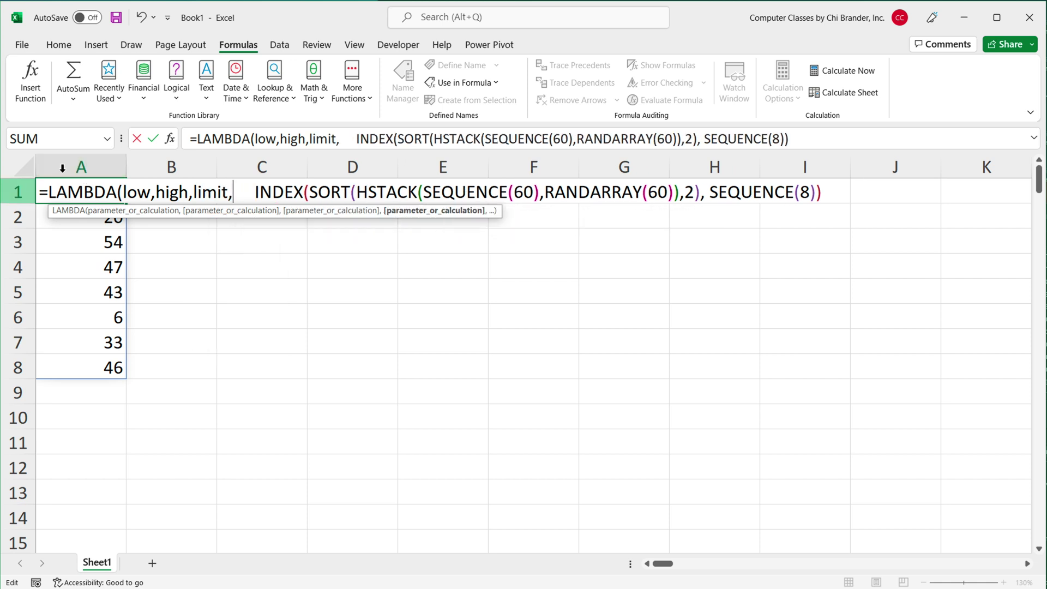
Remove the extra spaces before INDEX and add the closing parenthesis of the LAMBDA at the end of the A1 formula
{"action": "left_click_drag", "start_coordinate": [127, 192], "coordinate": [234, 192]}
{"action": "left_click", "coordinate": [244, 194]}
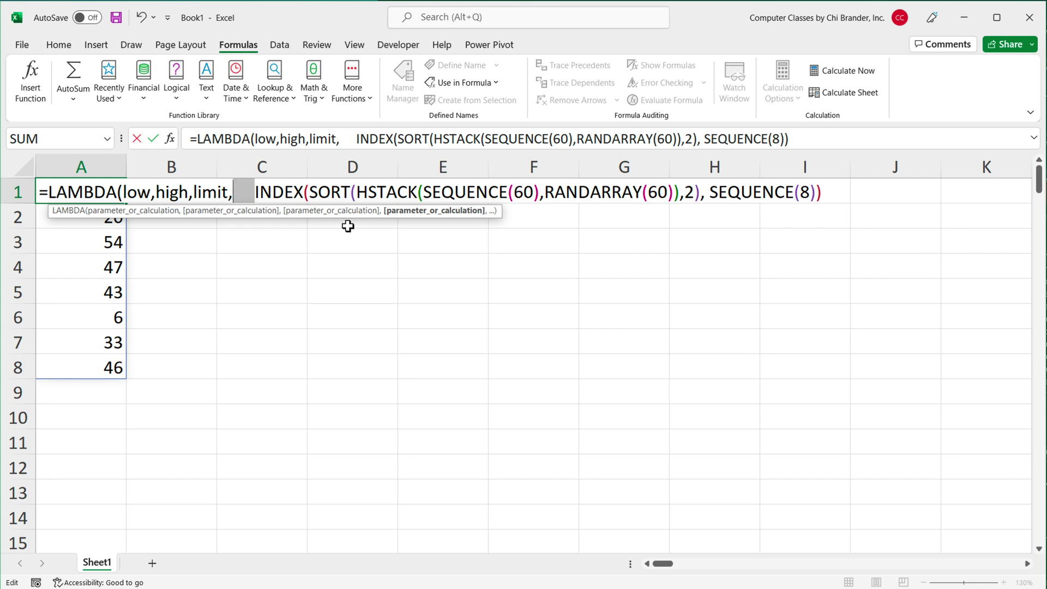
{"action": "key", "text": "BackSpace"}
{"action": "left_click_drag", "start_coordinate": [237, 193], "coordinate": [807, 191]}
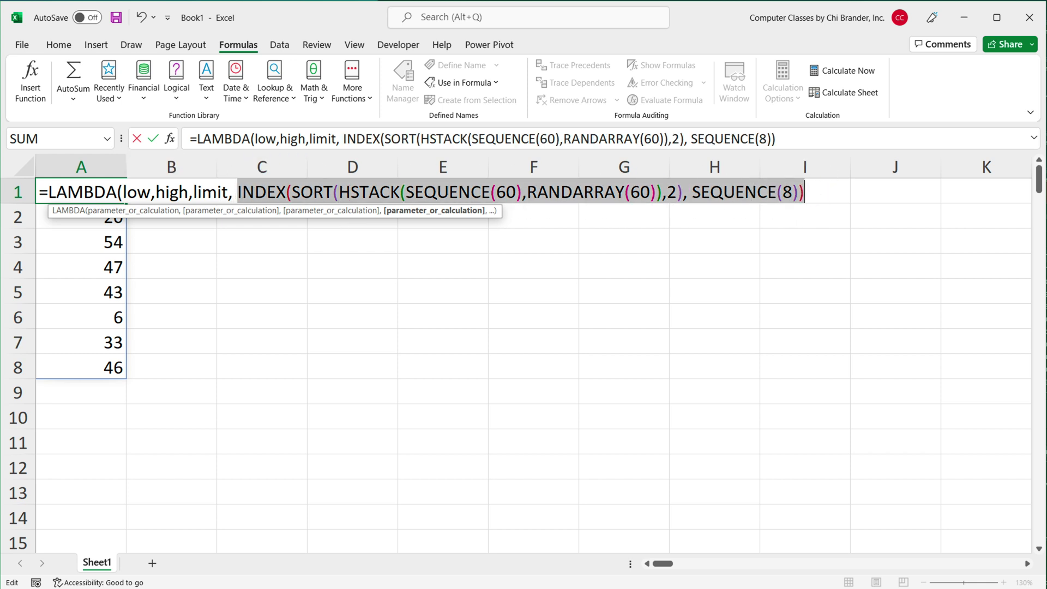
{"action": "left_click", "coordinate": [807, 192]}
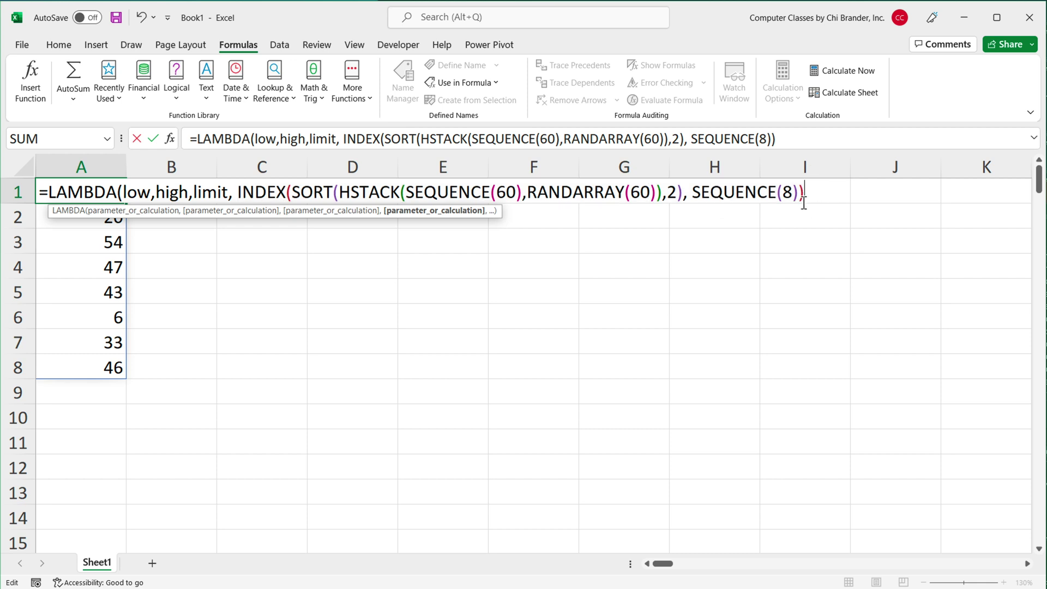
{"action": "type", "text": ")"}
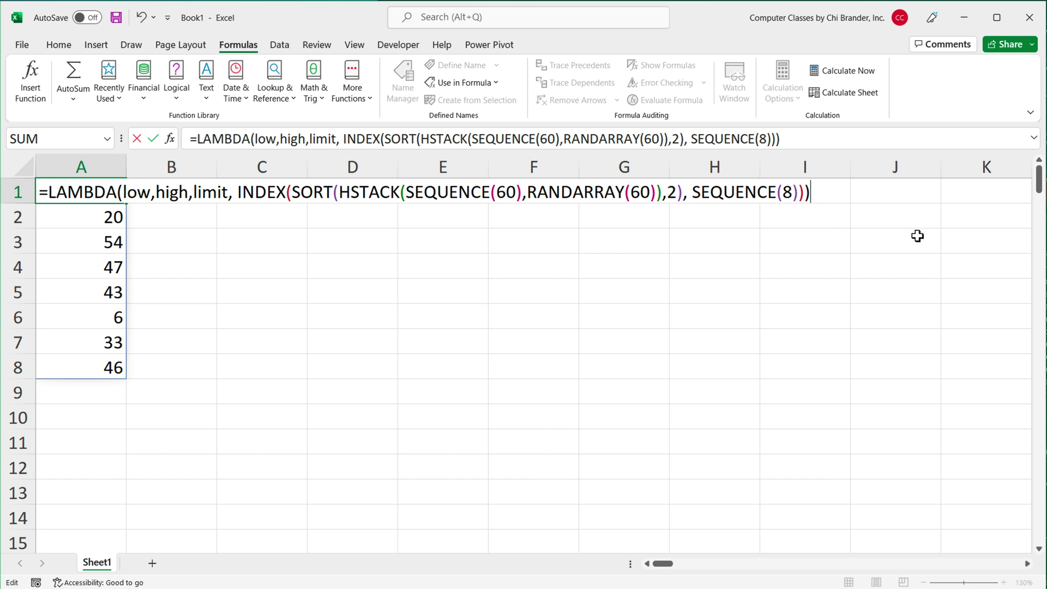
Append the test arguments (1,60,8) for low, high and limit to the end of the LAMBDA formula in A1
{"action": "type", "text": "("}
{"action": "type", "text": "1,60"}
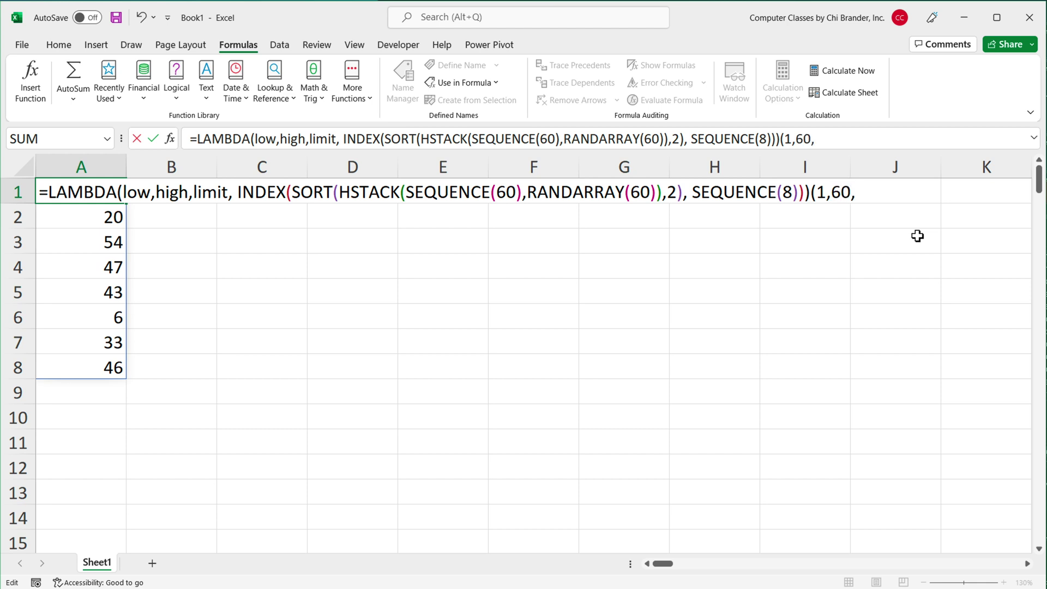
{"action": "type", "text": ",8"}
{"action": "left_click_drag", "start_coordinate": [822, 194], "coordinate": [879, 196]}
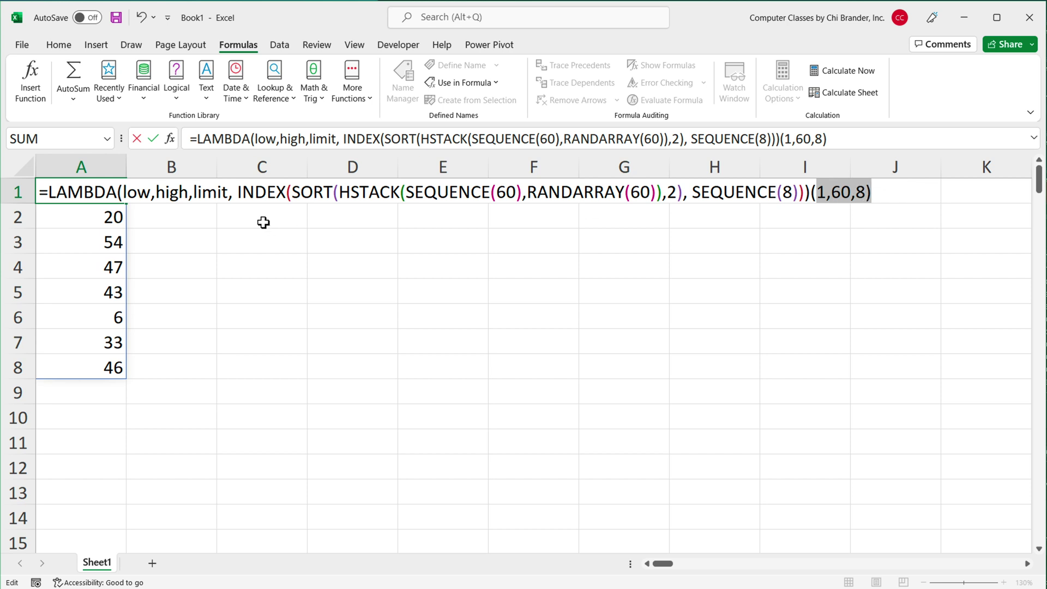
Replace the 60 in both the inner SEQUENCE and RANDARRAY of the A1 formula with the parameter high
{"action": "left_click_drag", "start_coordinate": [483, 194], "coordinate": [762, 195]}
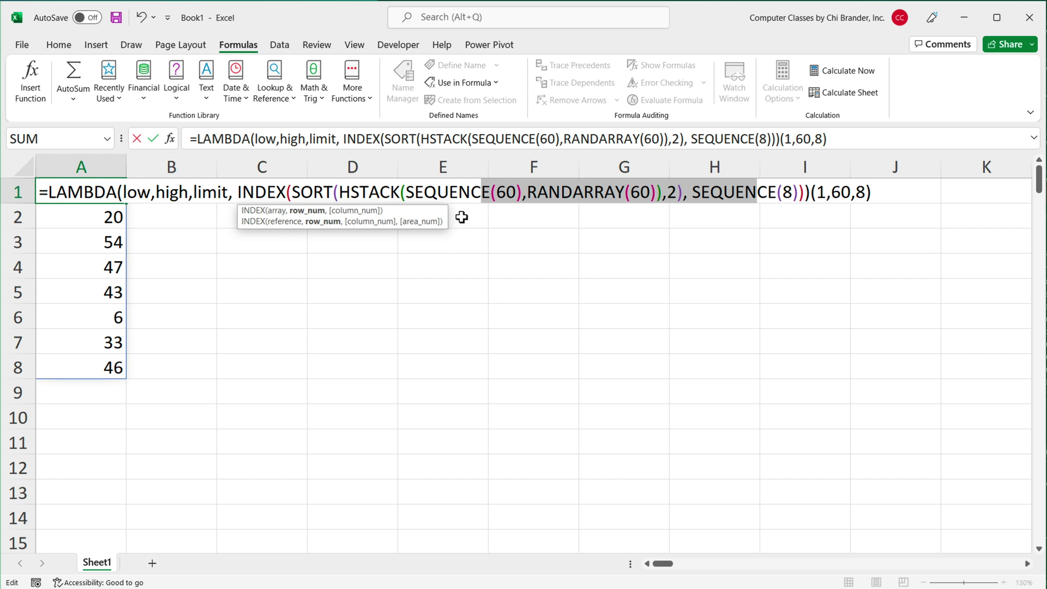
{"action": "double_click", "coordinate": [510, 194]}
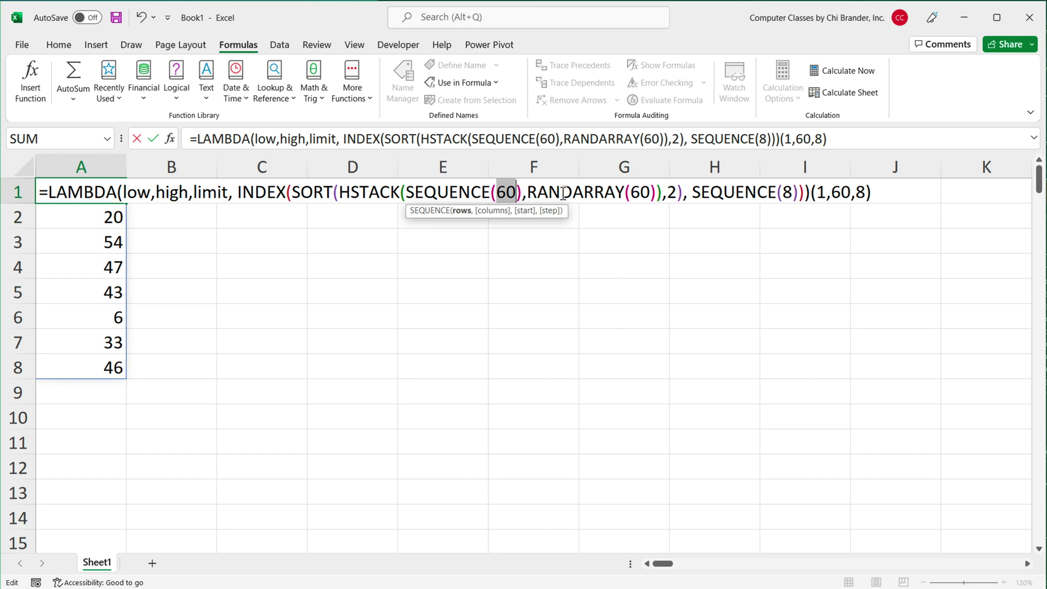
{"action": "type", "text": "high"}
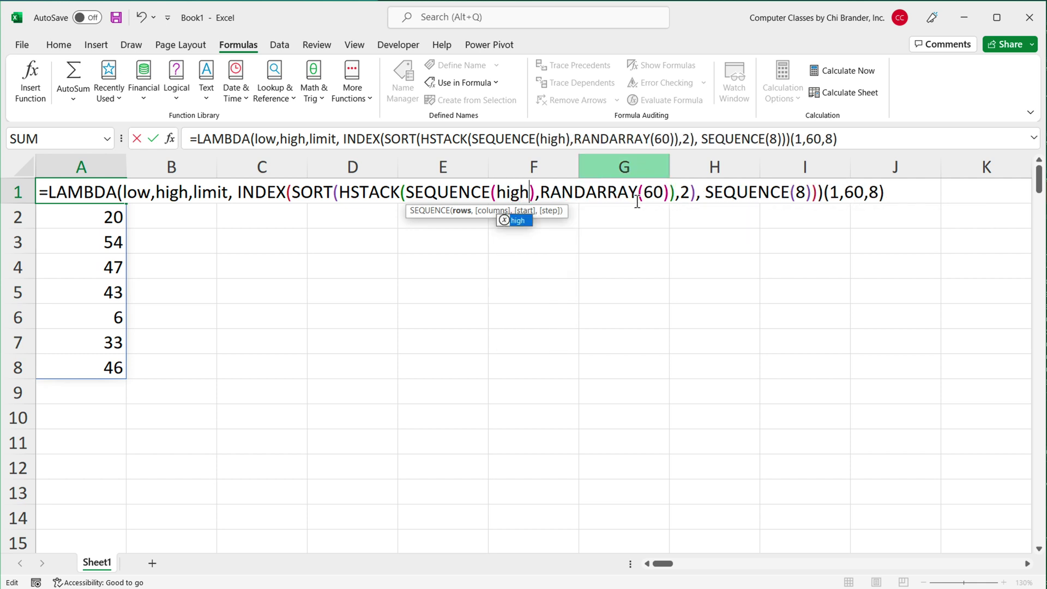
{"action": "double_click", "coordinate": [653, 194]}
{"action": "left_click_drag", "start_coordinate": [653, 197], "coordinate": [651, 196]}
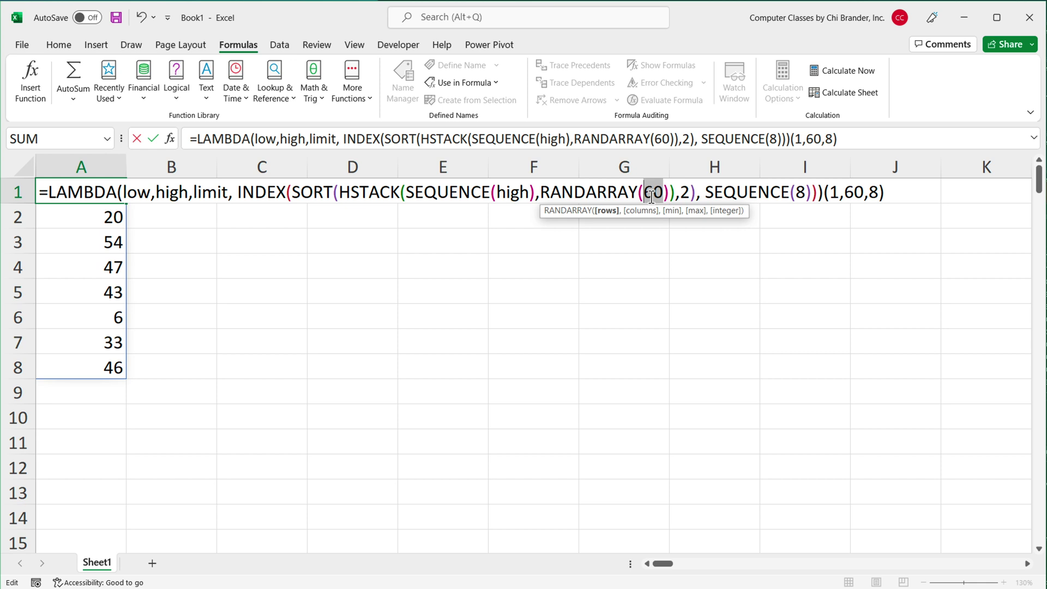
{"action": "type", "text": "high"}
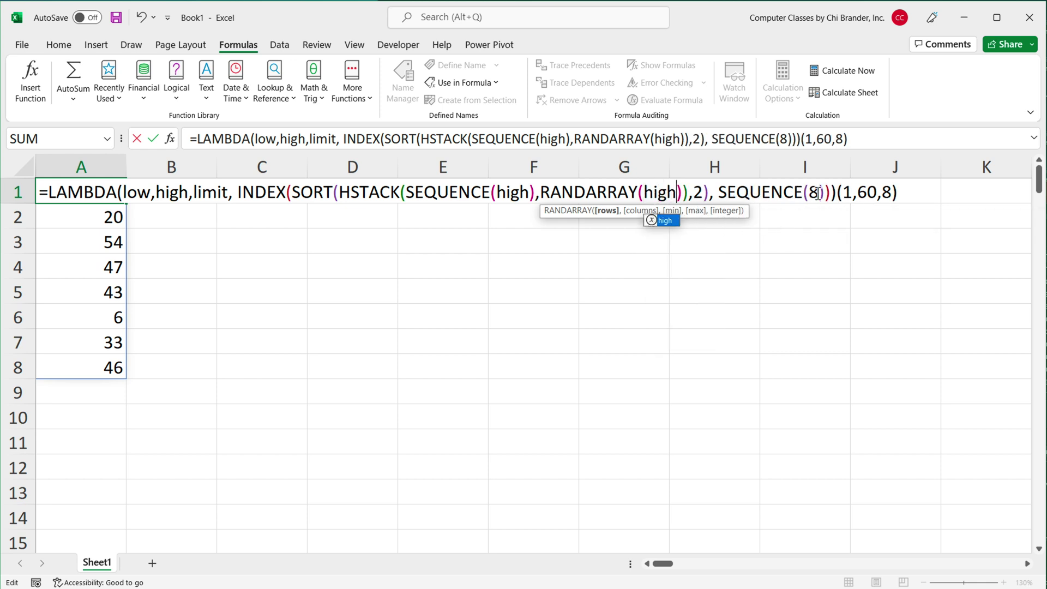
Replace the 8 in the row_num SEQUENCE with the parameter limit and enter the A1 formula
{"action": "double_click", "coordinate": [813, 194]}
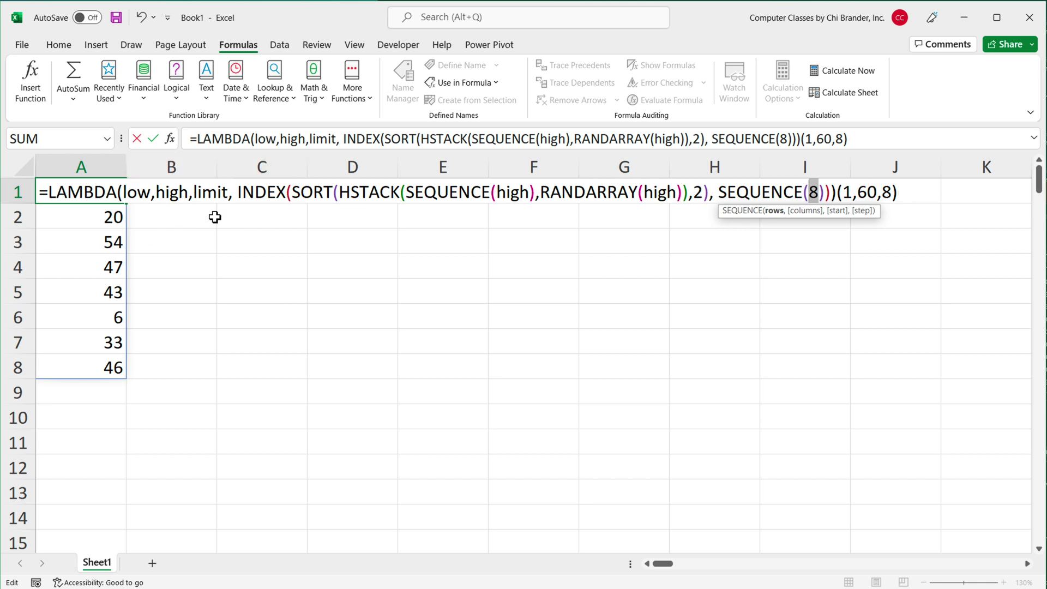
{"action": "type", "text": "limit"}
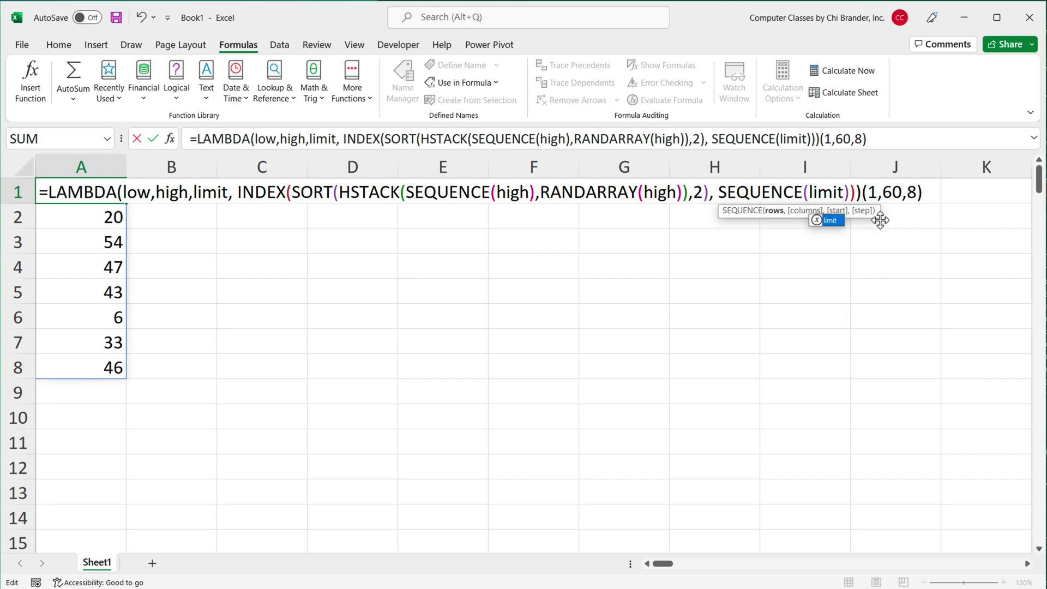
{"action": "left_click", "coordinate": [931, 192]}
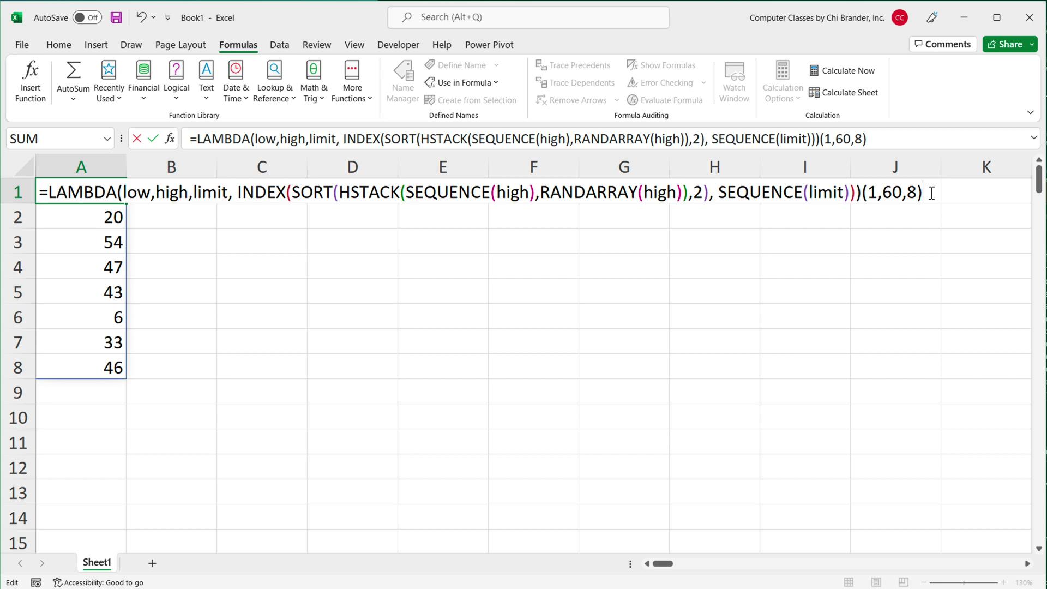
{"action": "key", "text": "Return"}
Set the limit argument at the end of the A1 LAMBDA formula to 5
{"action": "left_click", "coordinate": [108, 192]}
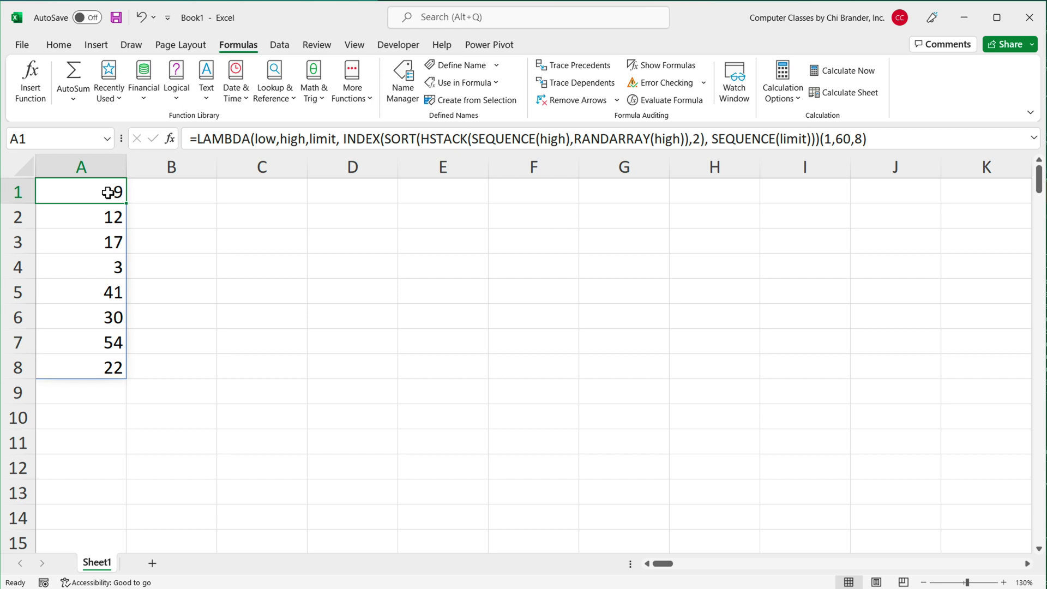
{"action": "double_click", "coordinate": [108, 193]}
{"action": "left_click", "coordinate": [917, 194]}
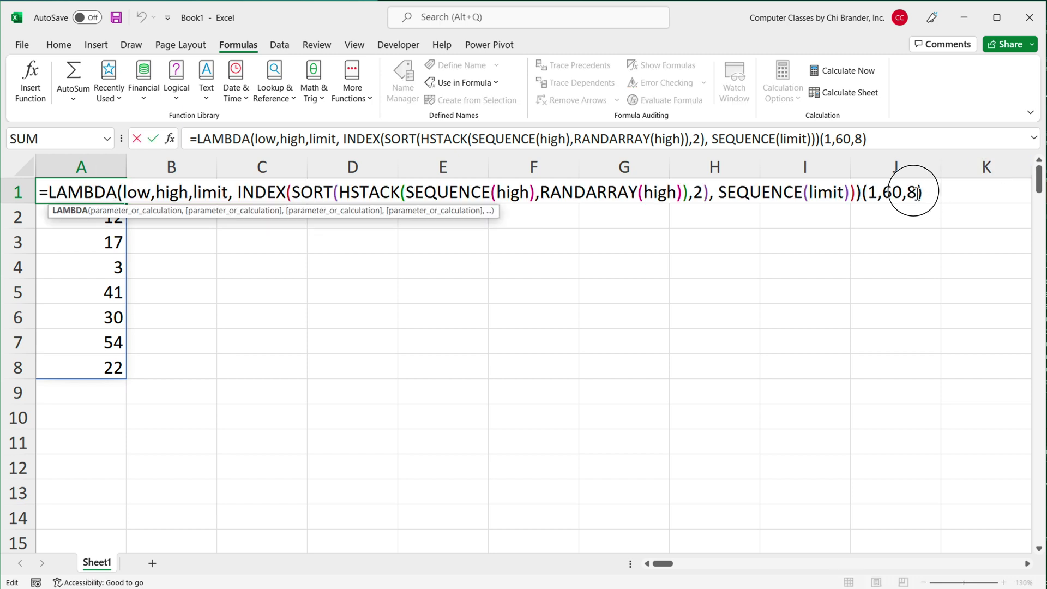
{"action": "double_click", "coordinate": [912, 193]}
{"action": "type", "text": "5"}
{"action": "key", "text": "Return"}
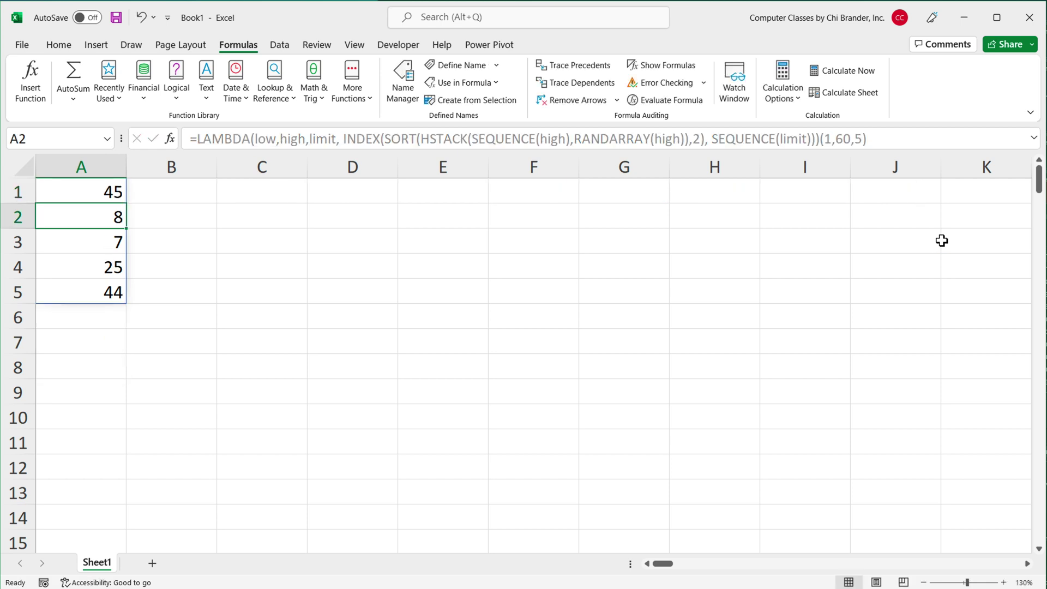
Set the high argument at the end of the A1 LAMBDA formula to 20
{"action": "double_click", "coordinate": [96, 191]}
{"action": "double_click", "coordinate": [895, 192]}
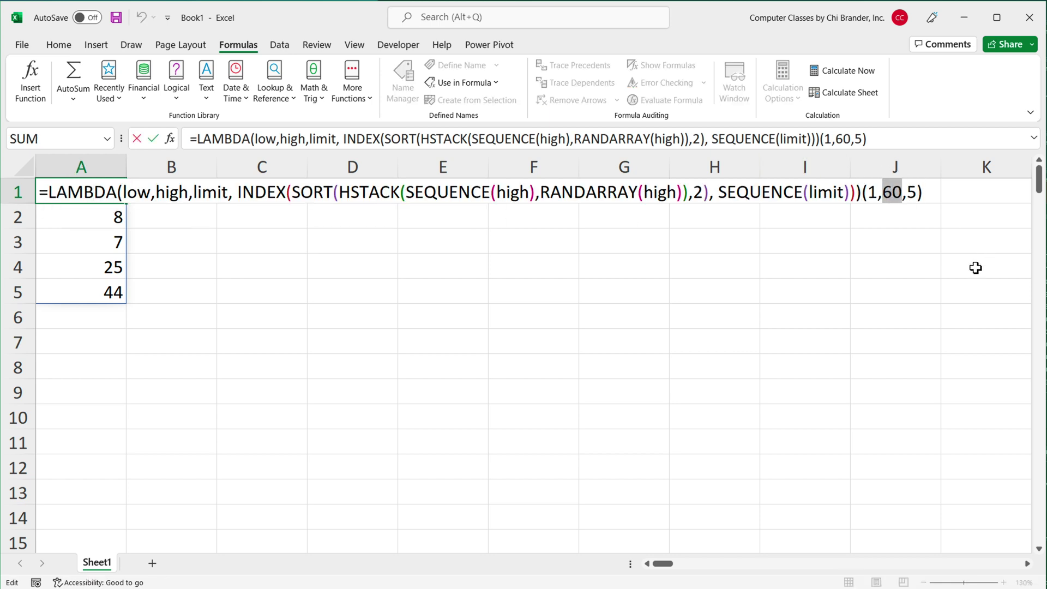
{"action": "type", "text": "20"}
{"action": "key", "text": "Return"}
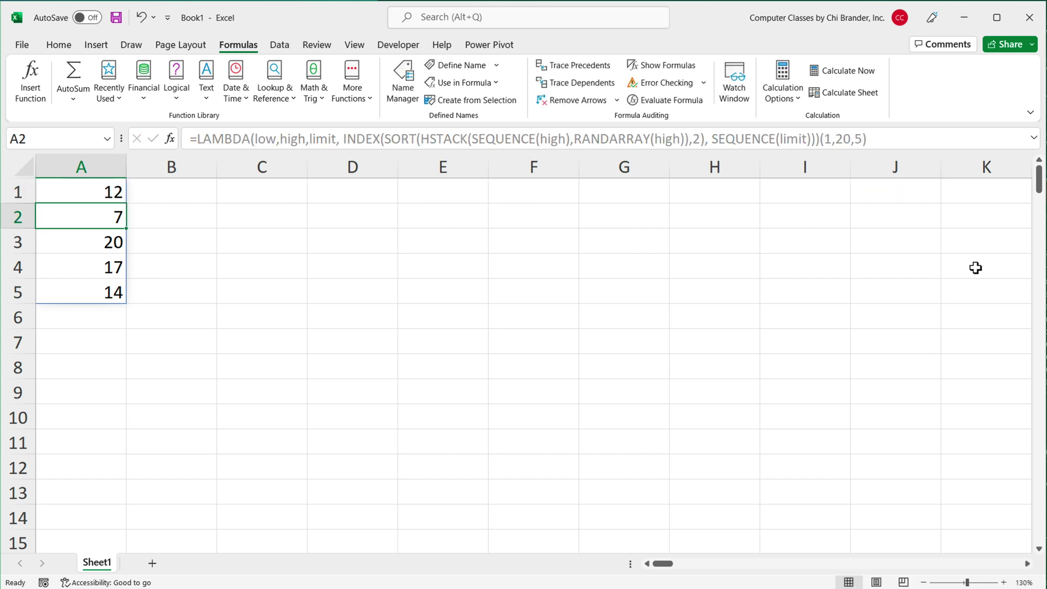
Examine the A1 formula for where the low parameter and its argument are used
{"action": "left_click", "coordinate": [107, 193]}
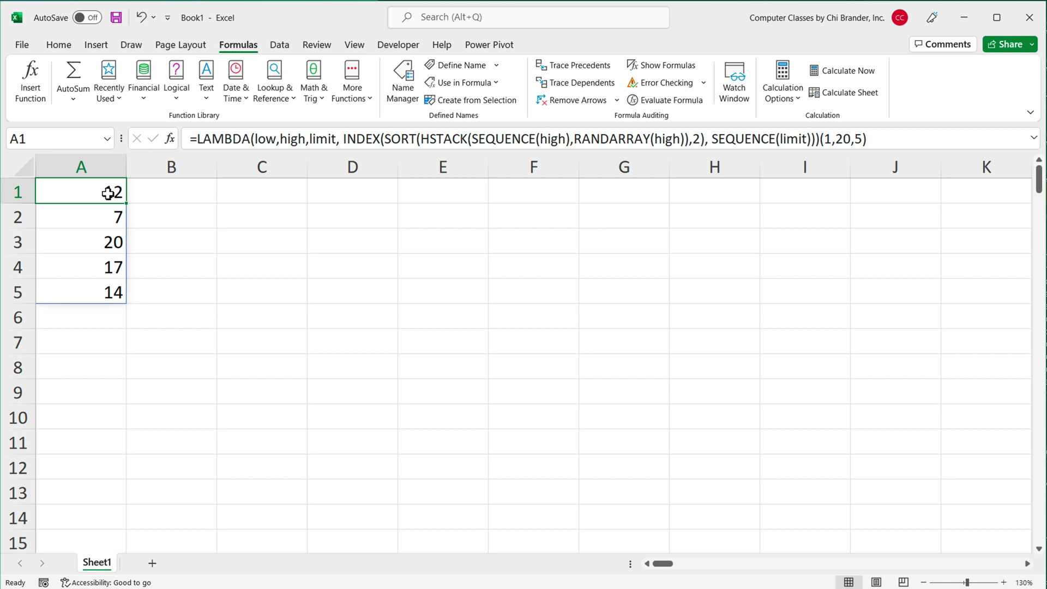
{"action": "double_click", "coordinate": [107, 192]}
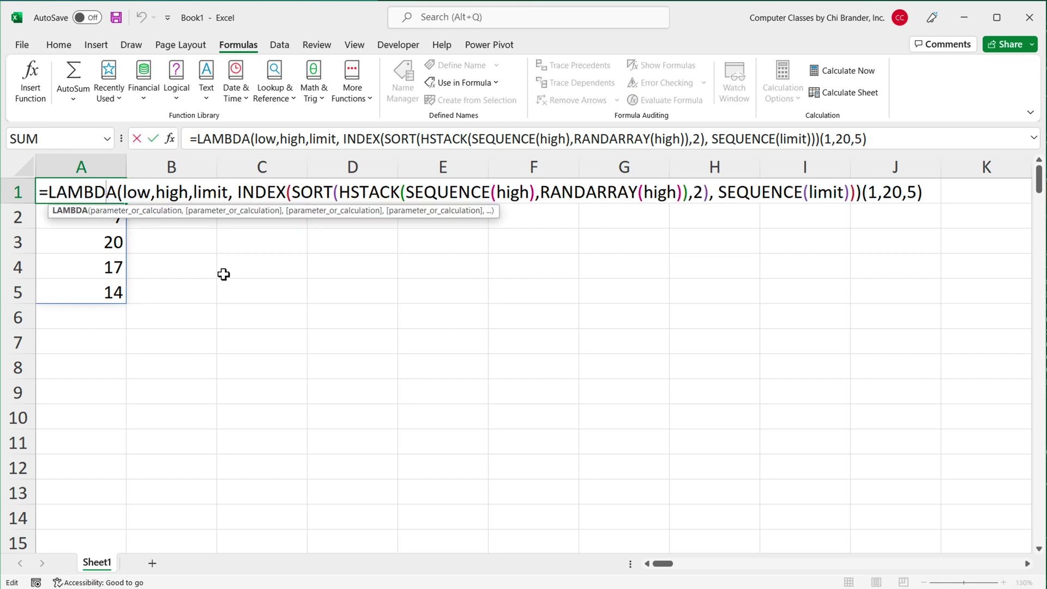
{"action": "left_click", "coordinate": [148, 195]}
{"action": "double_click", "coordinate": [147, 195]}
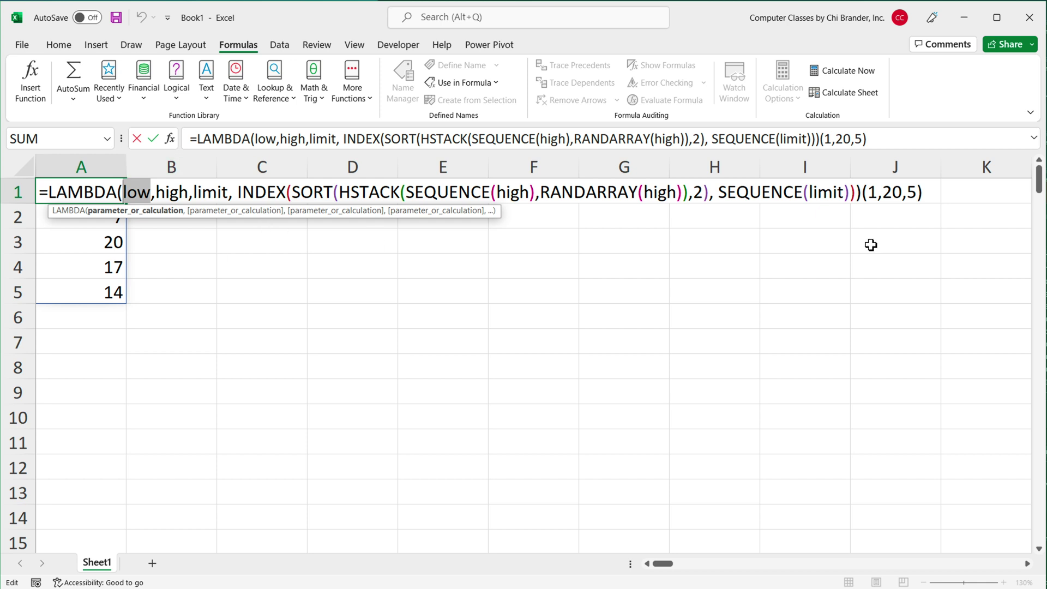
{"action": "left_click", "coordinate": [874, 194]}
{"action": "double_click", "coordinate": [874, 193]}
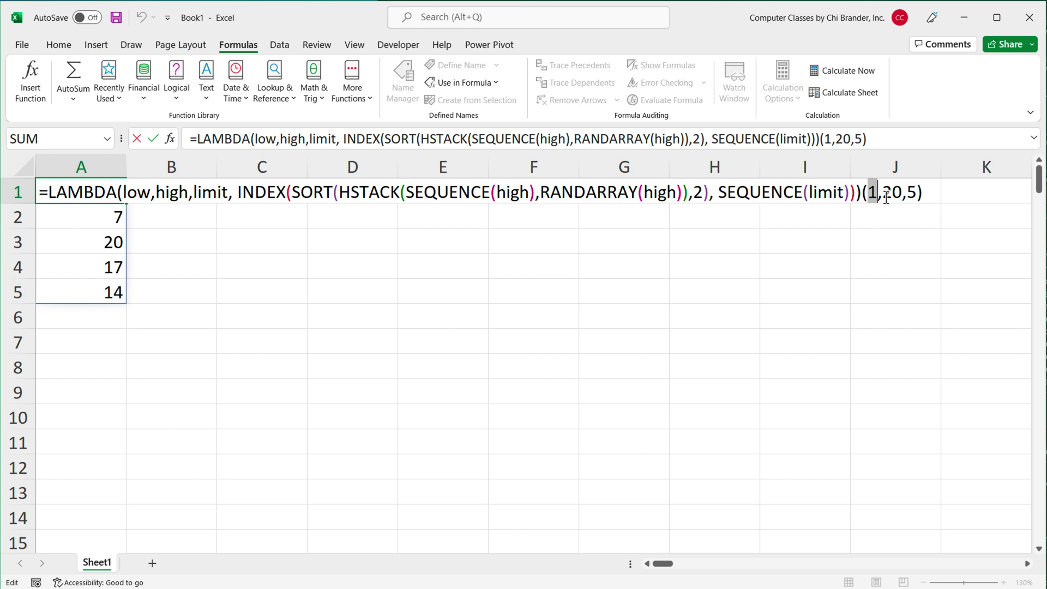
{"action": "double_click", "coordinate": [144, 192]}
{"action": "left_click_drag", "start_coordinate": [267, 194], "coordinate": [709, 180]}
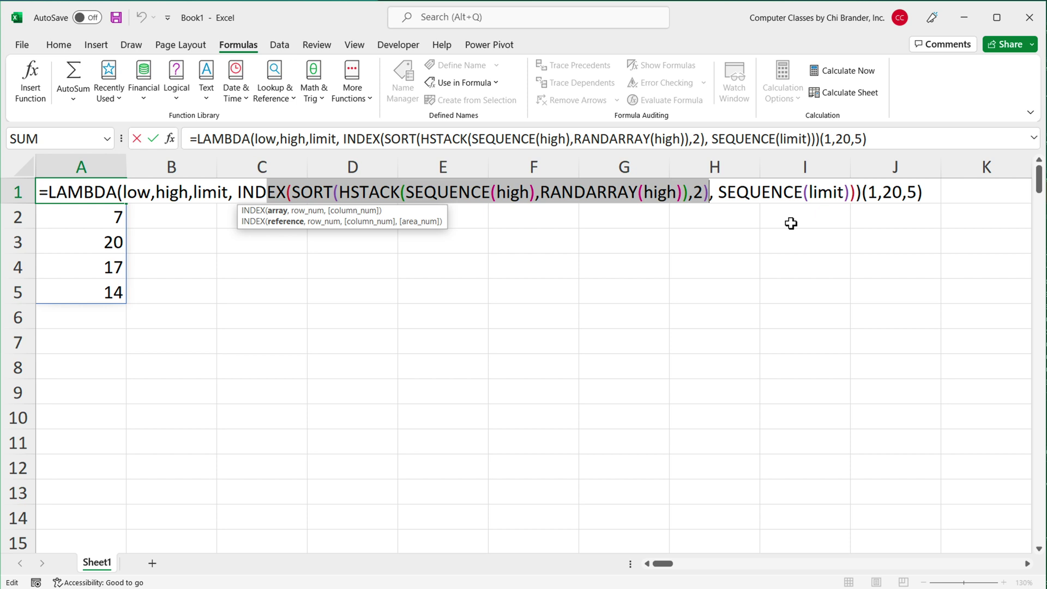
{"action": "key", "text": "Return"}
Enter an example low value of 4 in D1 and high value of 14 in D2
{"action": "key", "text": "Right"}
{"action": "key", "text": "Right"}
{"action": "key", "text": "Right"}
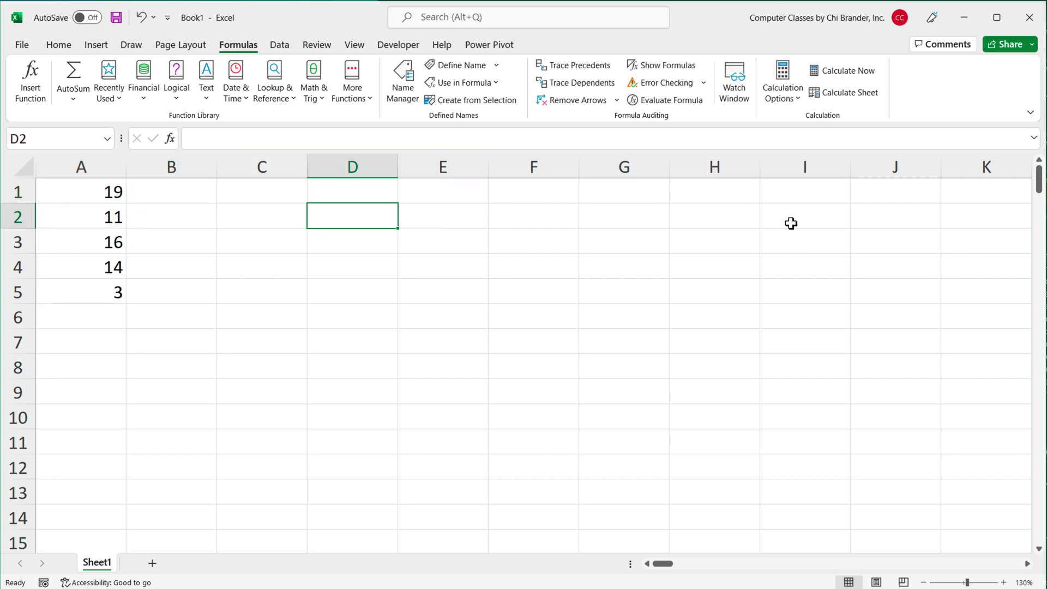
{"action": "key", "text": "Up"}
{"action": "type", "text": "4"}
{"action": "key", "text": "Return"}
{"action": "type", "text": "14"}
{"action": "key", "text": "Return"}
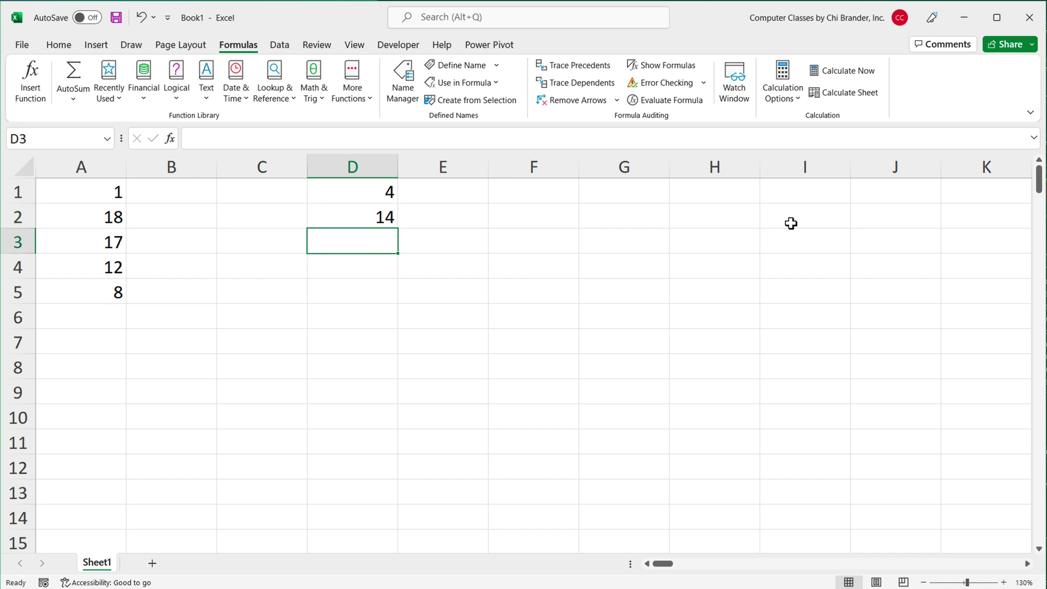
Change the example high value in D2 to 6
{"action": "left_click", "coordinate": [388, 190]}
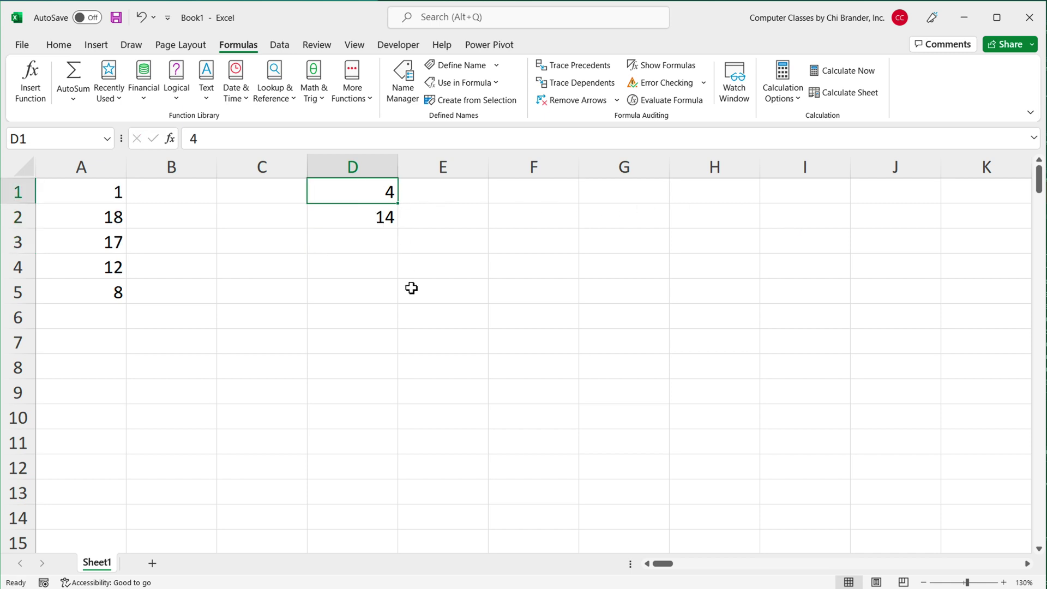
{"action": "left_click", "coordinate": [375, 221]}
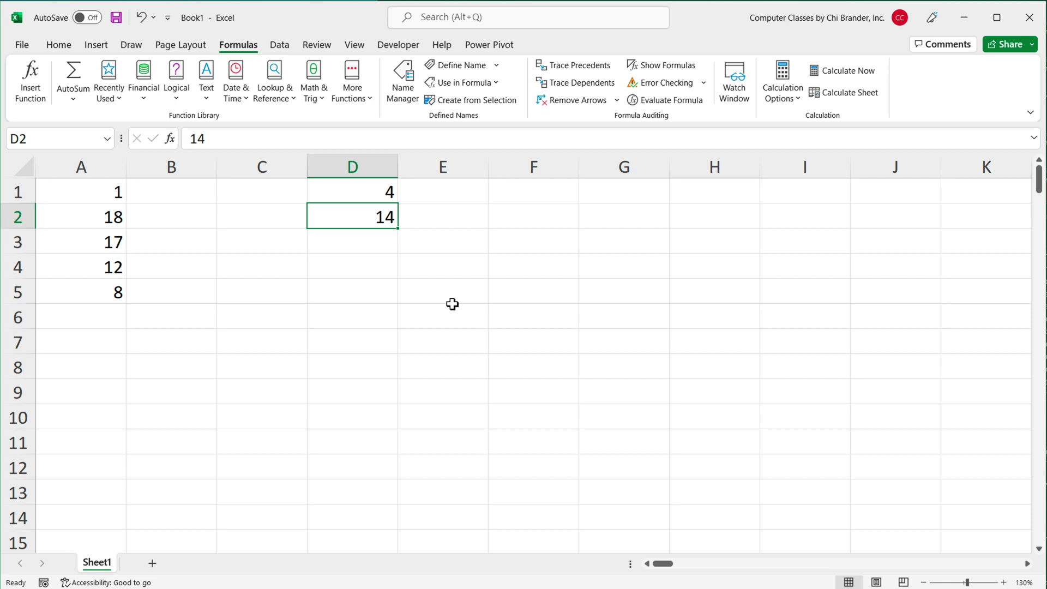
{"action": "type", "text": "6"}
{"action": "key", "text": "Return"}
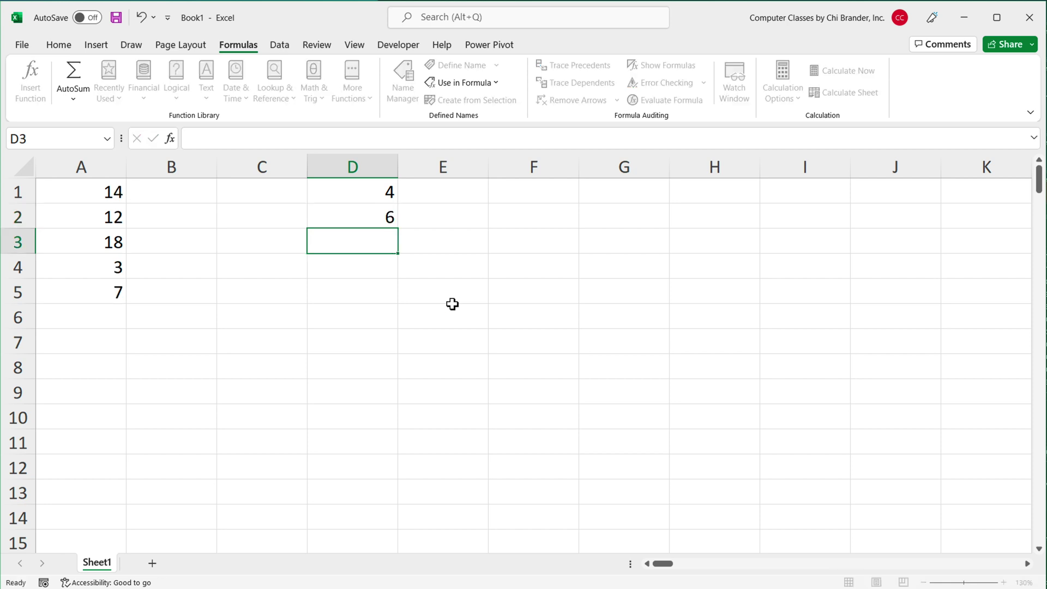
{"action": "left_click", "coordinate": [376, 196]}
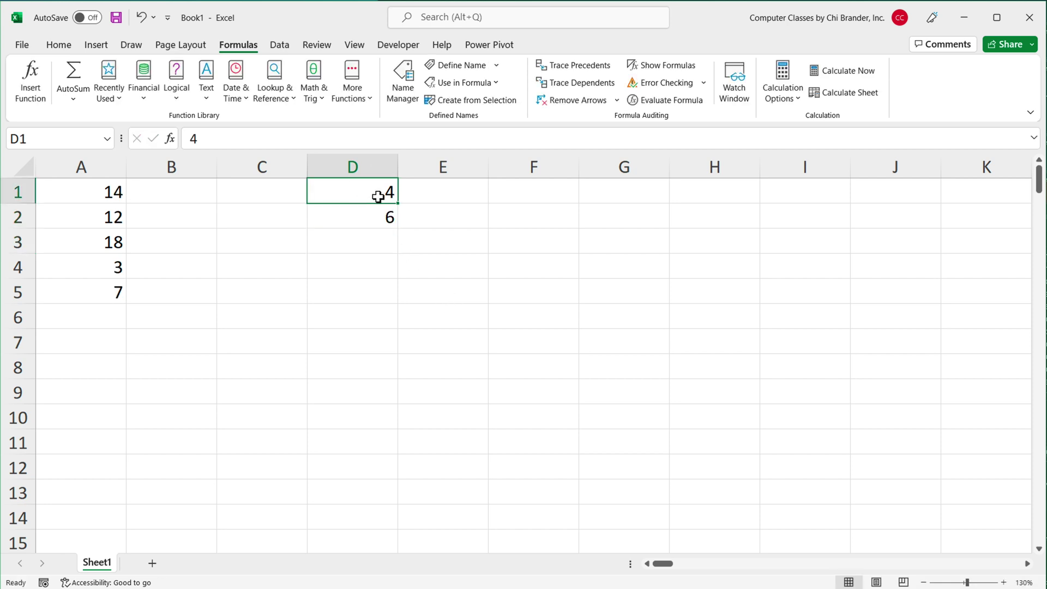
{"action": "left_click", "coordinate": [381, 214]}
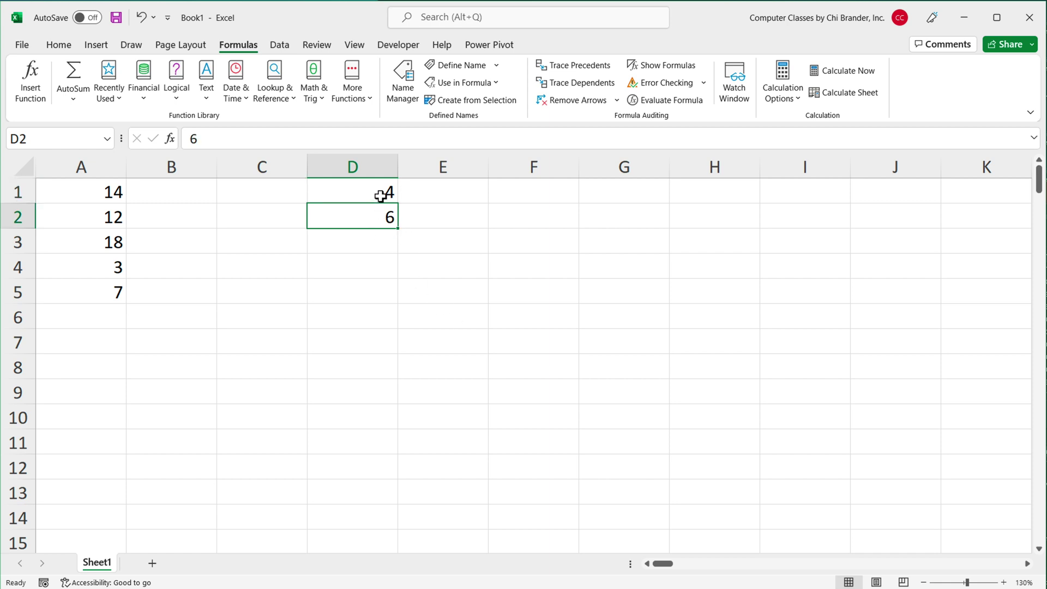
{"action": "left_click", "coordinate": [381, 197]}
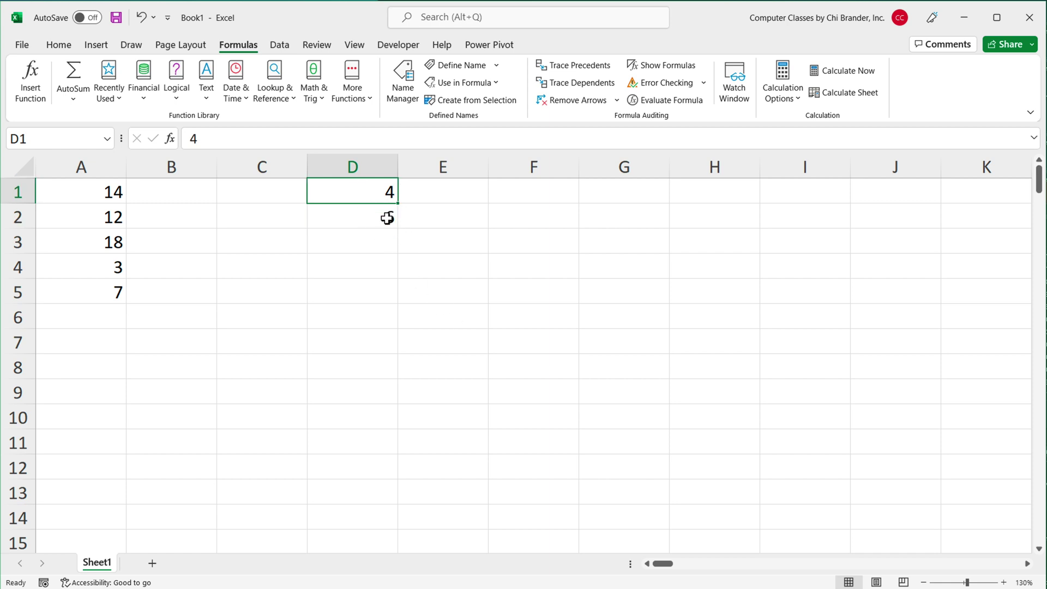
{"action": "left_click", "coordinate": [387, 219]}
List the integers 4, 5 and 6 of the example range in G1:G3
{"action": "left_click", "coordinate": [613, 198]}
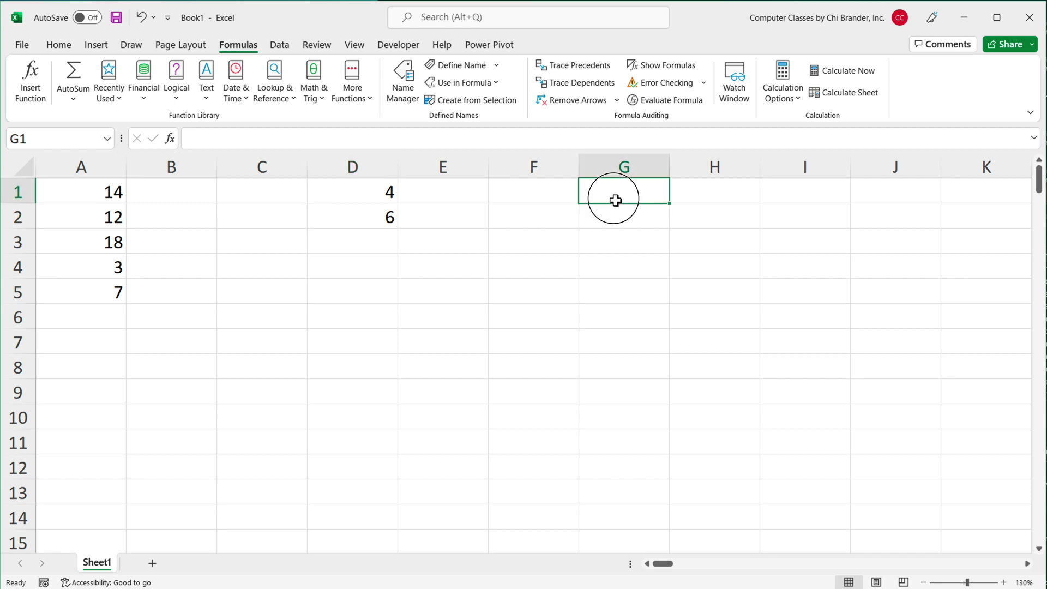
{"action": "type", "text": "4"}
{"action": "key", "text": "Return"}
{"action": "type", "text": "5"}
{"action": "key", "text": "Return"}
{"action": "type", "text": "6"}
{"action": "key", "text": "Return"}
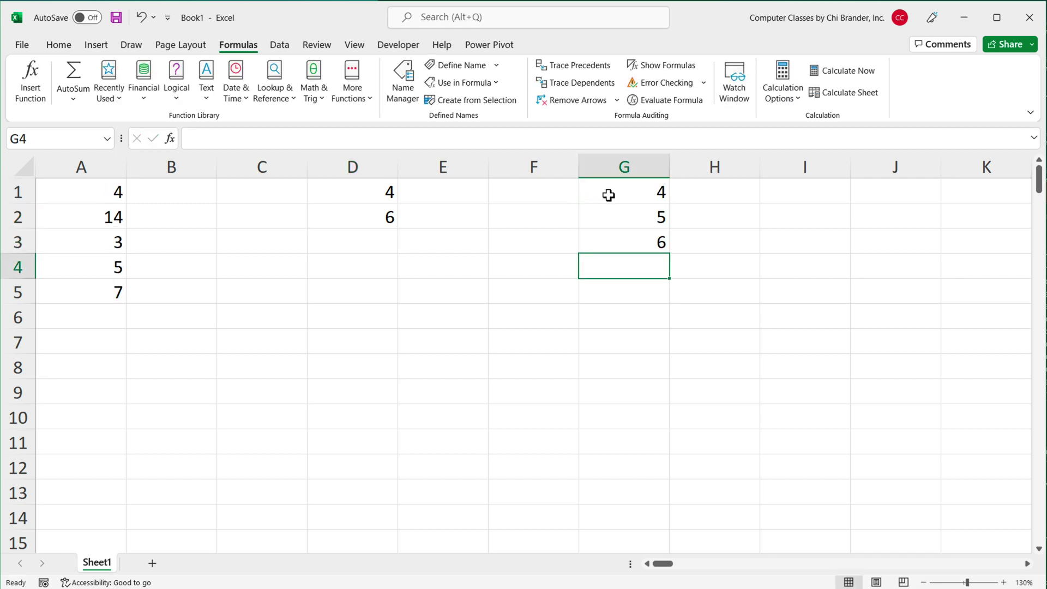
{"action": "left_click_drag", "start_coordinate": [620, 199], "coordinate": [632, 244]}
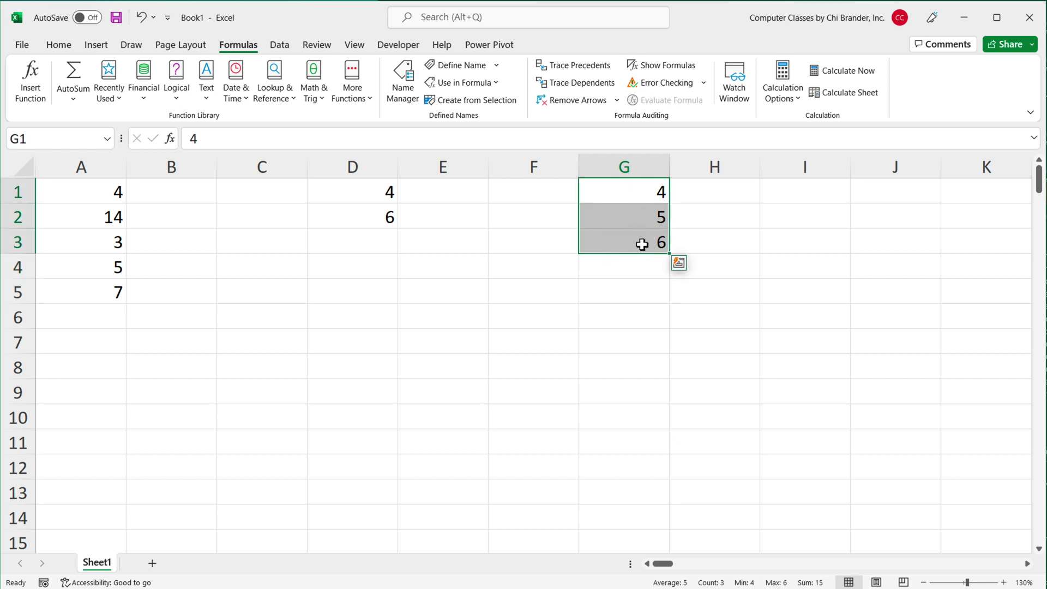
Enter the formula =D2-D1 in F6 to subtract the low value from the high value
{"action": "left_click", "coordinate": [521, 318]}
{"action": "type", "text": "-"}
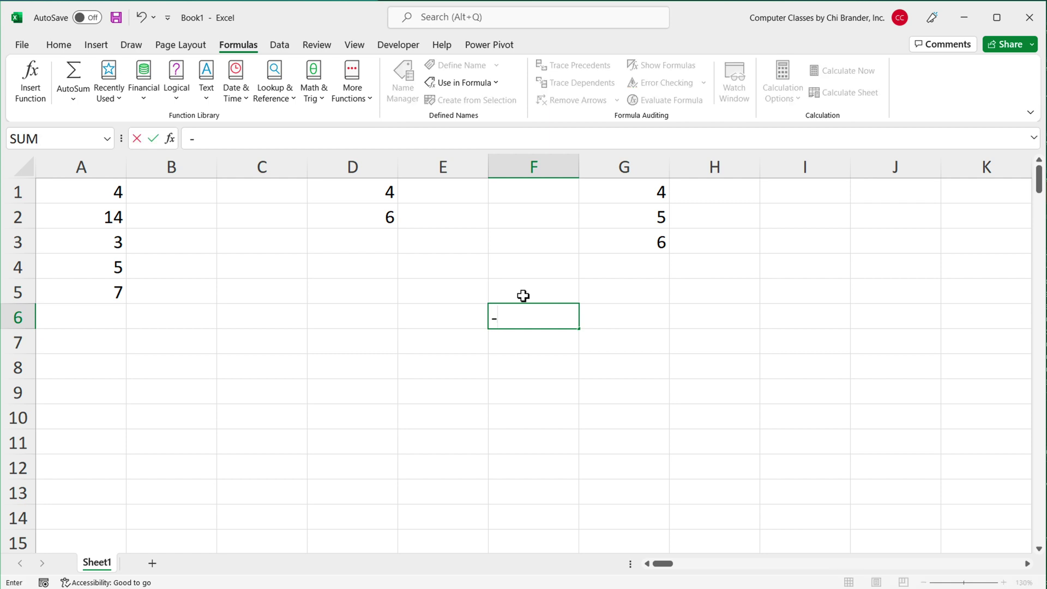
{"action": "key", "text": "BackSpace"}
{"action": "type", "text": "="}
{"action": "left_click", "coordinate": [391, 216]}
{"action": "type", "text": "-"}
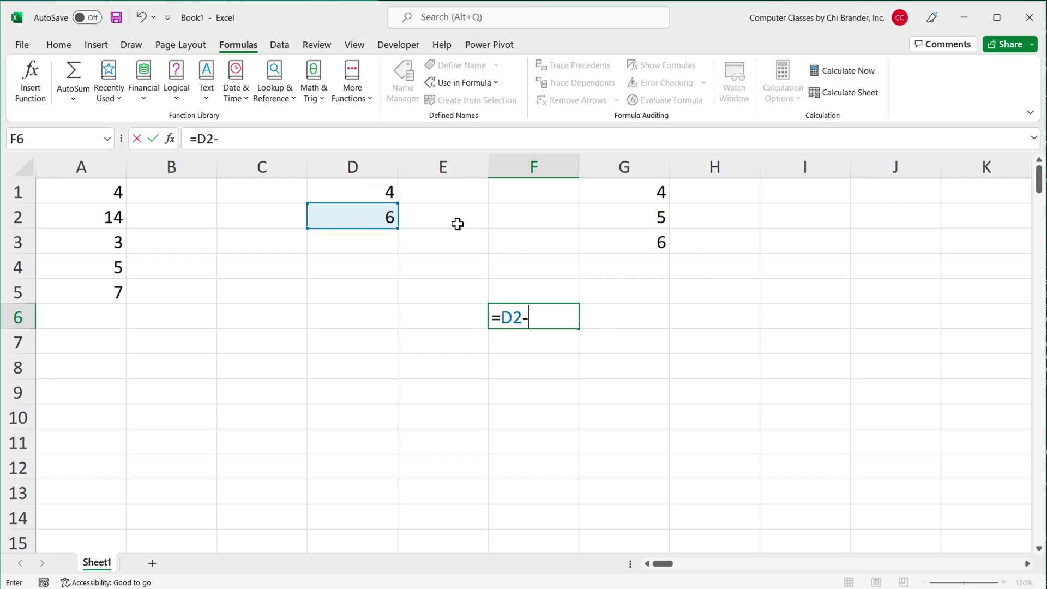
{"action": "left_click", "coordinate": [358, 197]}
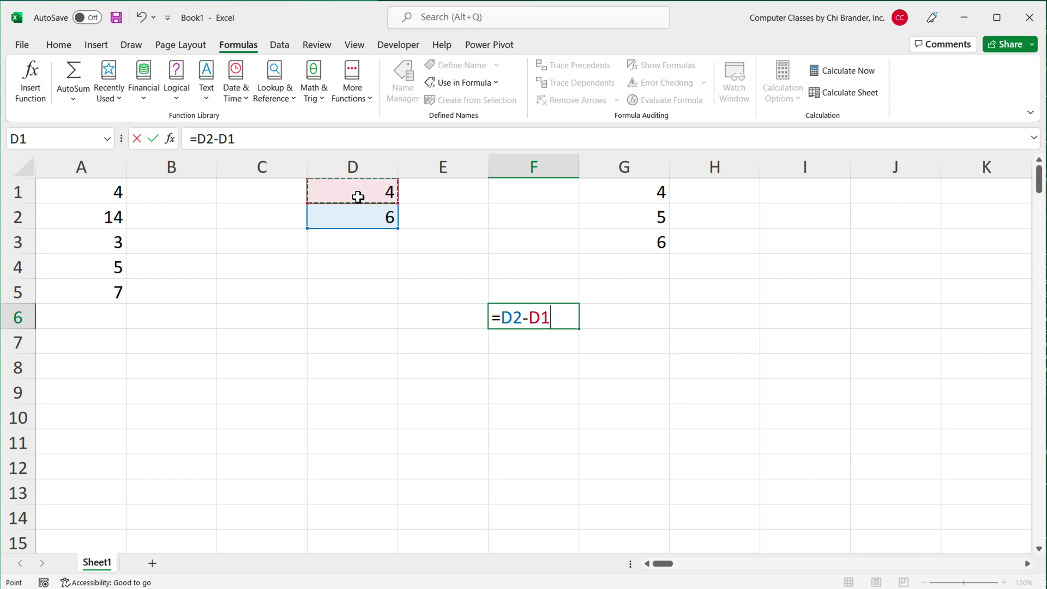
{"action": "key", "text": "Return"}
Extend the formula in F6 to =D2-D1+1 so it counts every integer in the example range
{"action": "left_click", "coordinate": [552, 318]}
{"action": "left_click_drag", "start_coordinate": [651, 187], "coordinate": [643, 248]}
{"action": "double_click", "coordinate": [567, 319]}
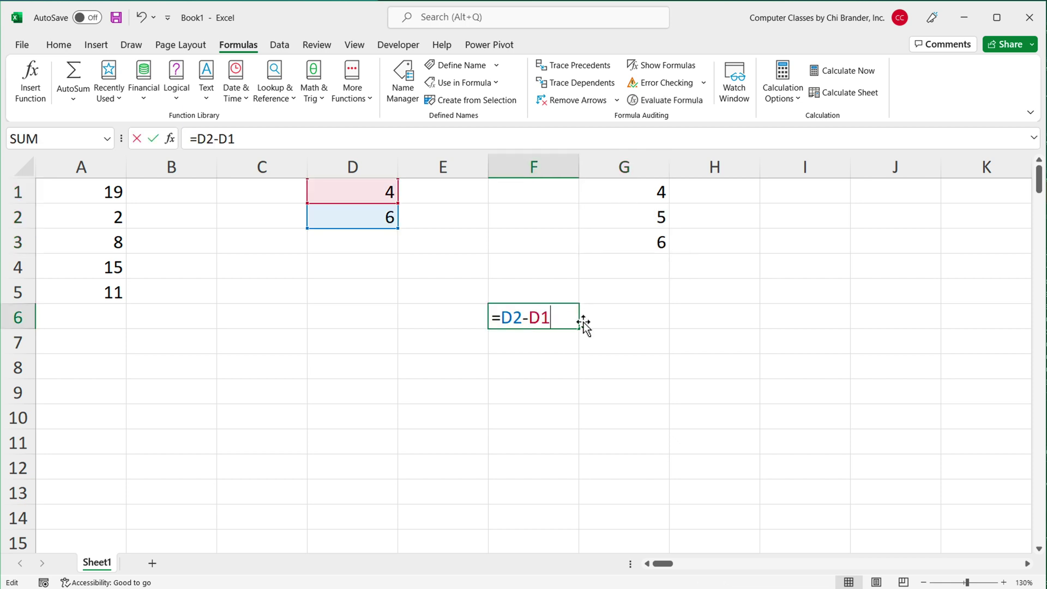
{"action": "type", "text": "+1"}
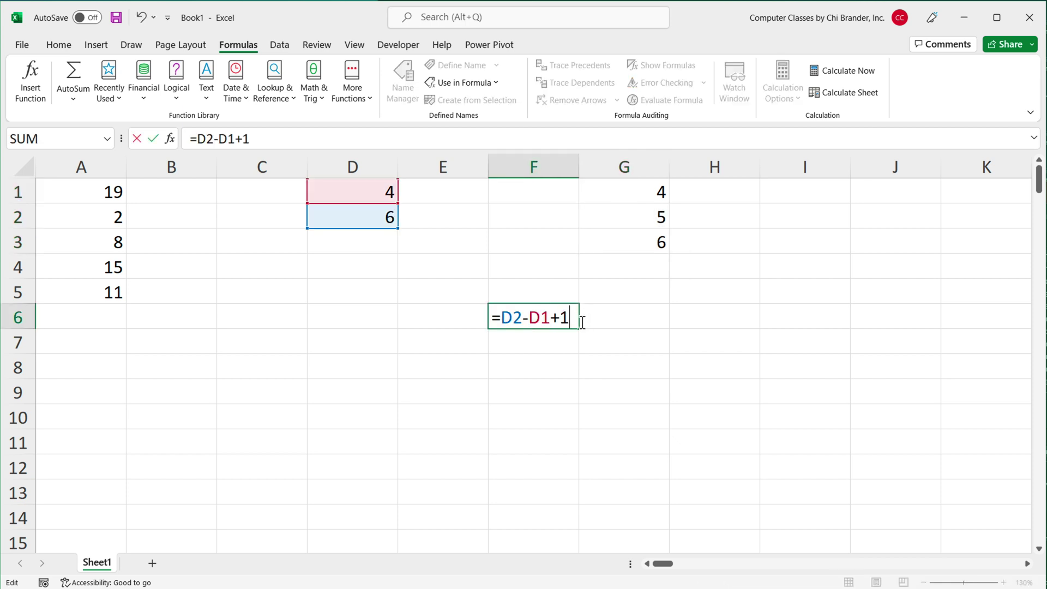
{"action": "key", "text": "Return"}
{"action": "left_click", "coordinate": [545, 326]}
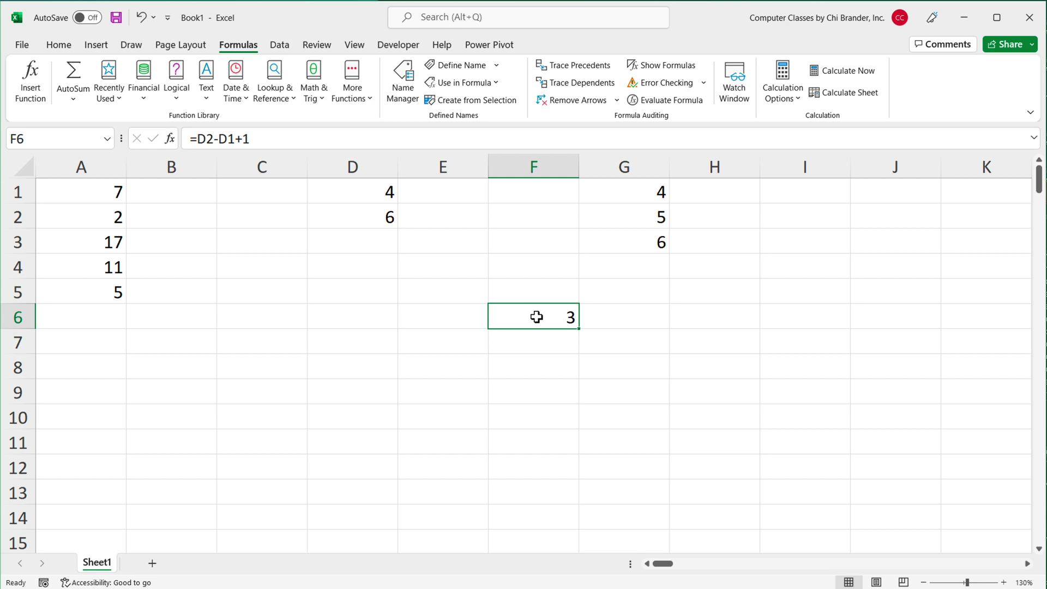
{"action": "double_click", "coordinate": [537, 316]}
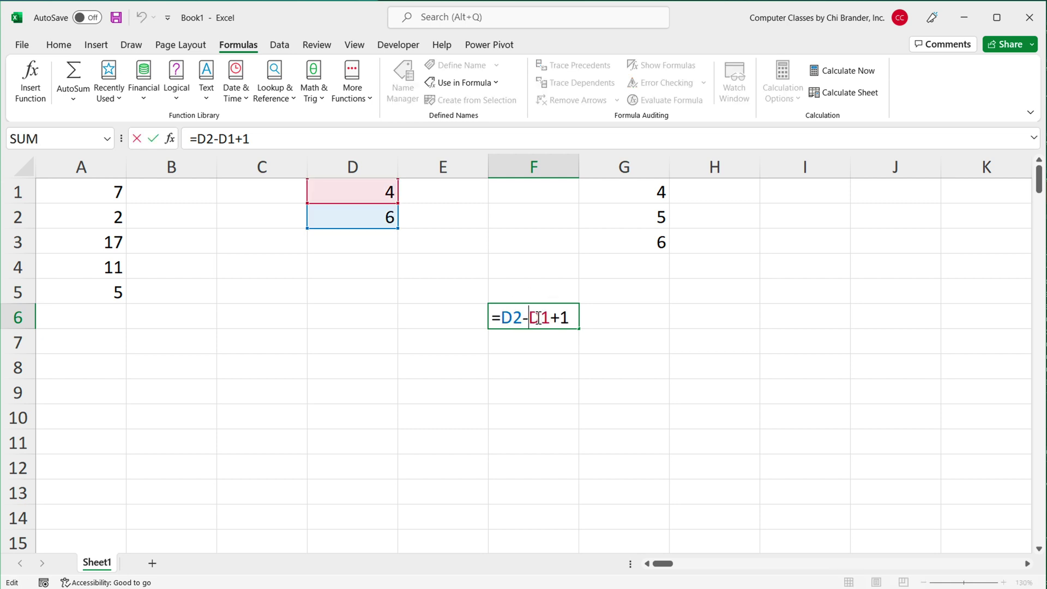
{"action": "left_click", "coordinate": [580, 317]}
{"action": "key", "text": "Return"}
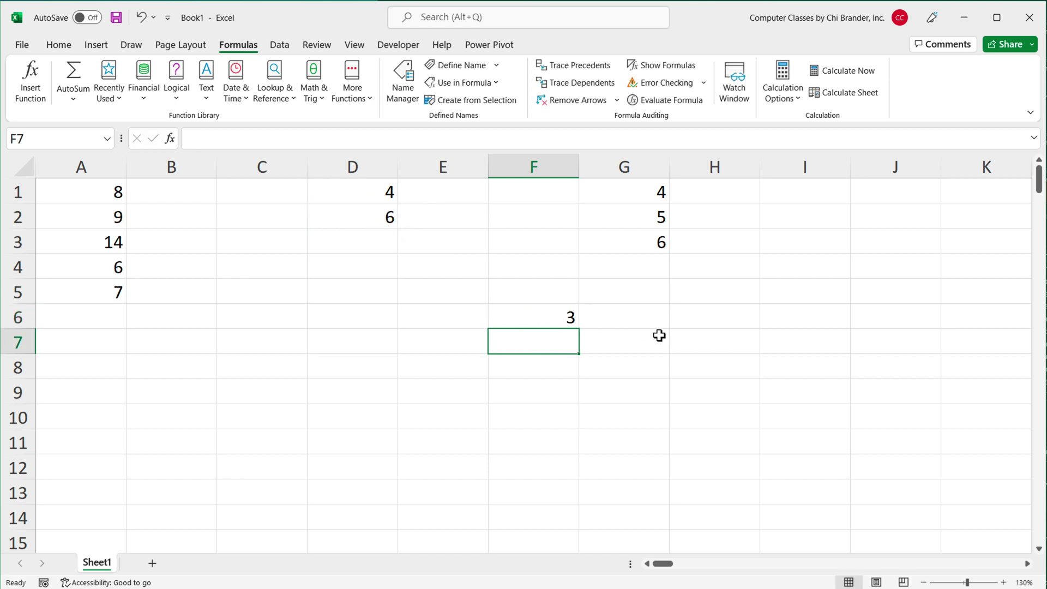
{"action": "left_click", "coordinate": [567, 316]}
{"action": "key", "text": "F9"}
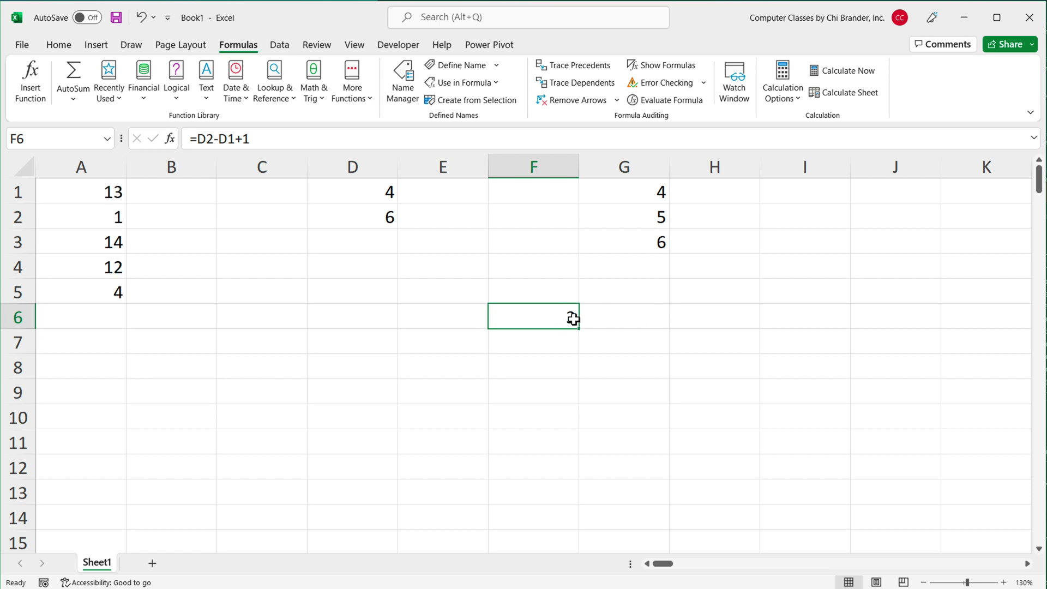
Enter =SEQUENCE(F6) in G6 and check the spilled numbers in G6:G8
{"action": "left_click", "coordinate": [621, 327]}
{"action": "type", "text": "=SEQ"}
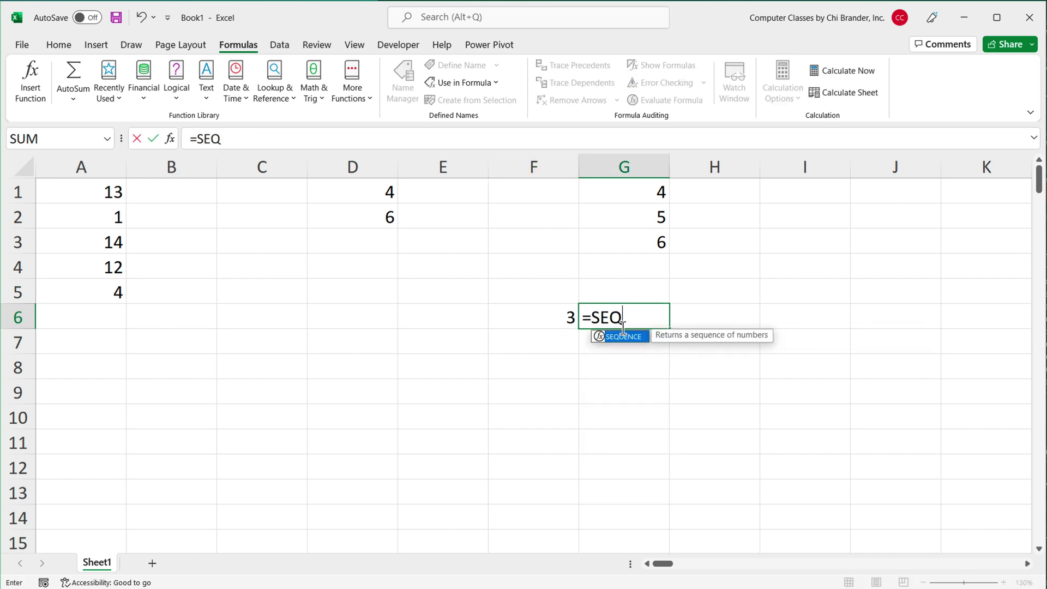
{"action": "key", "text": "Tab"}
{"action": "left_click", "coordinate": [531, 317]}
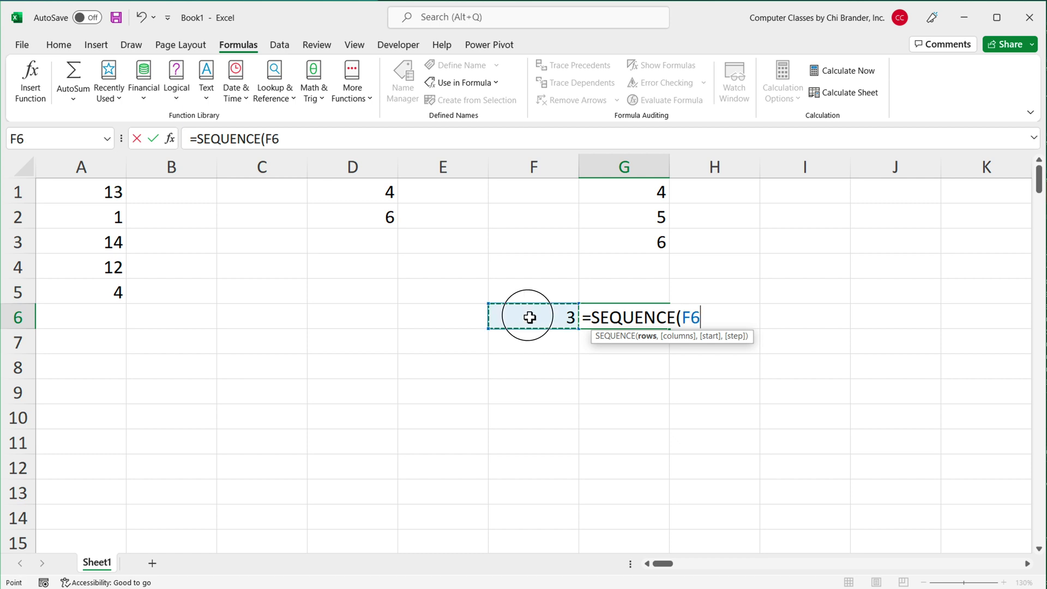
{"action": "key", "text": "Return"}
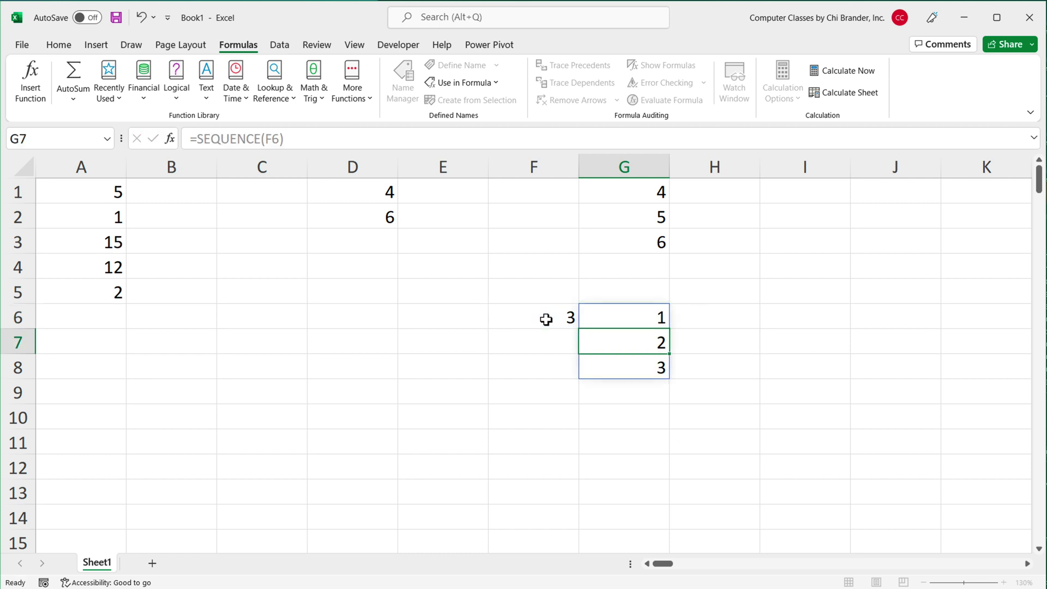
{"action": "left_click_drag", "start_coordinate": [655, 318], "coordinate": [659, 367]}
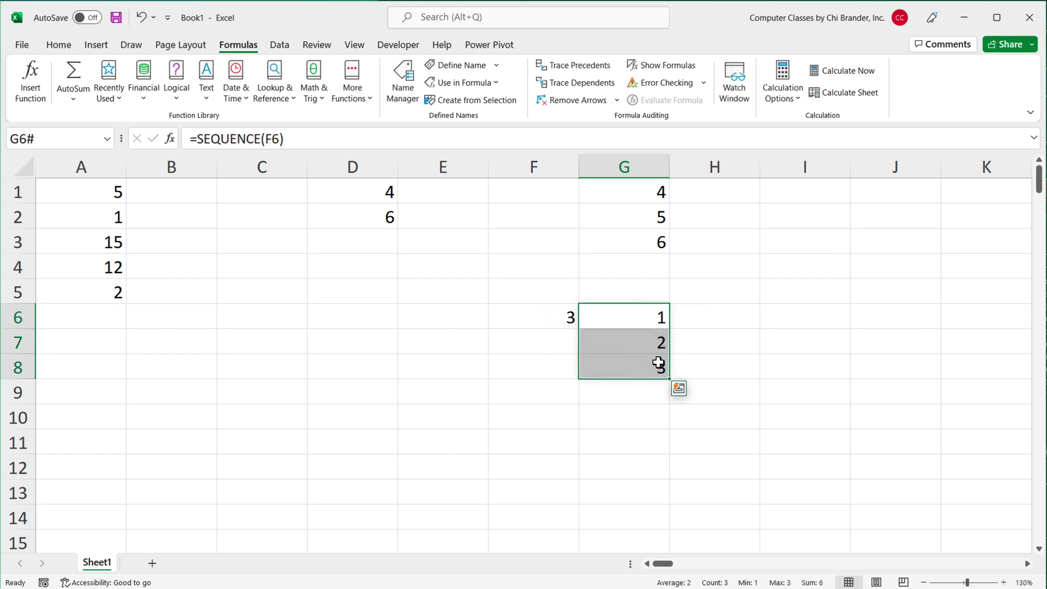
{"action": "left_click", "coordinate": [646, 320]}
{"action": "left_click", "coordinate": [658, 343]}
{"action": "left_click", "coordinate": [658, 362]}
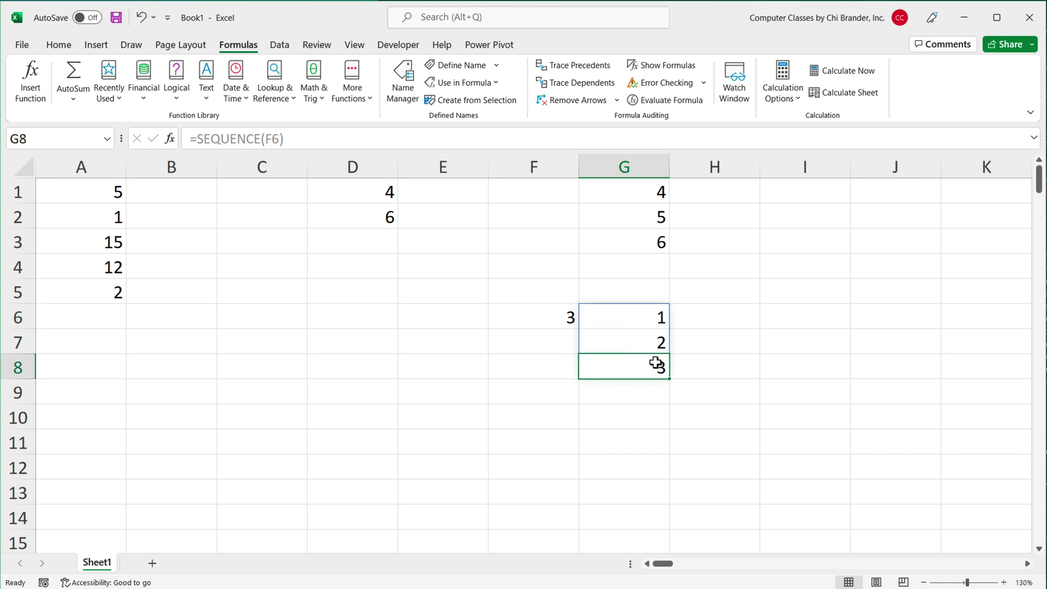
{"action": "left_click", "coordinate": [650, 323]}
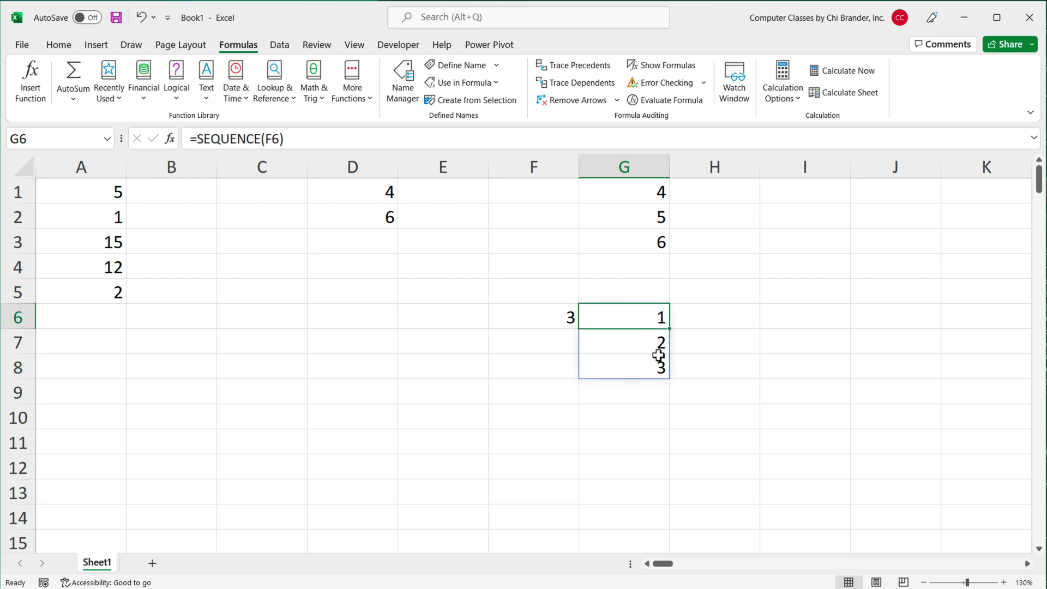
{"action": "left_click", "coordinate": [661, 368]}
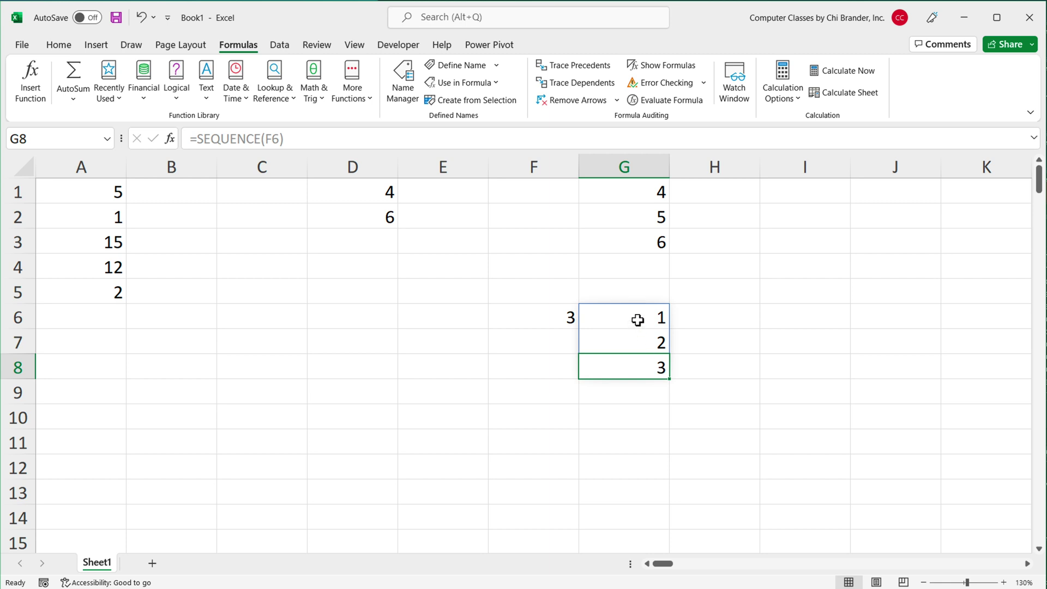
Add the low value to the sequence by changing the G6 formula to =SEQUENCE(F6)+D1, and check each spilled number
{"action": "left_click", "coordinate": [561, 317]}
{"action": "double_click", "coordinate": [600, 317]}
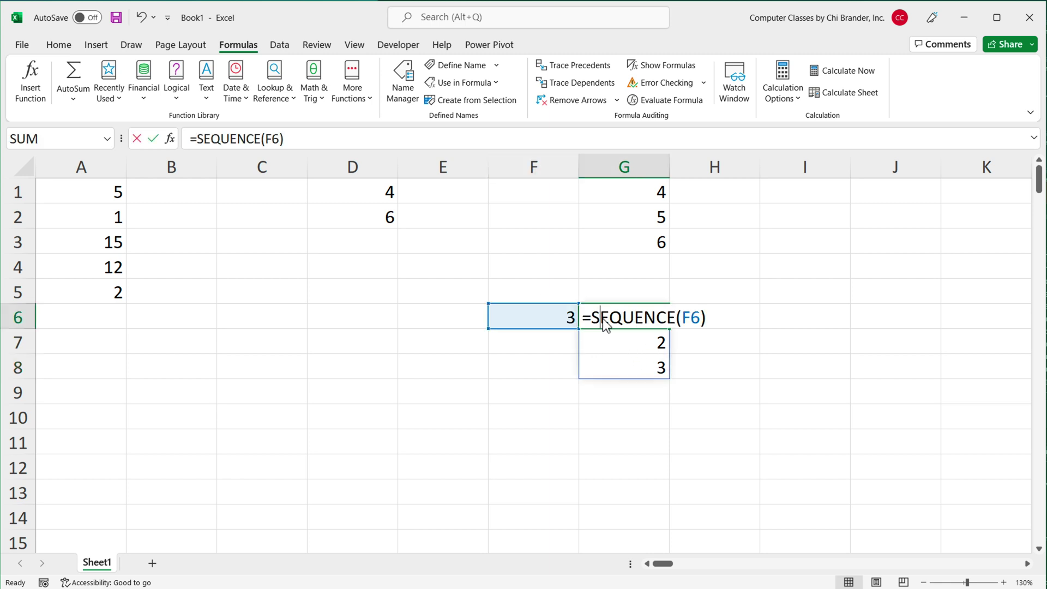
{"action": "left_click", "coordinate": [726, 323]}
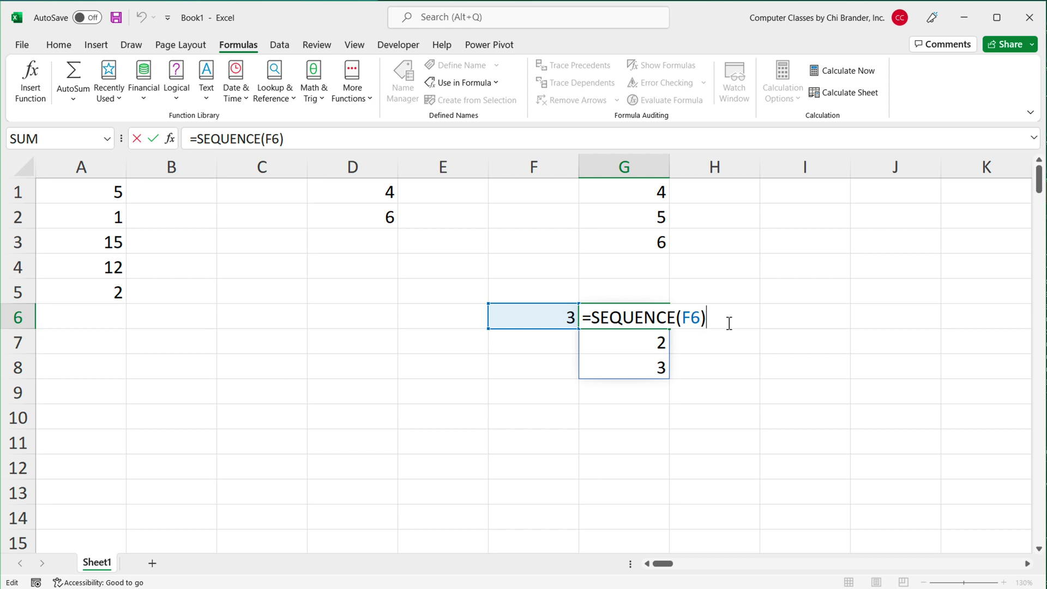
{"action": "type", "text": "+"}
{"action": "left_click", "coordinate": [374, 199]}
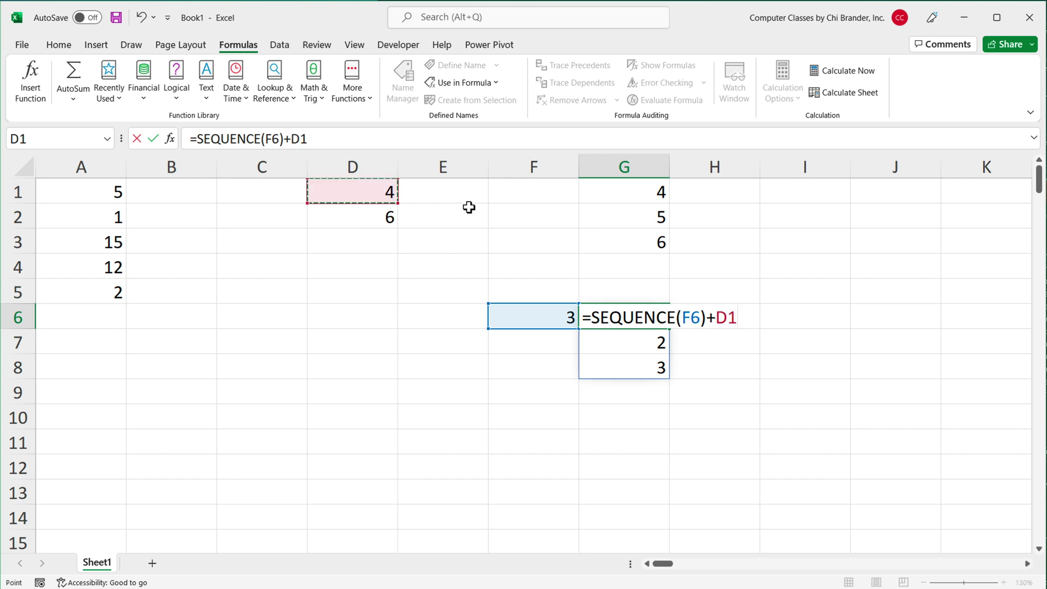
{"action": "key", "text": "Return"}
{"action": "left_click", "coordinate": [659, 318]}
{"action": "left_click", "coordinate": [659, 342]}
{"action": "left_click", "coordinate": [658, 362]}
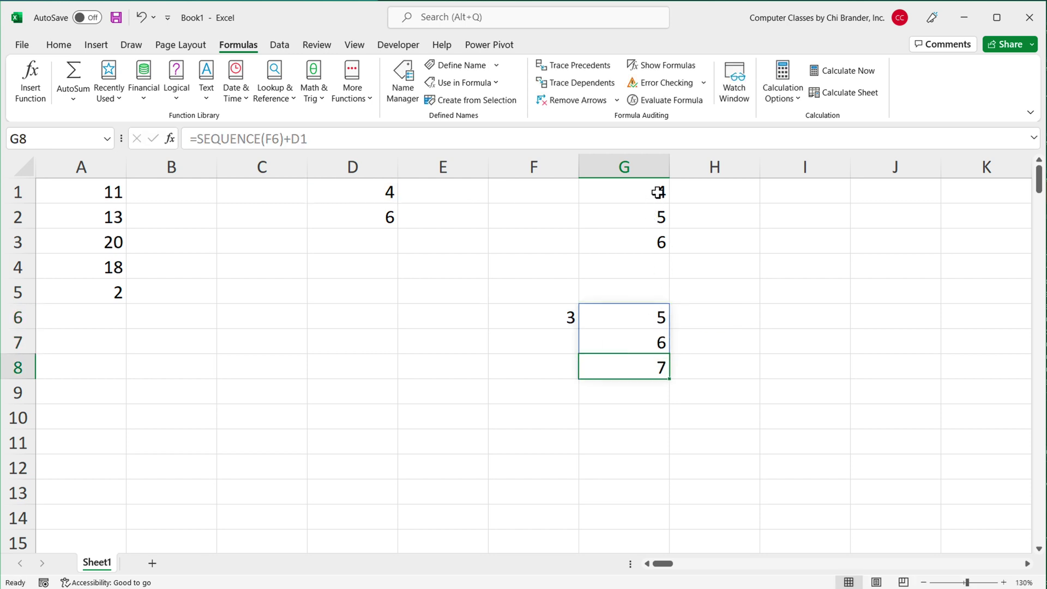
Compare with the expected integers in G1:G3 and correct the G6 formula to =SEQUENCE(F6)+D1-1
{"action": "left_click_drag", "start_coordinate": [658, 192], "coordinate": [663, 243]}
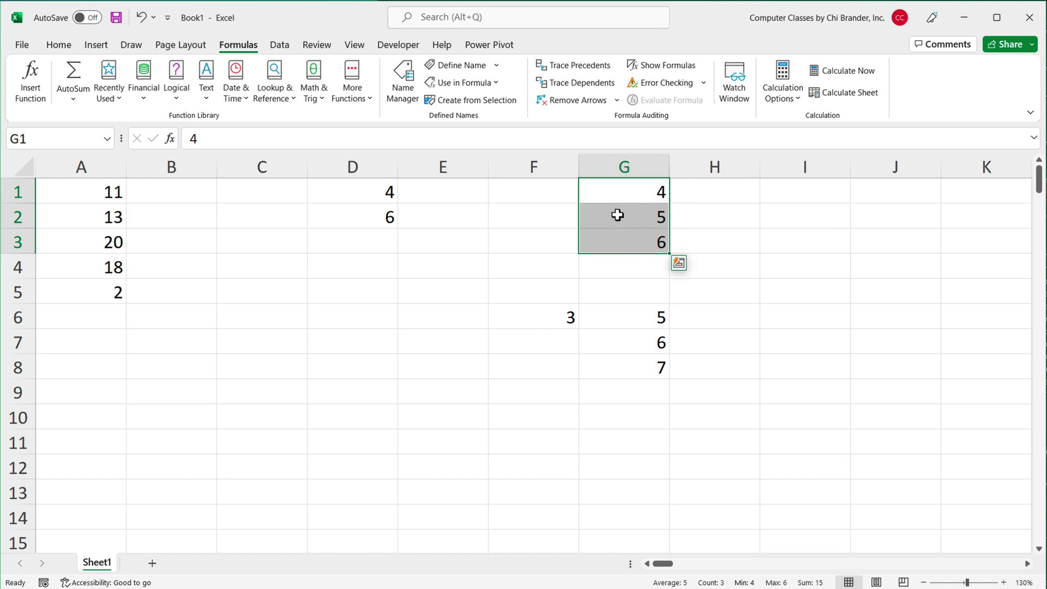
{"action": "double_click", "coordinate": [638, 321]}
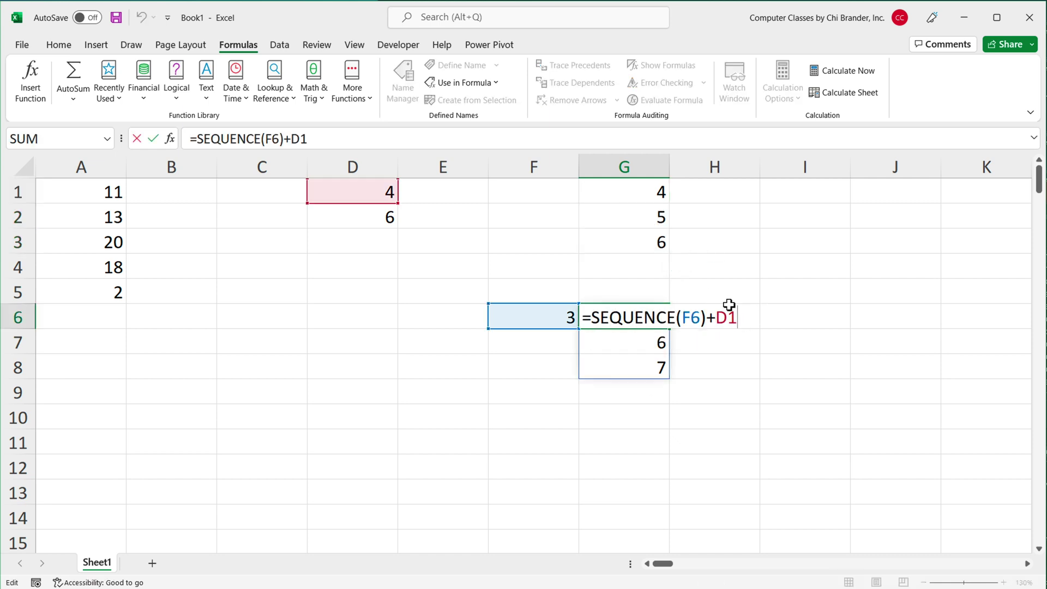
{"action": "type", "text": "-1"}
{"action": "key", "text": "Return"}
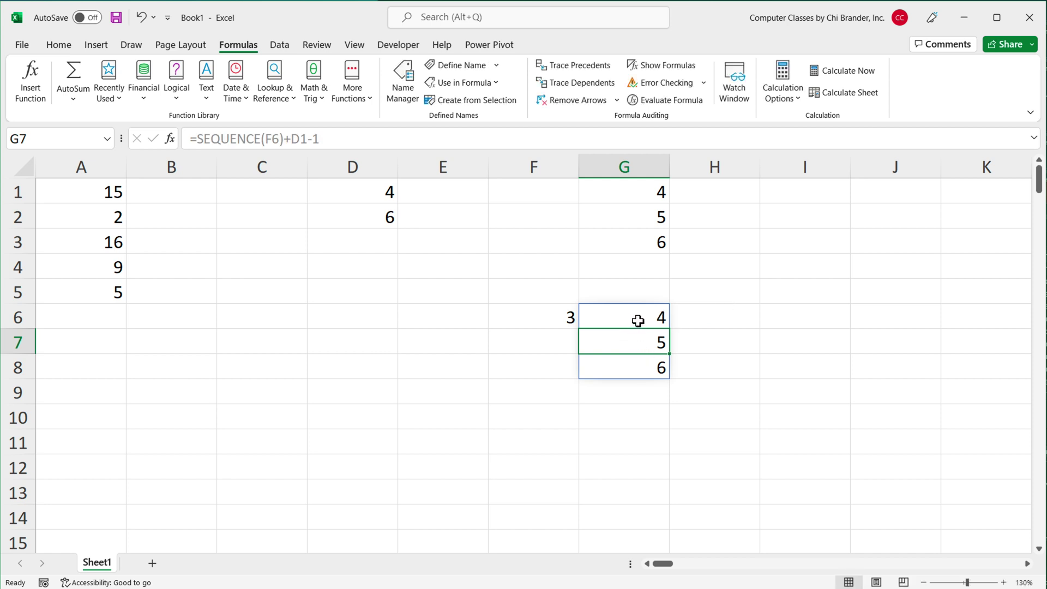
Review the example limits in D1 and D2, the helper formulas in G6 and F6, and the LAMBDA formula in A1
{"action": "left_click", "coordinate": [384, 194]}
{"action": "left_click", "coordinate": [385, 216]}
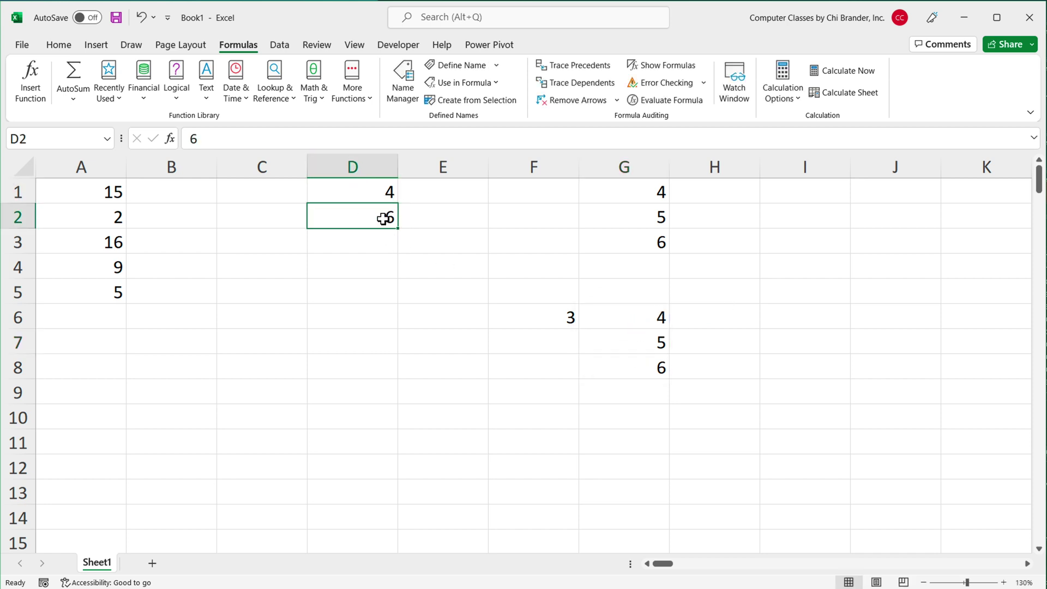
{"action": "double_click", "coordinate": [648, 314]}
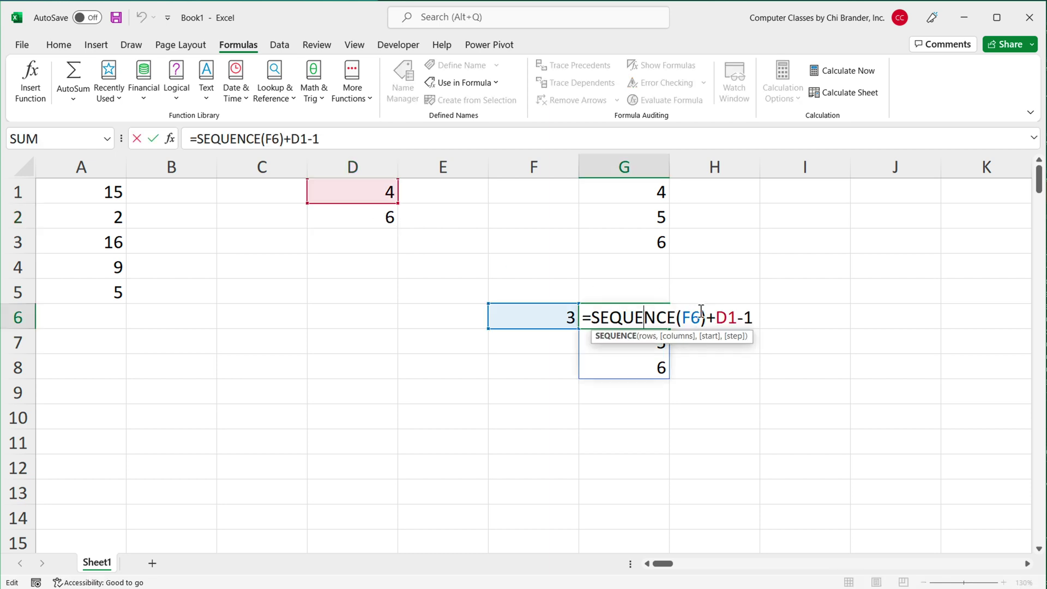
{"action": "key", "text": "Escape"}
{"action": "double_click", "coordinate": [116, 193]}
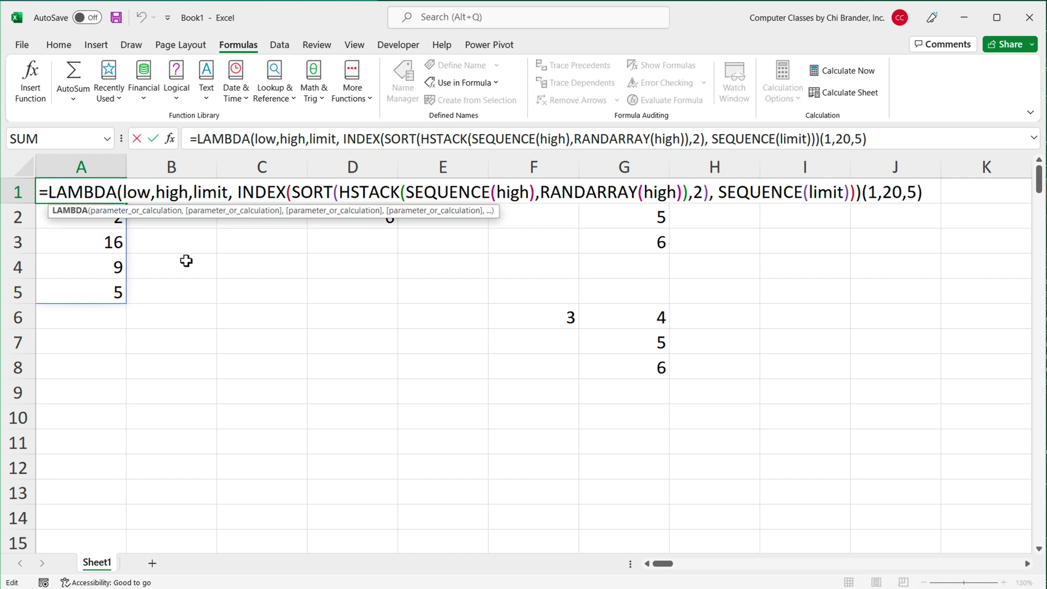
{"action": "key", "text": "Escape"}
{"action": "left_click", "coordinate": [552, 318]}
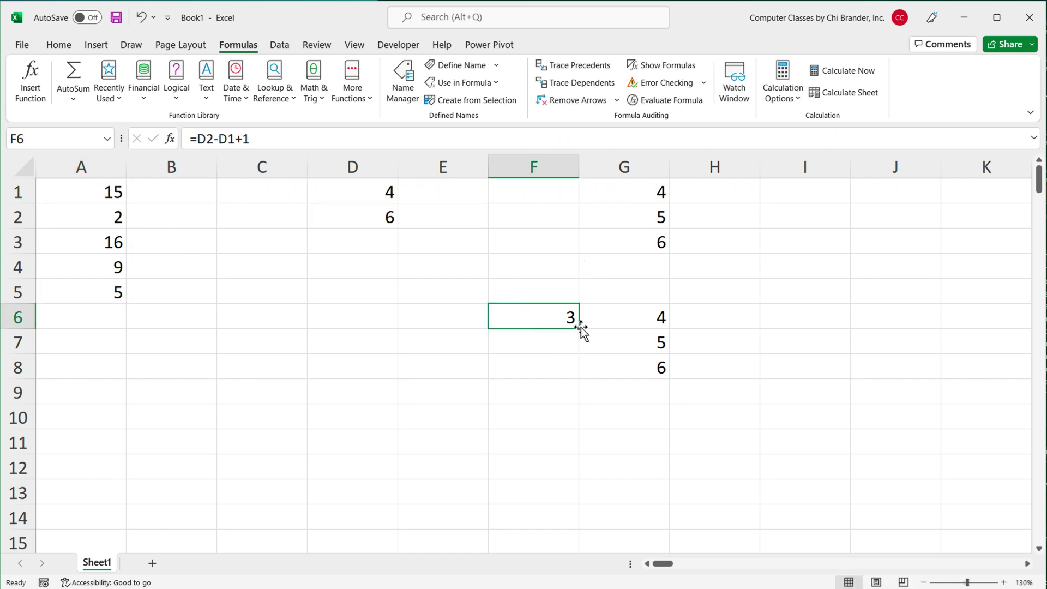
{"action": "double_click", "coordinate": [564, 322]}
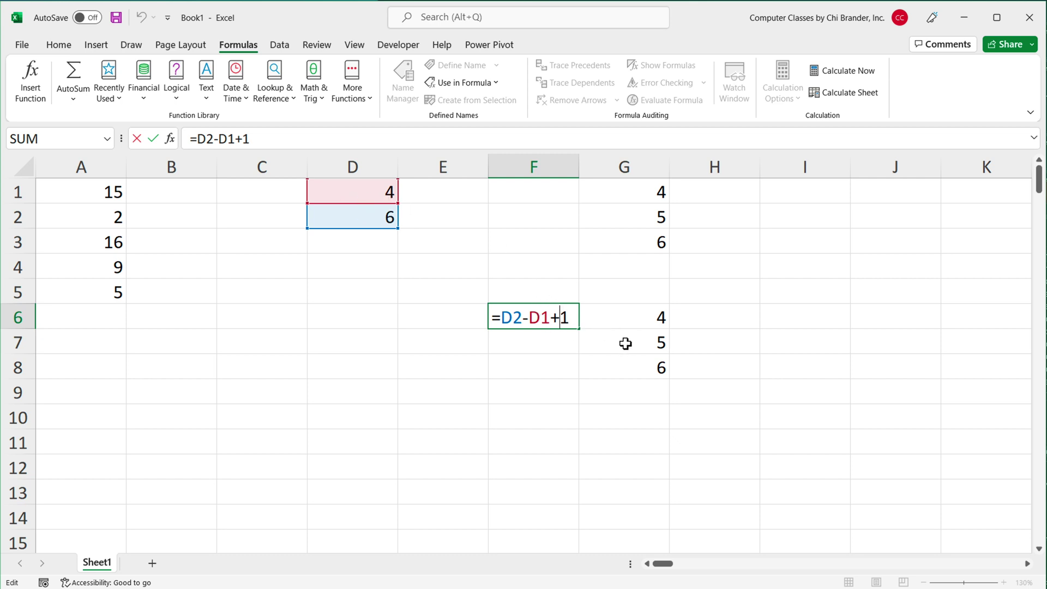
{"action": "key", "text": "ctrl+Return"}
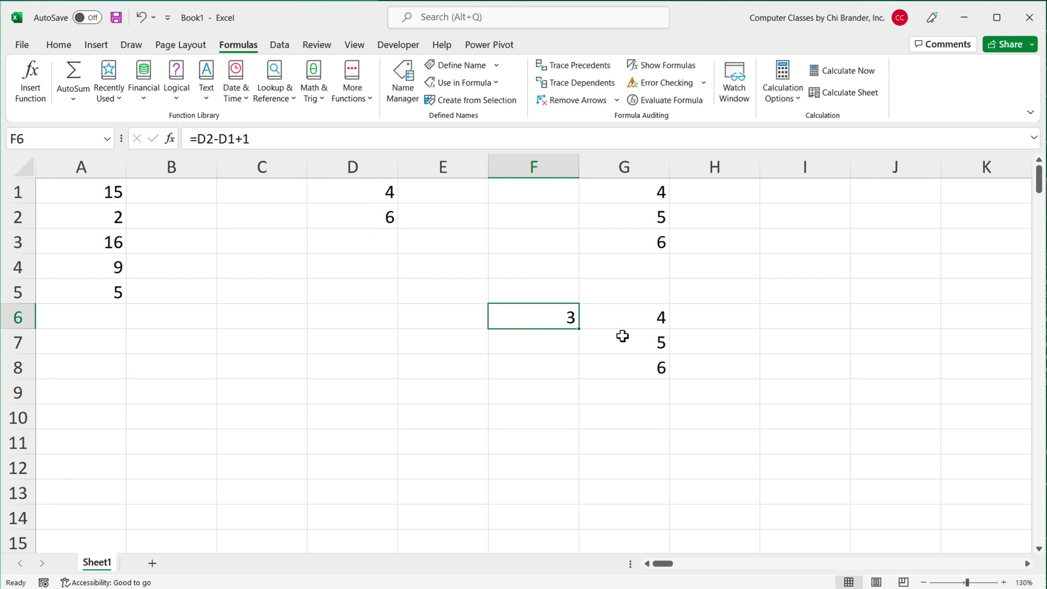
In the A1 LAMBDA formula, change the first SEQUENCE's rows argument to high-low+1
{"action": "left_click", "coordinate": [106, 200]}
{"action": "double_click", "coordinate": [93, 194]}
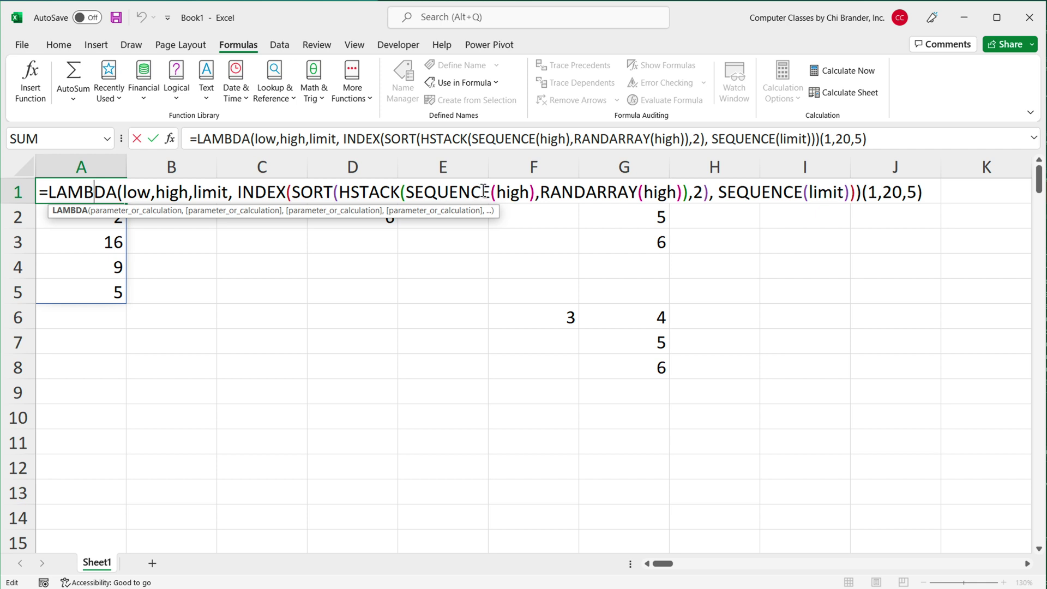
{"action": "double_click", "coordinate": [522, 192]}
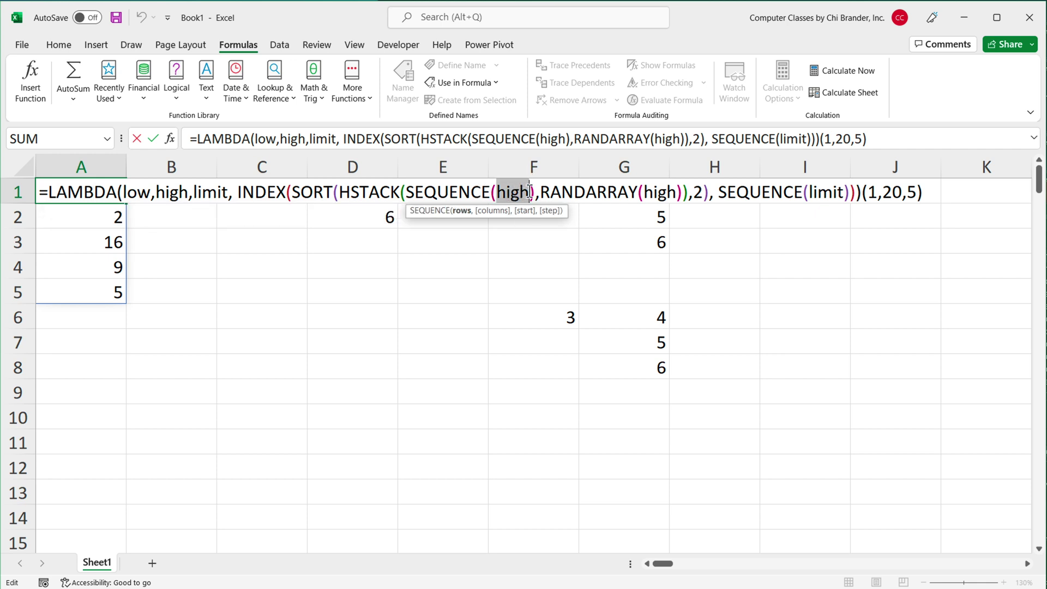
{"action": "left_click", "coordinate": [531, 192]}
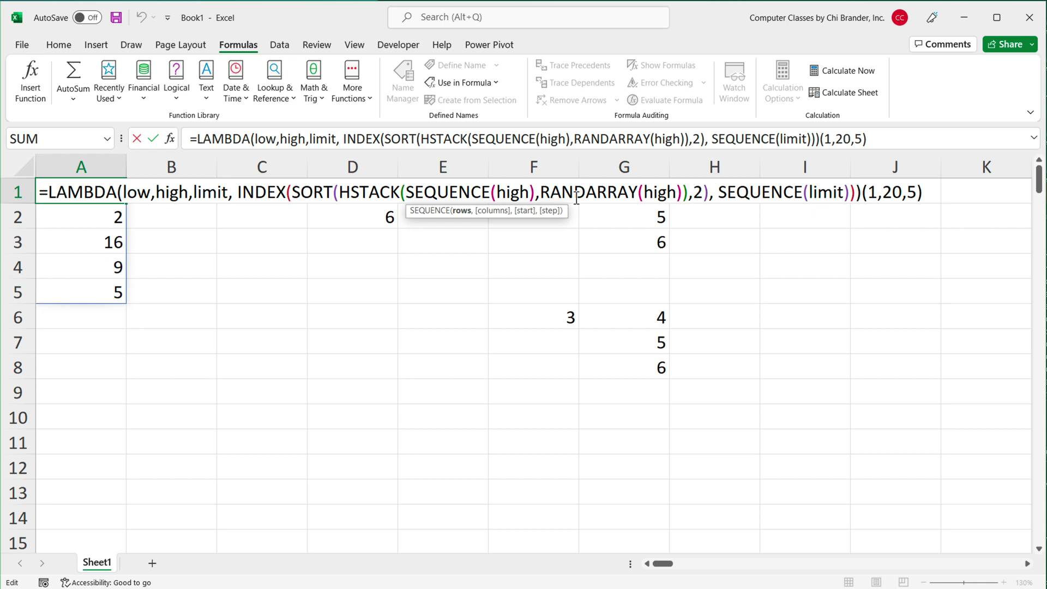
{"action": "type", "text": "-low"}
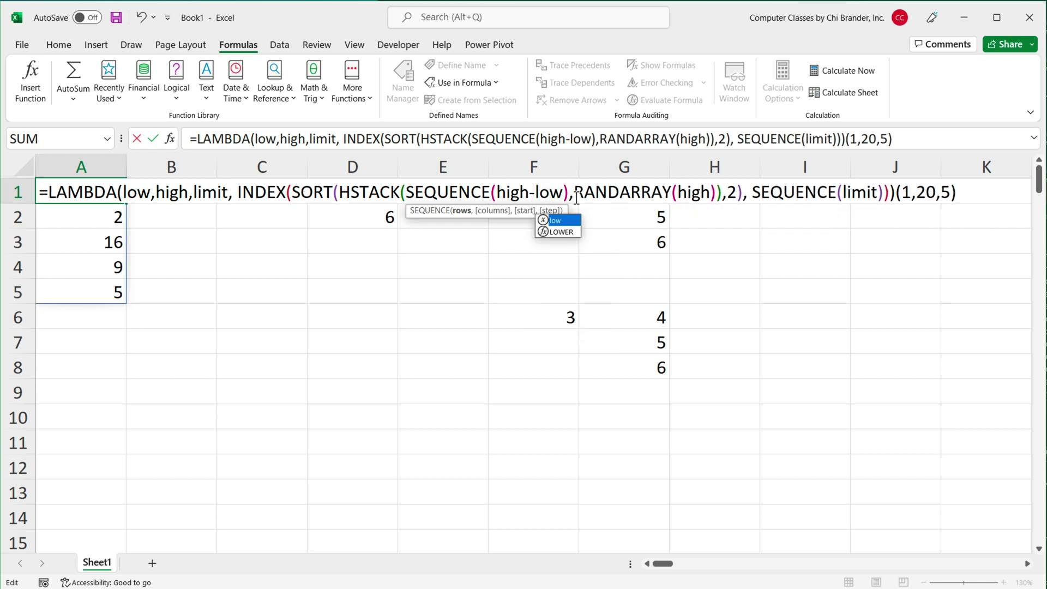
{"action": "type", "text": "+1"}
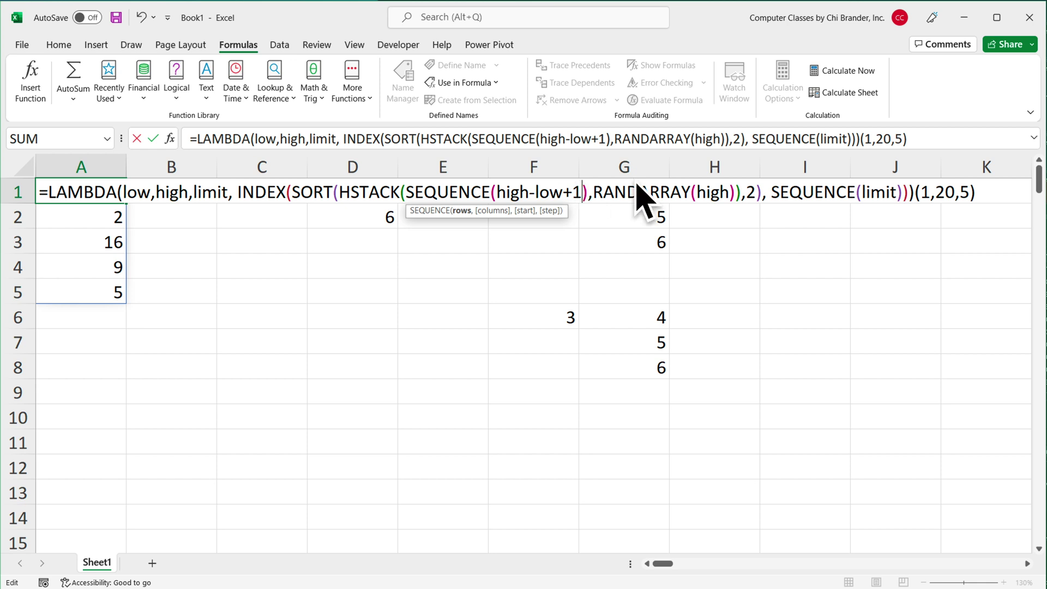
Change the RANDARRAY rows argument in the A1 LAMBDA to high-low+1 and commit the formula
{"action": "left_click", "coordinate": [731, 192]}
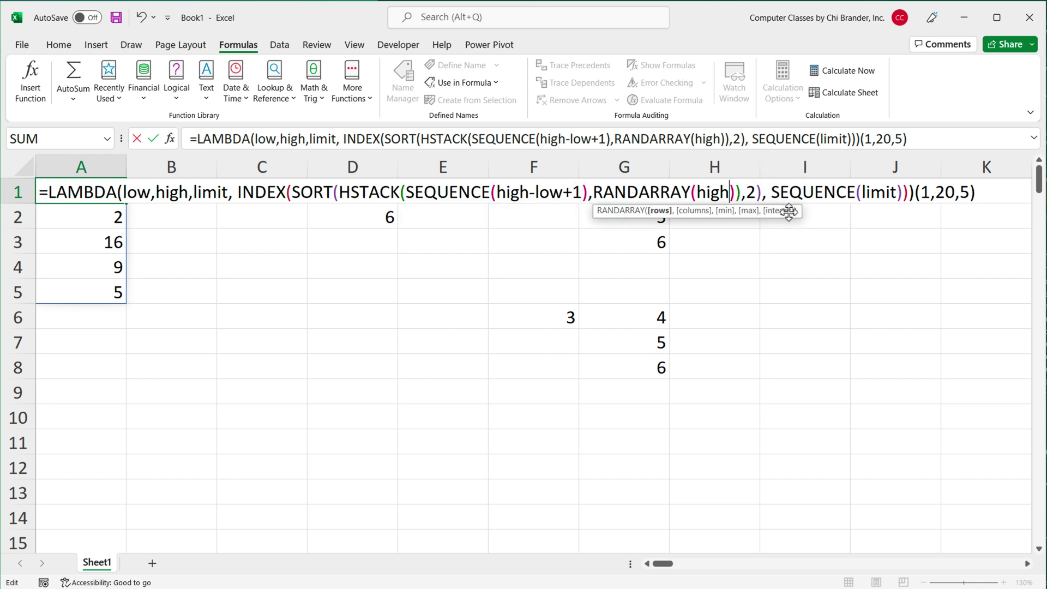
{"action": "type", "text": "+"}
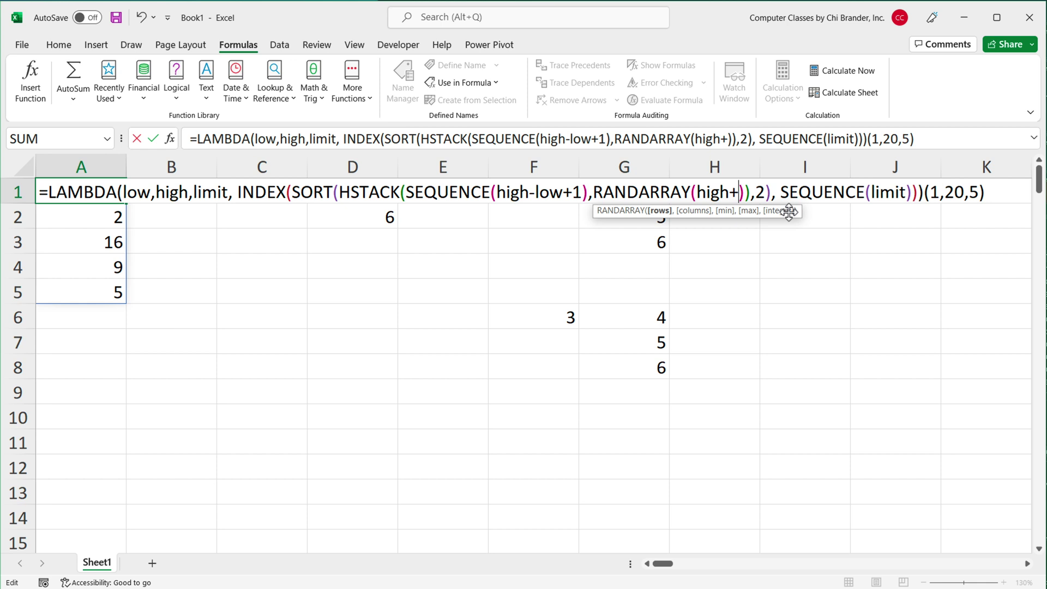
{"action": "key", "text": "BackSpace"}
{"action": "type", "text": "-low+1"}
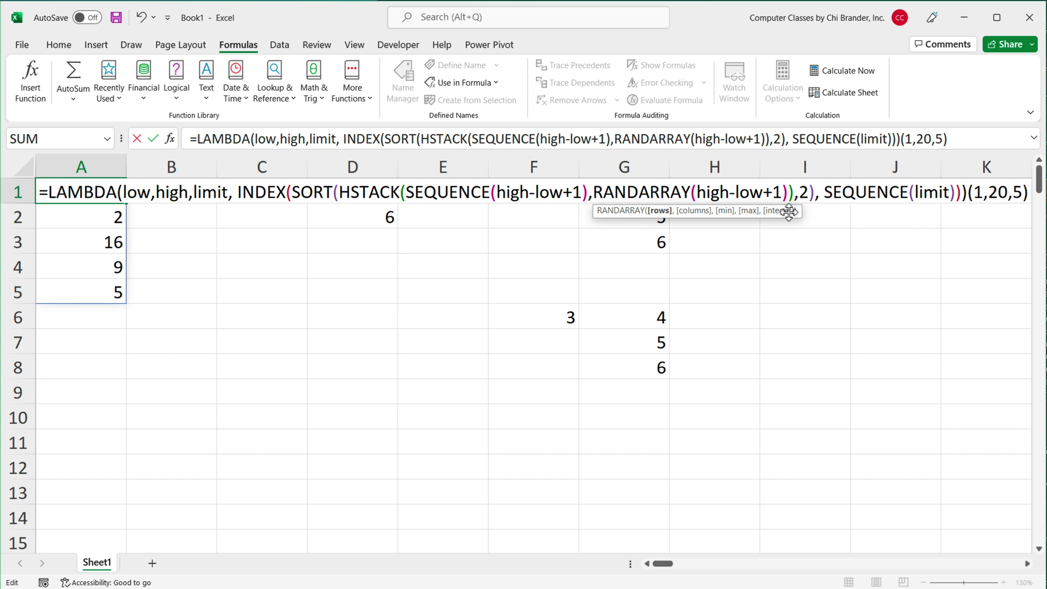
{"action": "key", "text": "Return"}
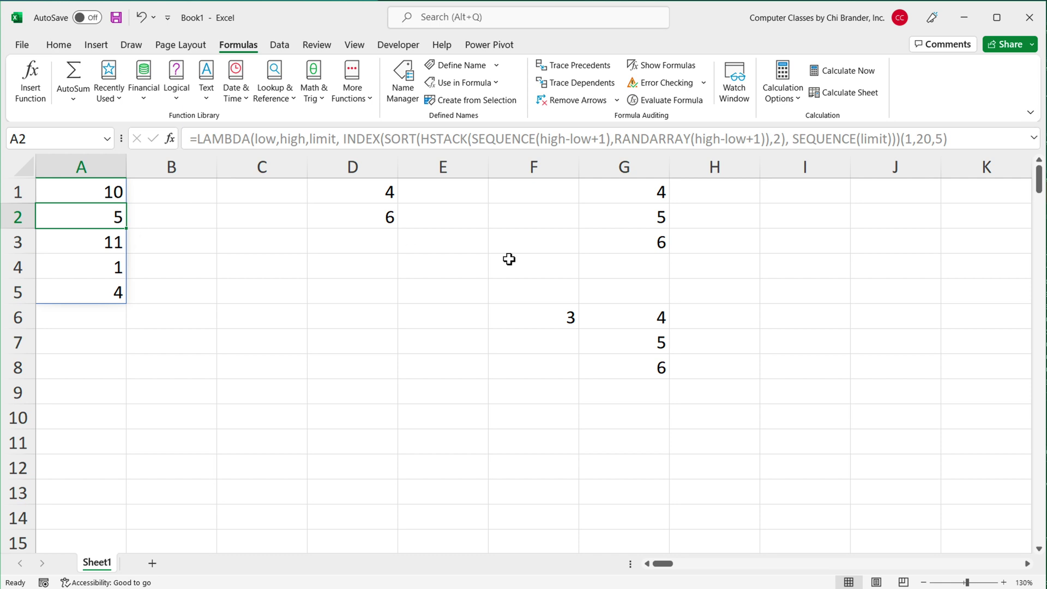
Examine the +D1-1 offset in the G6 SEQUENCE formula without changing it
{"action": "double_click", "coordinate": [651, 322]}
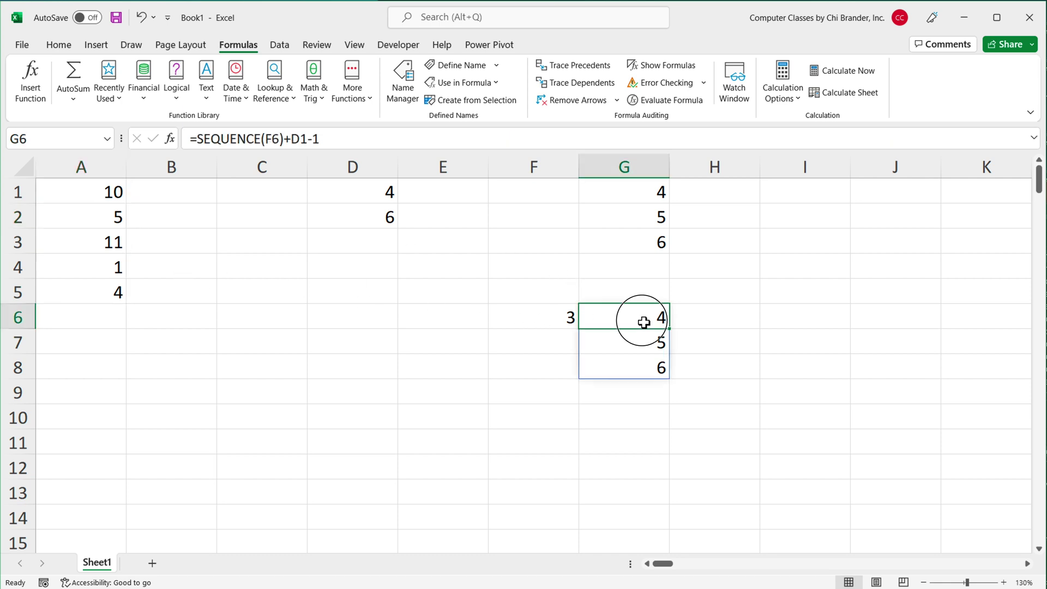
{"action": "left_click", "coordinate": [709, 319]}
{"action": "left_click_drag", "start_coordinate": [709, 319], "coordinate": [786, 318]}
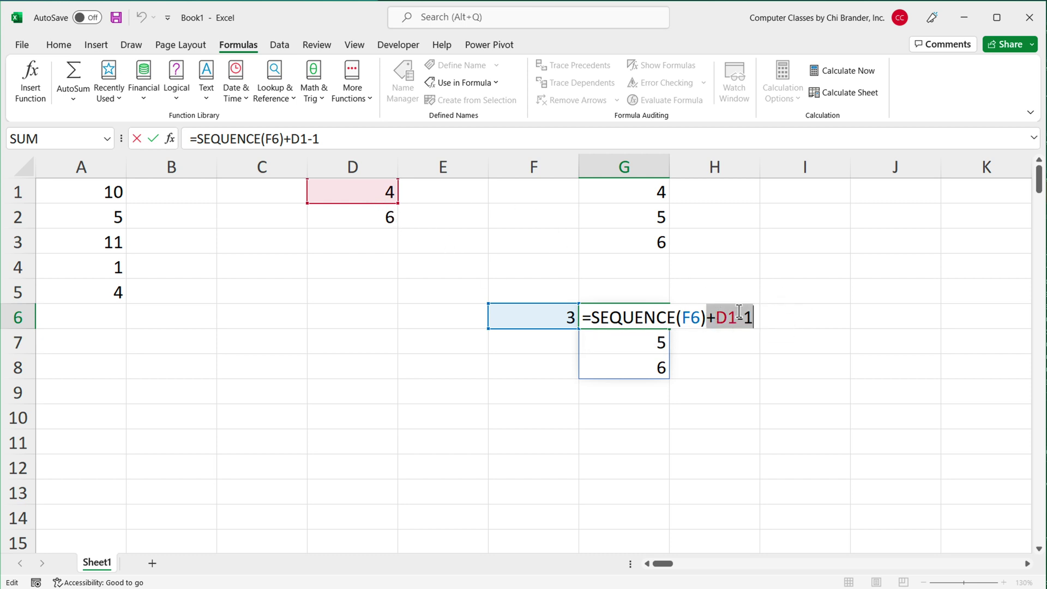
{"action": "key", "text": "Escape"}
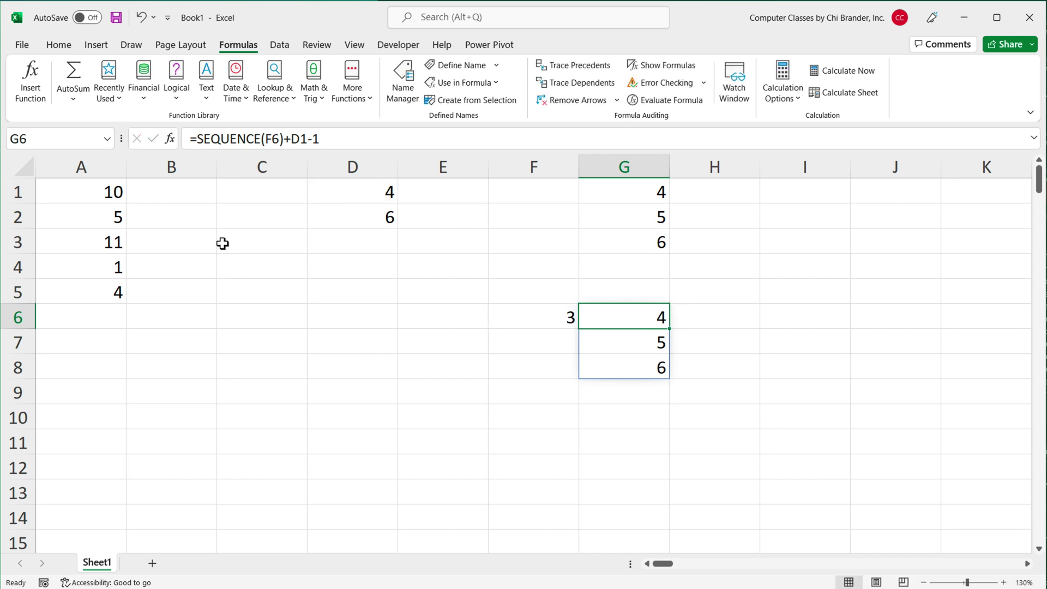
In the A1 LAMBDA formula, add +low-1 right after the INDEX function's closing parenthesis and commit it
{"action": "left_click", "coordinate": [92, 195]}
{"action": "double_click", "coordinate": [91, 195]}
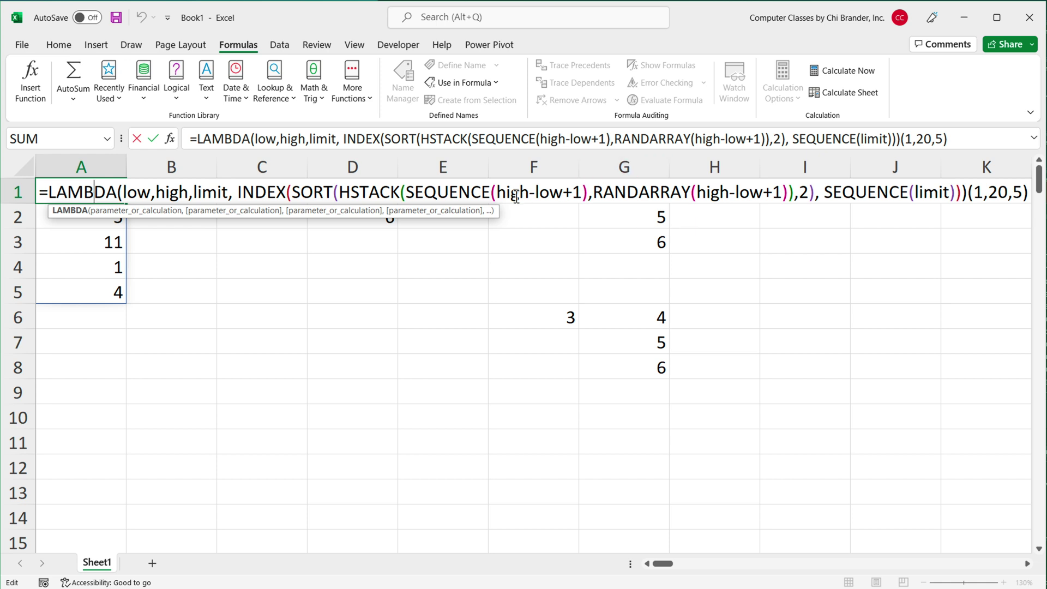
{"action": "left_click_drag", "start_coordinate": [234, 192], "coordinate": [956, 196]}
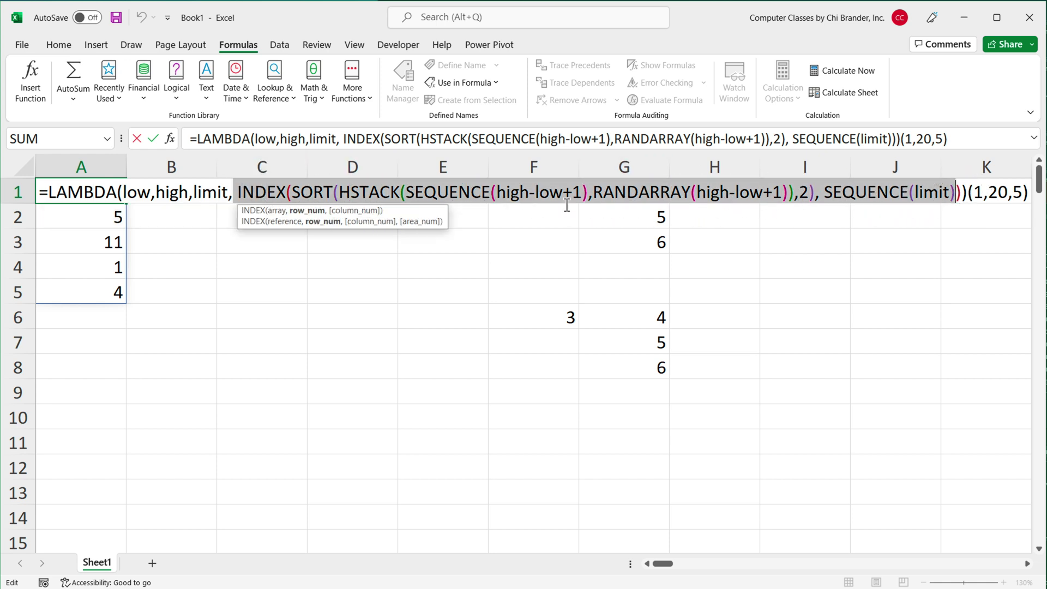
{"action": "left_click", "coordinate": [290, 194]}
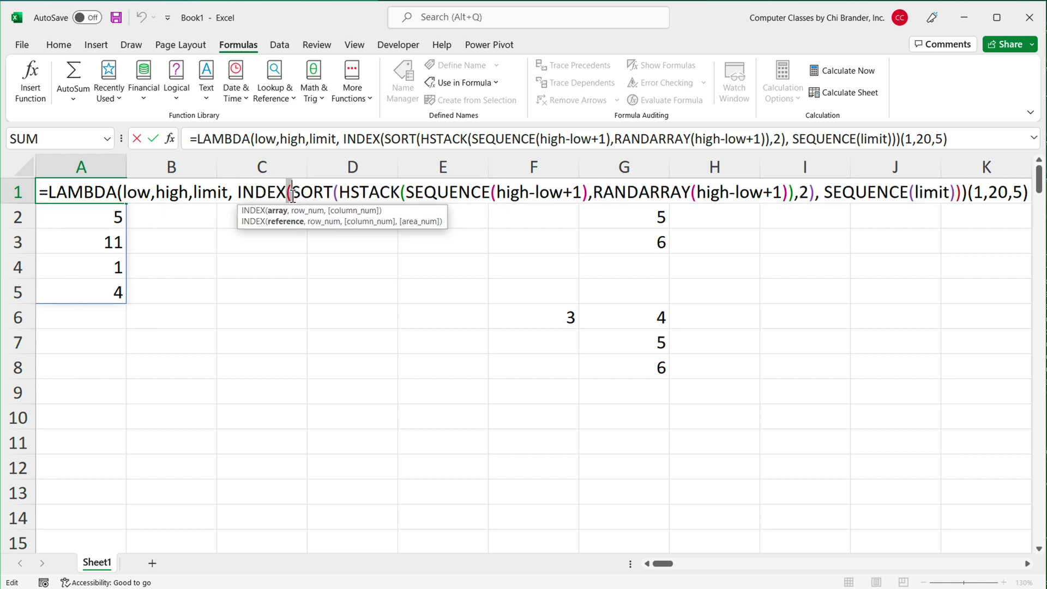
{"action": "left_click", "coordinate": [959, 193]}
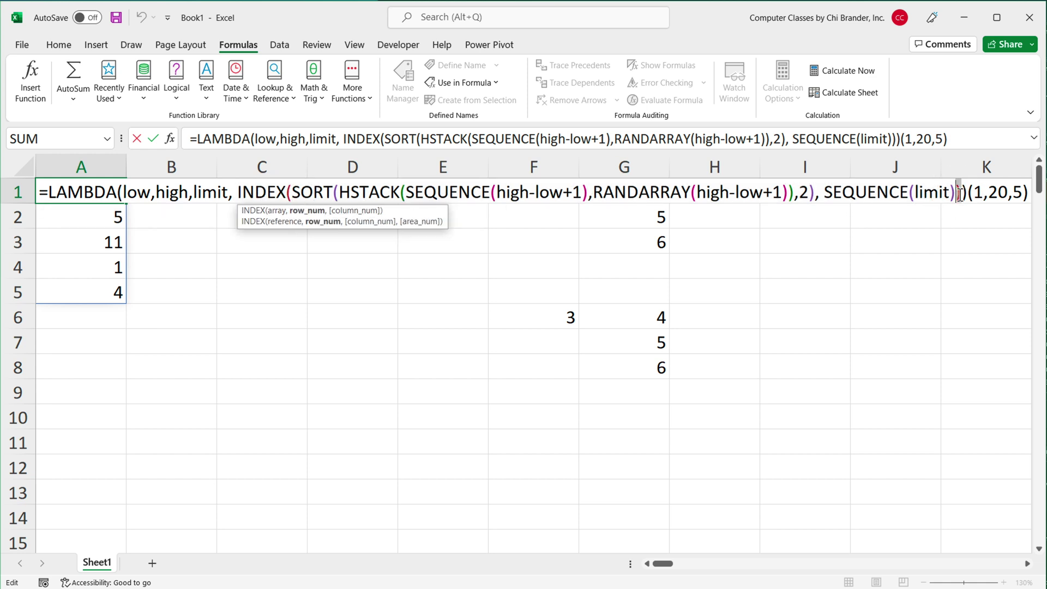
{"action": "type", "text": ")"}
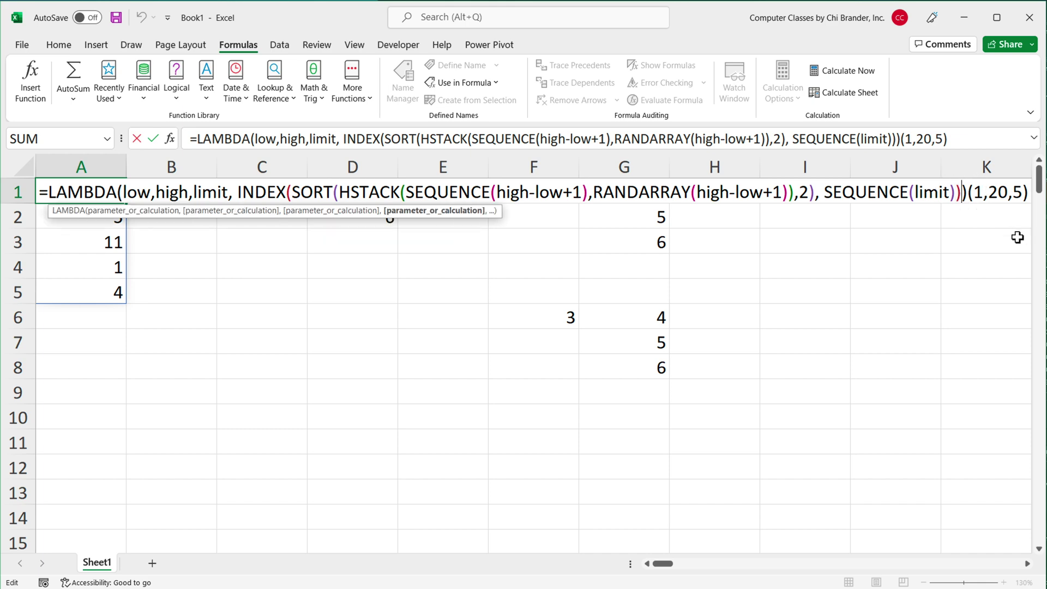
{"action": "type", "text": "+"}
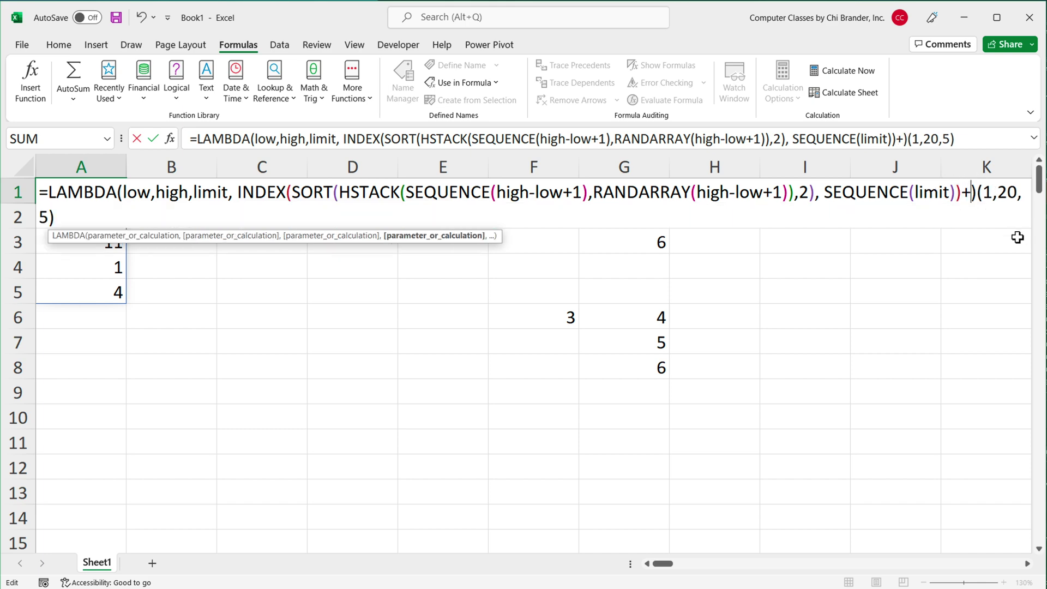
{"action": "type", "text": "low-1"}
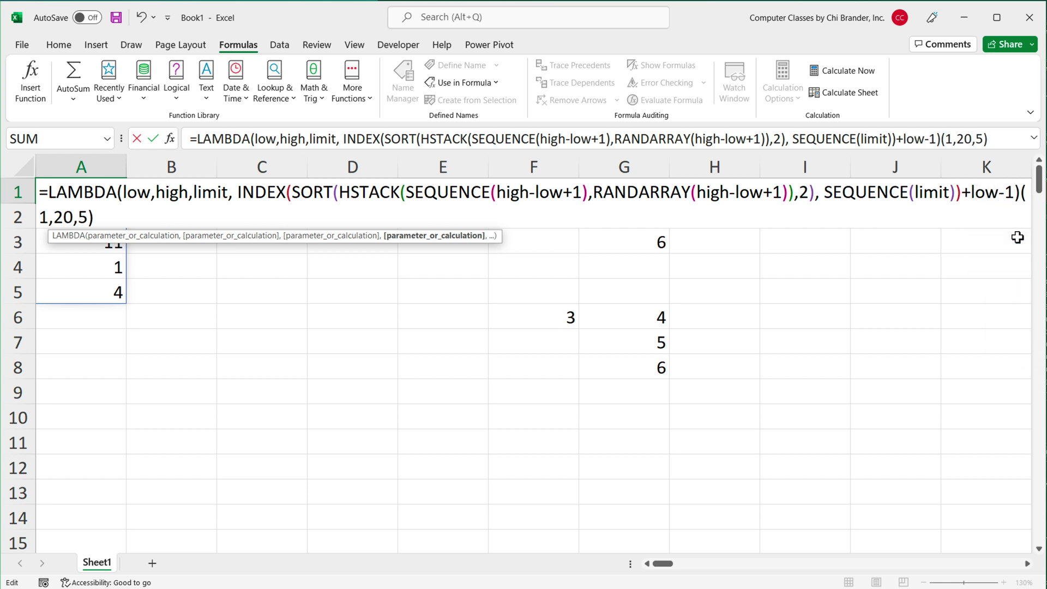
{"action": "key", "text": "Return"}
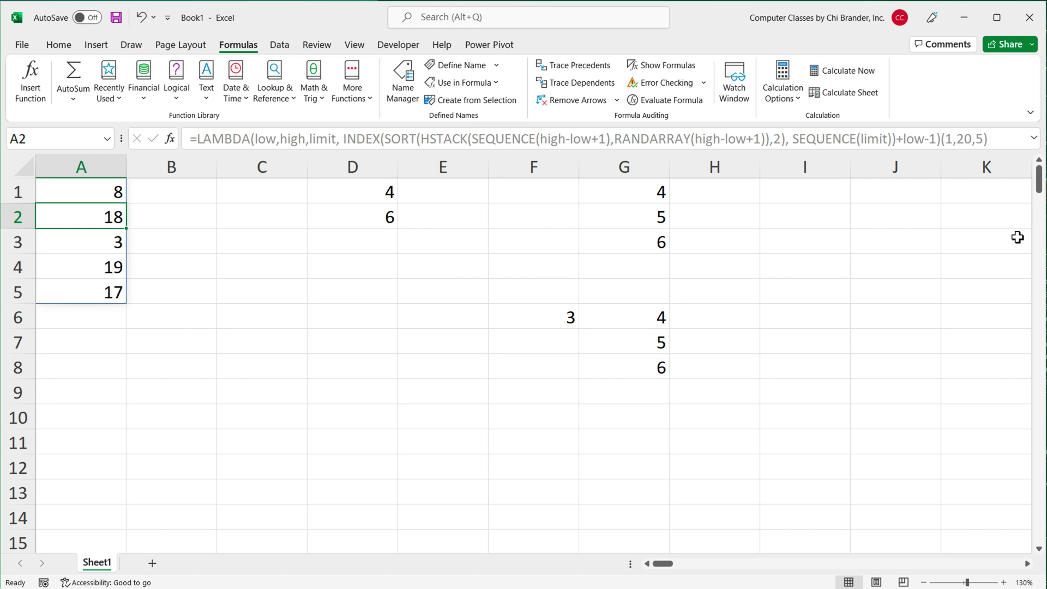
Clear the helper values and formulas from columns D through H
{"action": "scroll", "coordinate": [103, 196], "scroll_direction": "down", "scroll_amount": 1, "text": "ctrl"}
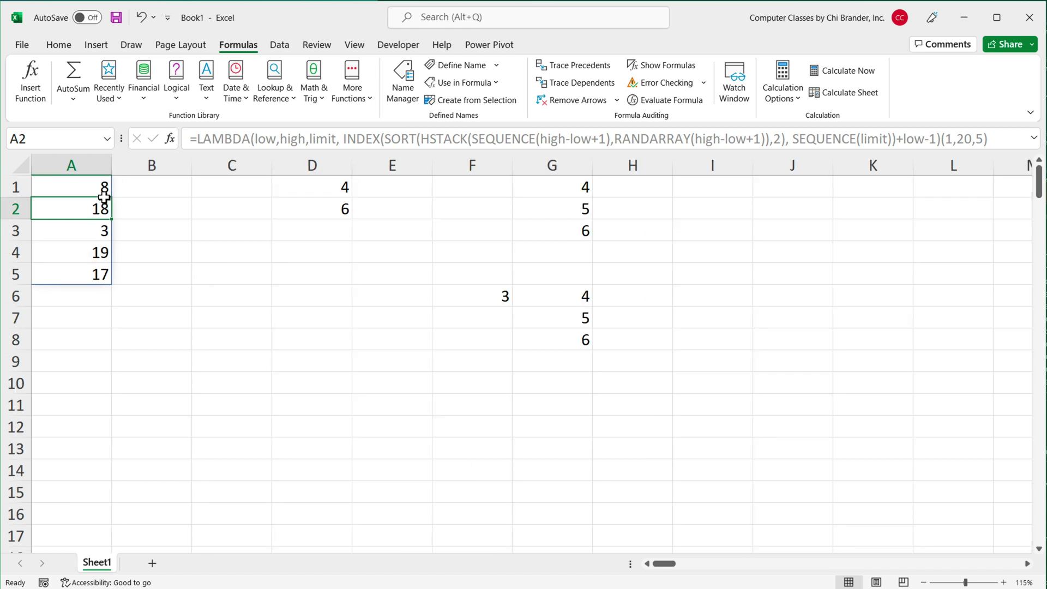
{"action": "scroll", "coordinate": [103, 197], "scroll_direction": "down", "scroll_amount": 1, "text": "ctrl"}
{"action": "left_click_drag", "start_coordinate": [271, 162], "coordinate": [561, 171]}
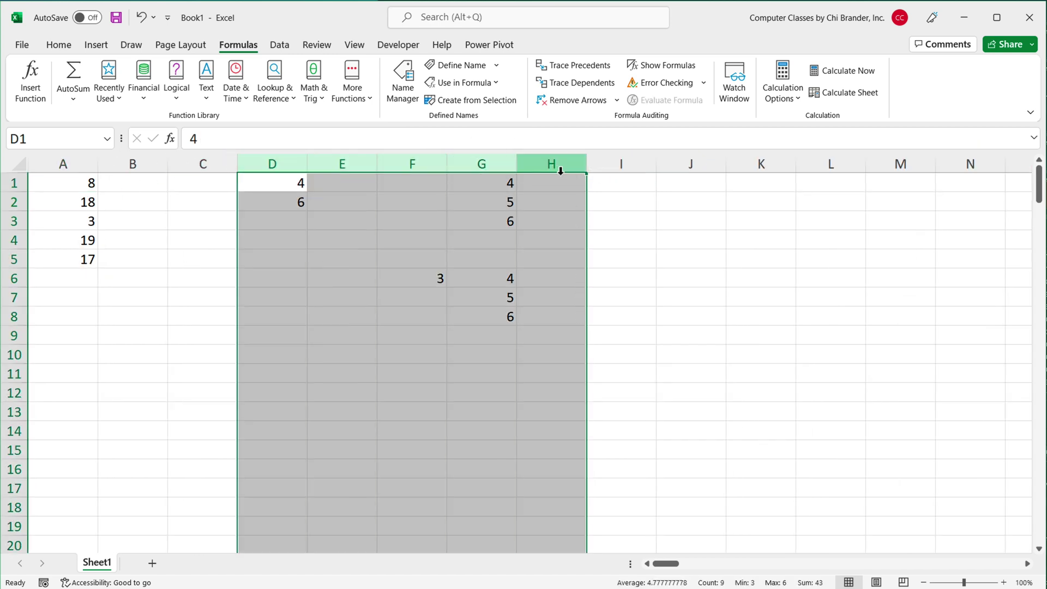
{"action": "key", "text": "Delete"}
Set the low argument in the A1 LAMBDA's test call to 11 and commit the formula
{"action": "left_click", "coordinate": [79, 184]}
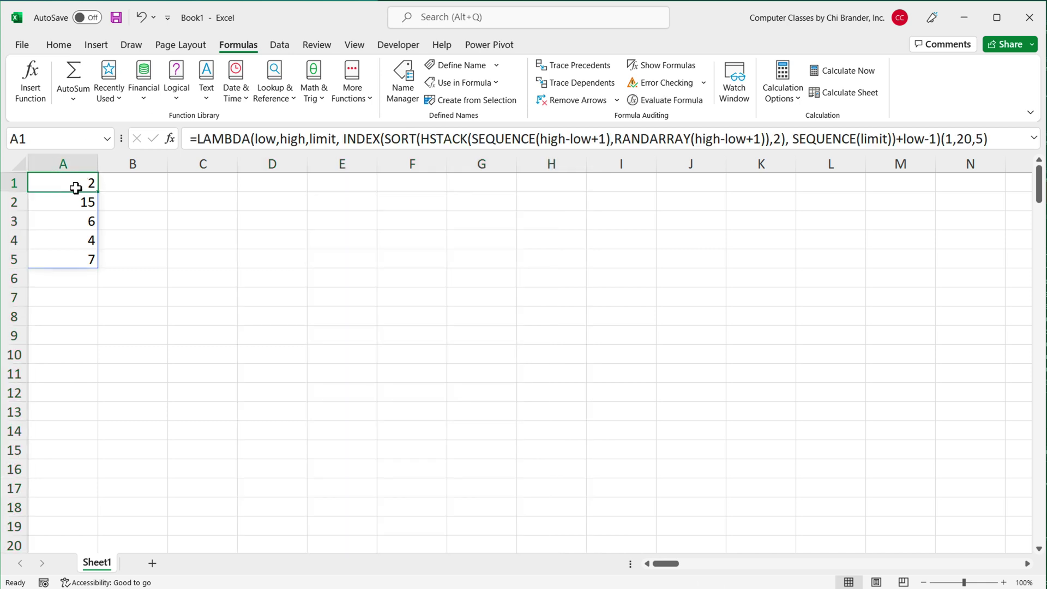
{"action": "double_click", "coordinate": [76, 188]}
{"action": "left_click", "coordinate": [798, 193]}
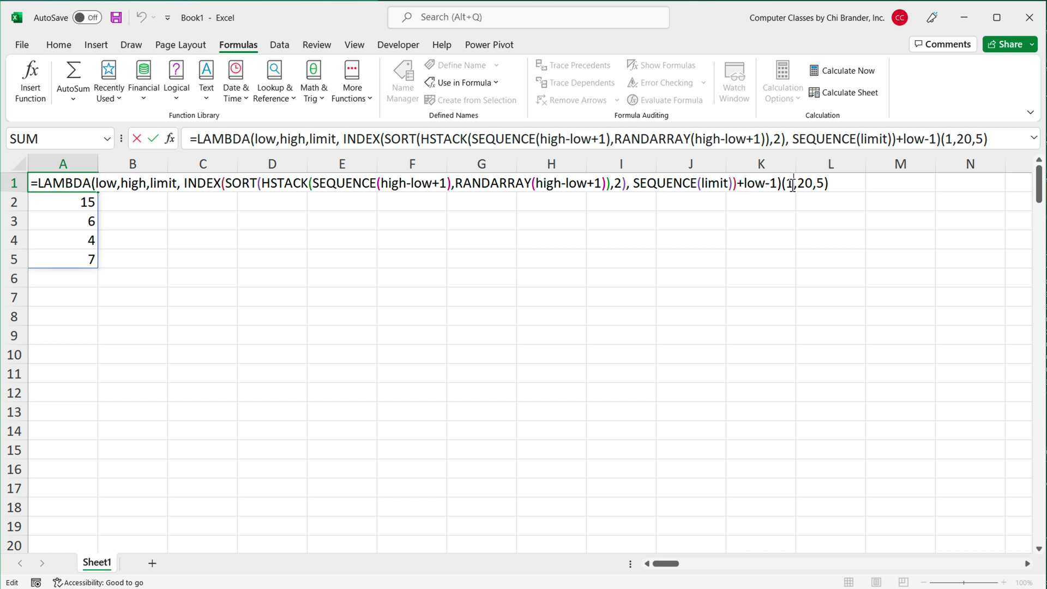
{"action": "left_click", "coordinate": [808, 189]}
{"action": "double_click", "coordinate": [790, 183]}
{"action": "type", "text": "11"}
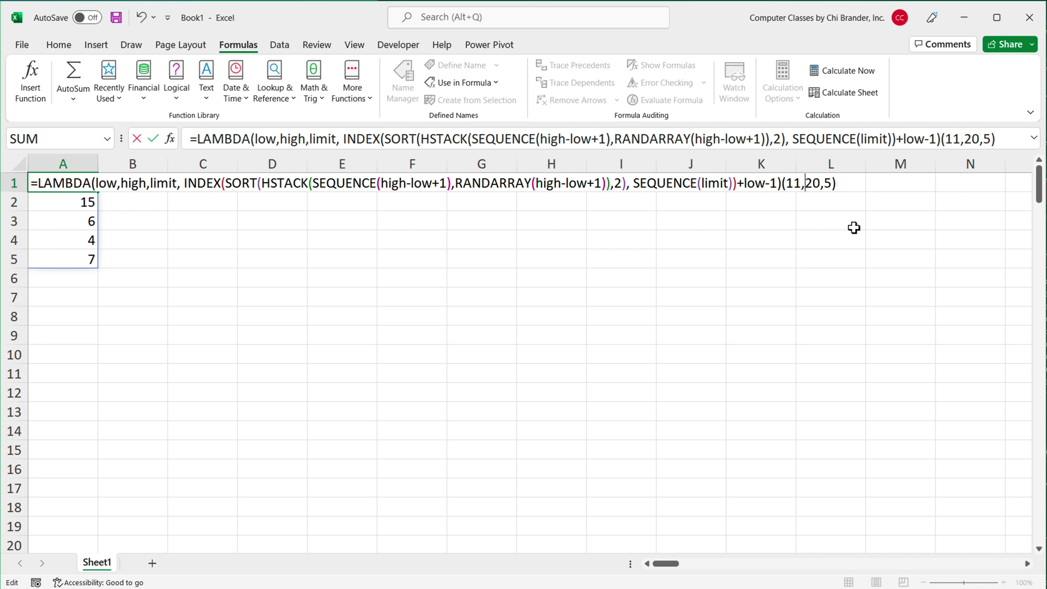
{"action": "key", "text": "Return"}
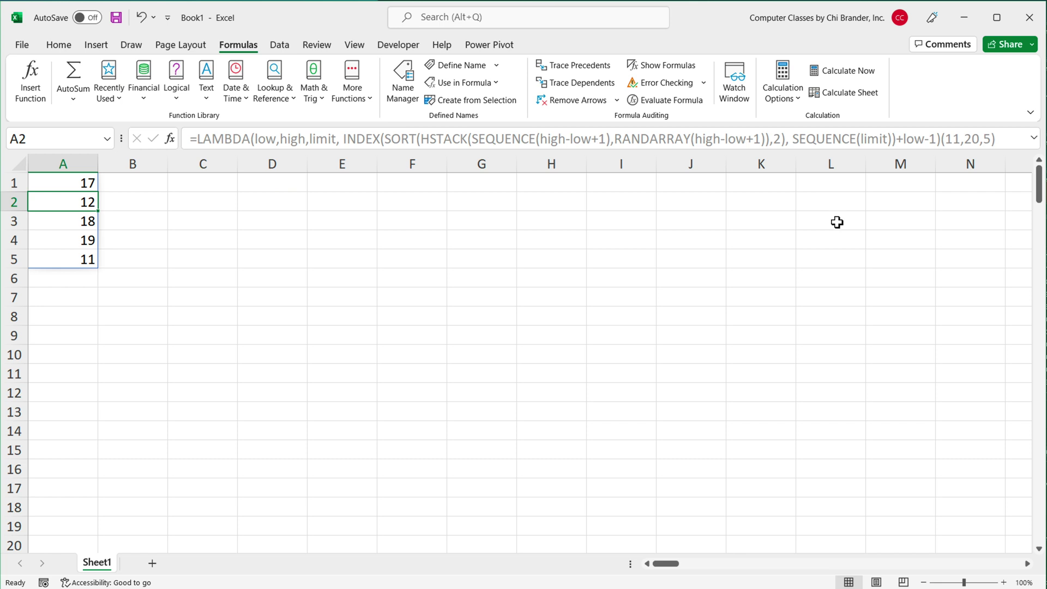
Enter the filler texts er, rt, yt, rt, er and we in D3:D8 to make the random numbers recalculate
{"action": "left_click", "coordinate": [86, 259]}
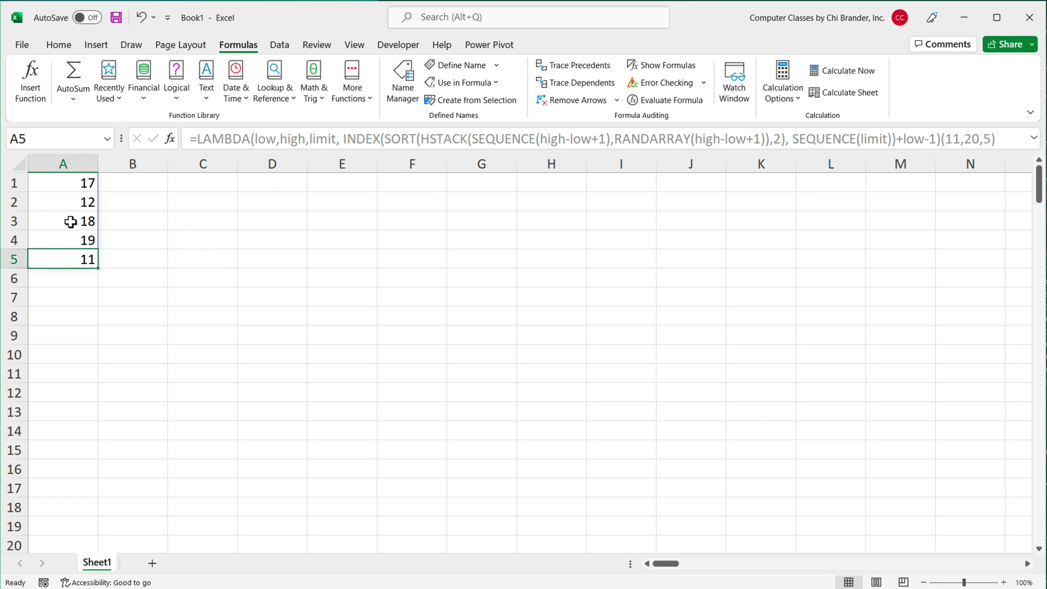
{"action": "left_click", "coordinate": [273, 223]}
{"action": "type", "text": "er"}
{"action": "key", "text": "Return"}
{"action": "type", "text": "rt"}
{"action": "key", "text": "Return"}
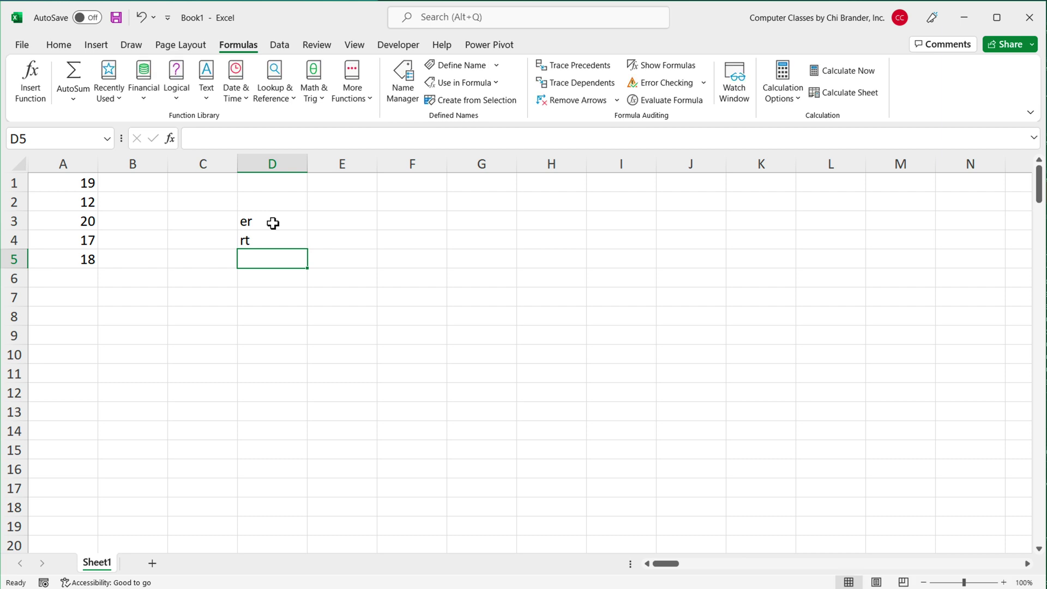
{"action": "type", "text": "yt"}
{"action": "key", "text": "Return"}
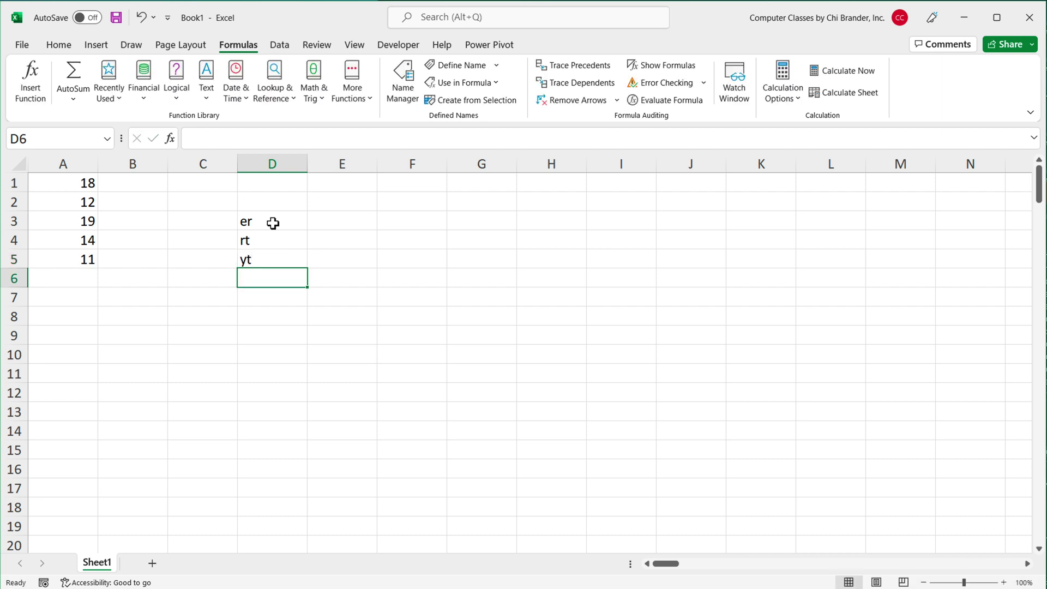
{"action": "type", "text": "rt"}
{"action": "key", "text": "Return"}
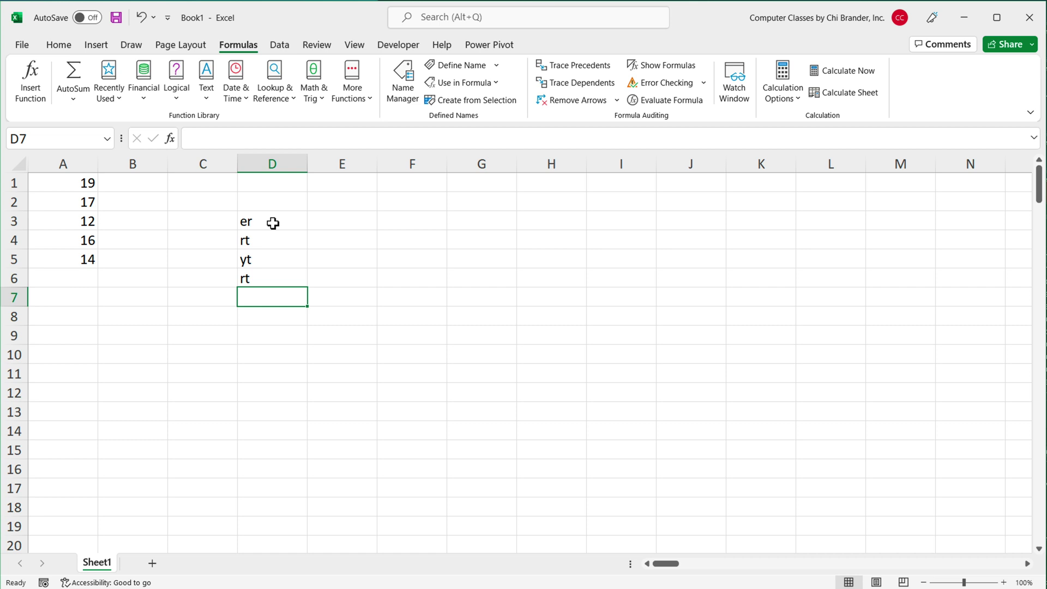
{"action": "type", "text": "er"}
{"action": "key", "text": "Return"}
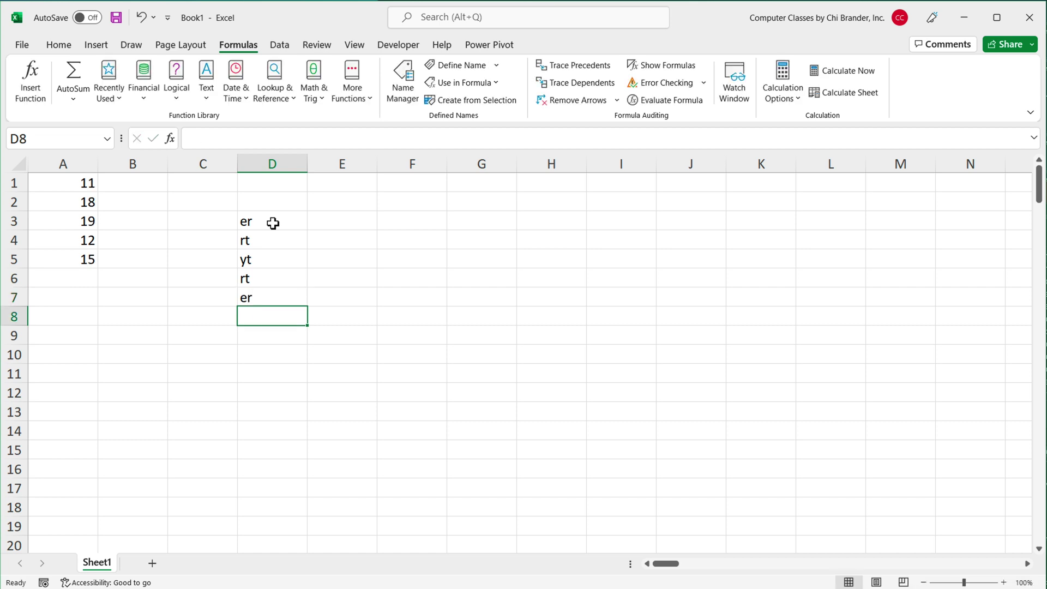
{"action": "type", "text": "we"}
{"action": "key", "text": "Return"}
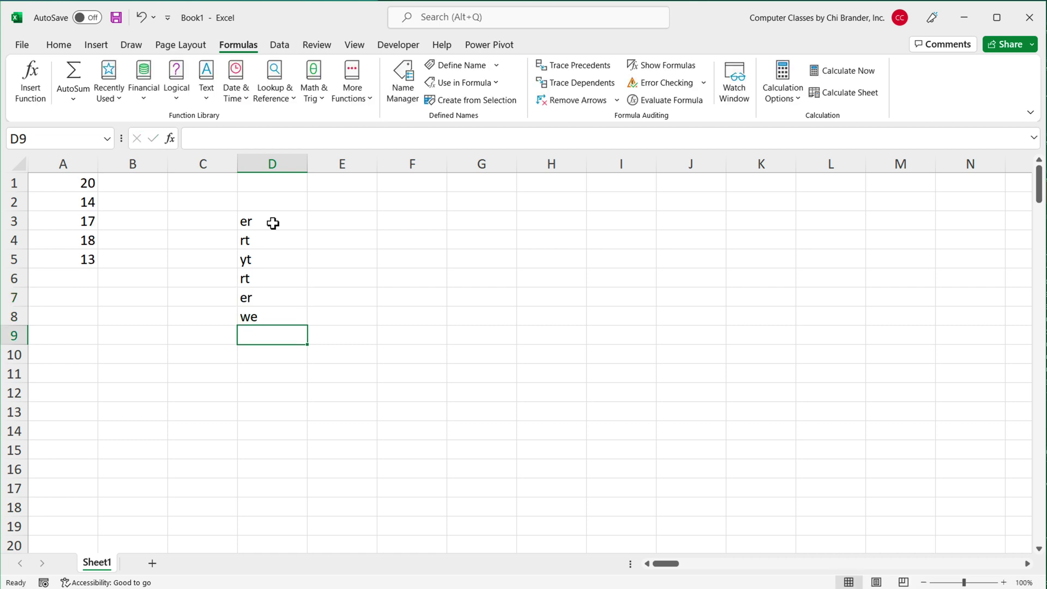
Change the A1 LAMBDA's test arguments to low 5, high 25 and limit 10, and commit the formula
{"action": "double_click", "coordinate": [83, 184]}
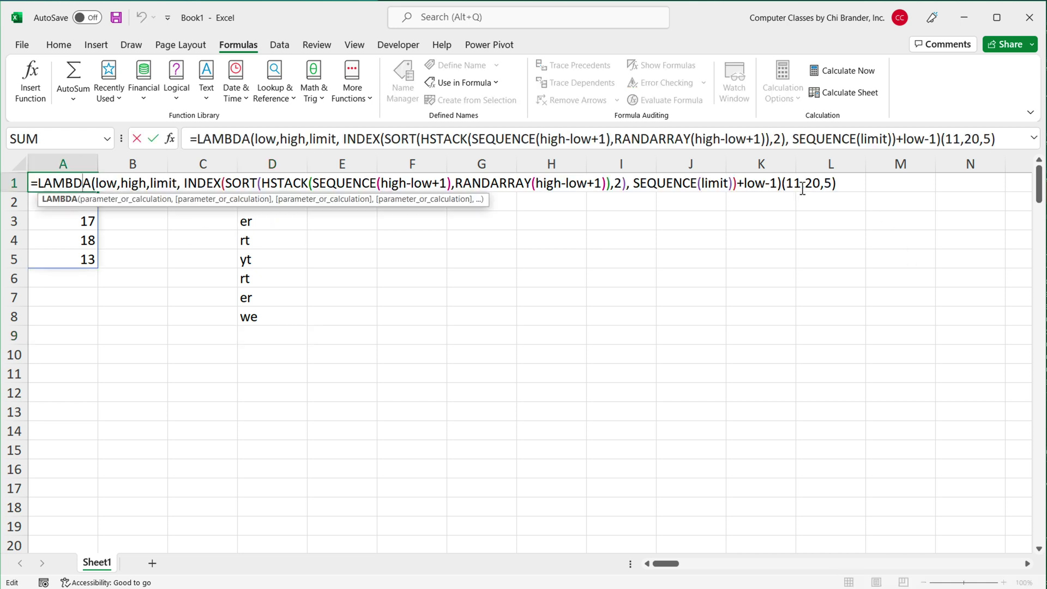
{"action": "double_click", "coordinate": [796, 186]}
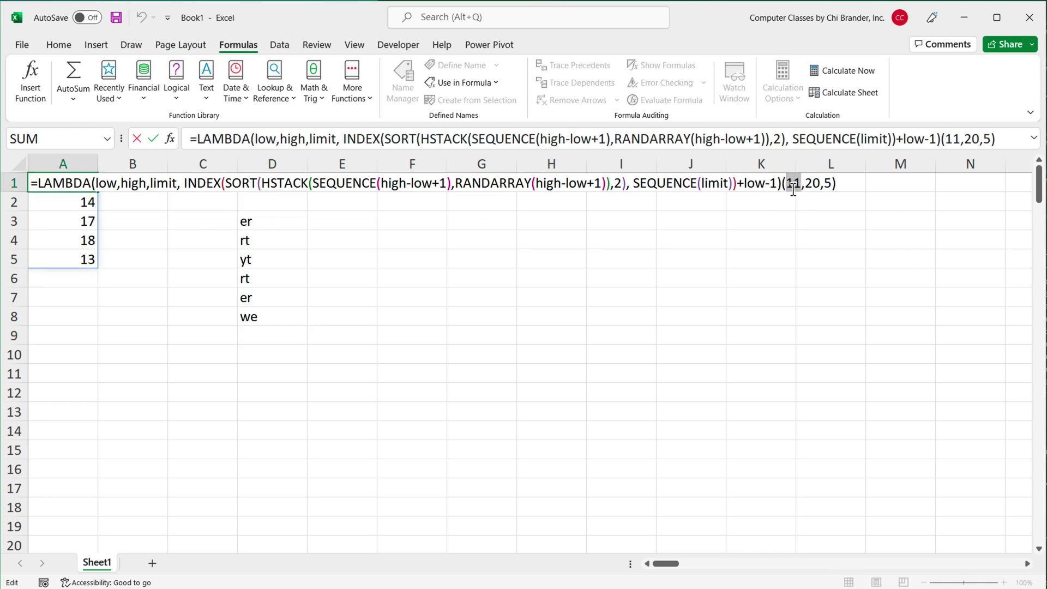
{"action": "type", "text": "5"}
{"action": "left_click", "coordinate": [807, 186]}
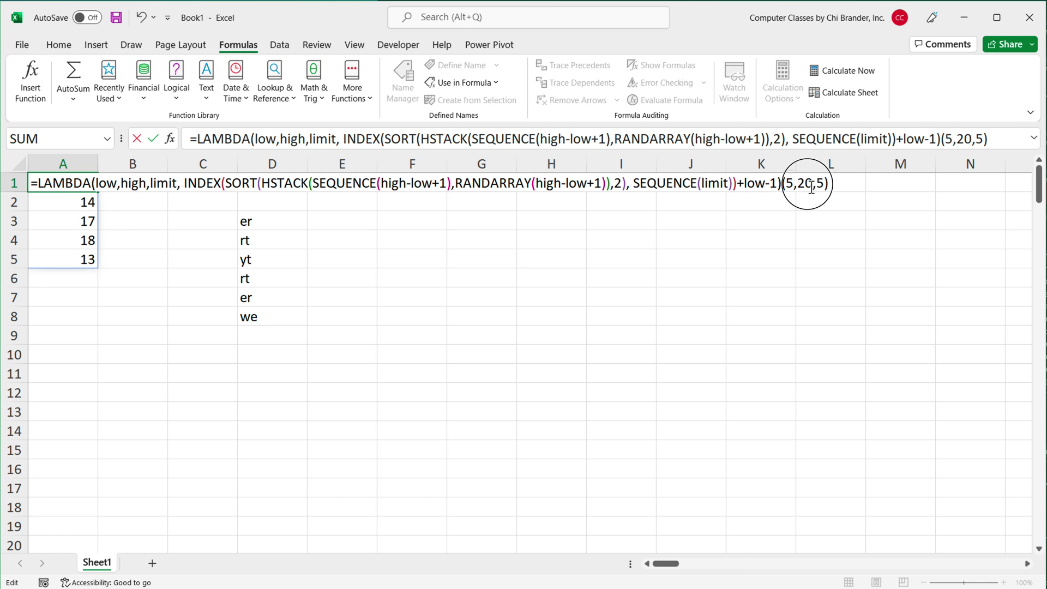
{"action": "type", "text": "5"}
{"action": "double_click", "coordinate": [821, 184]}
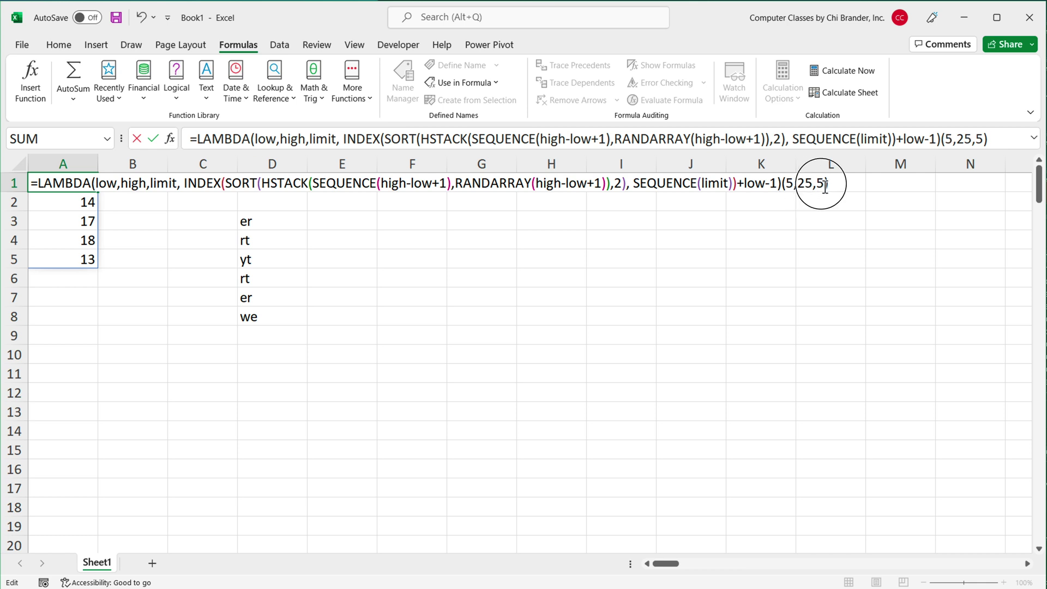
{"action": "type", "text": "10"}
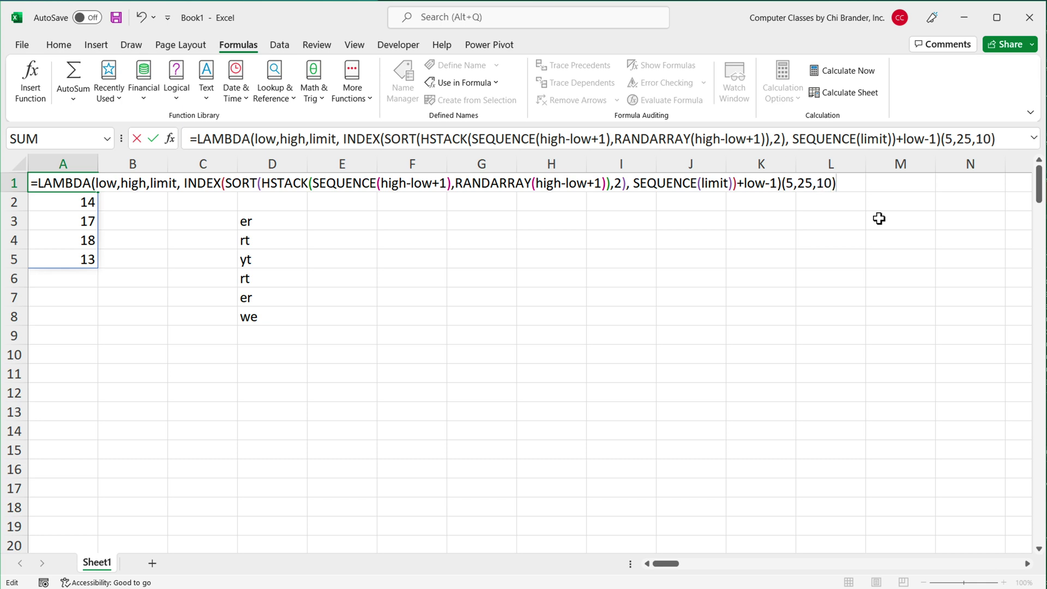
{"action": "key", "text": "Return"}
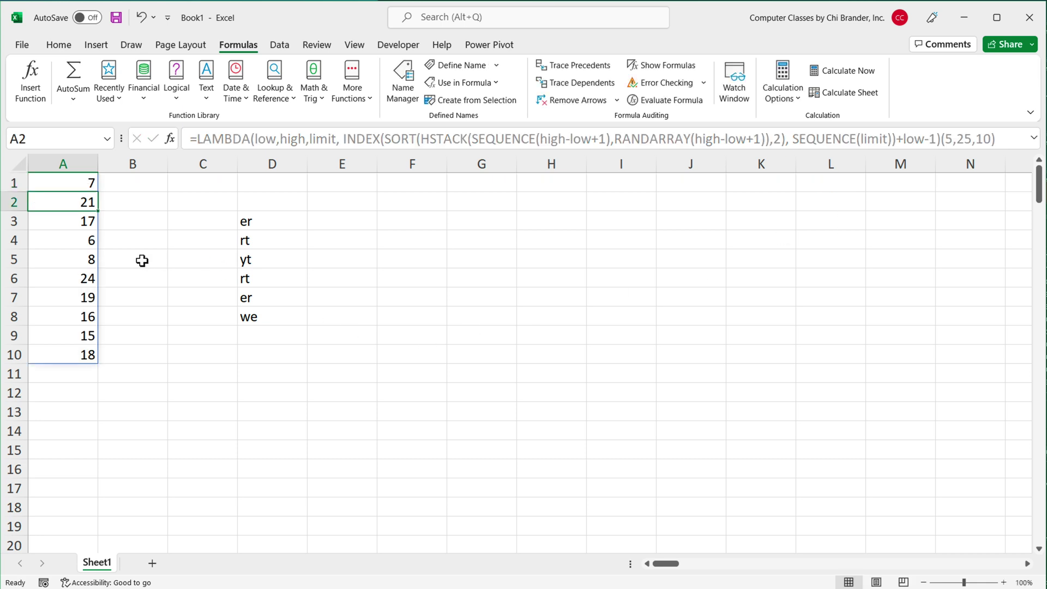
Check the spilled numbers in A1:A10, and force recalculations by entering r in E4, wer in E6, and er in E8 and E9
{"action": "left_click_drag", "start_coordinate": [80, 182], "coordinate": [76, 355]}
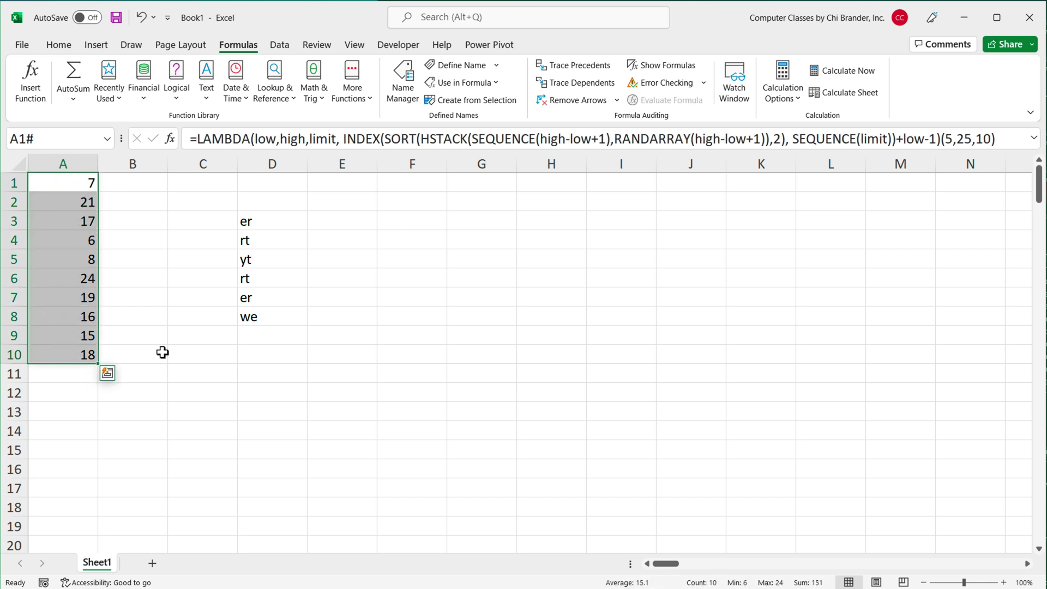
{"action": "left_click", "coordinate": [320, 243]}
{"action": "type", "text": "r"}
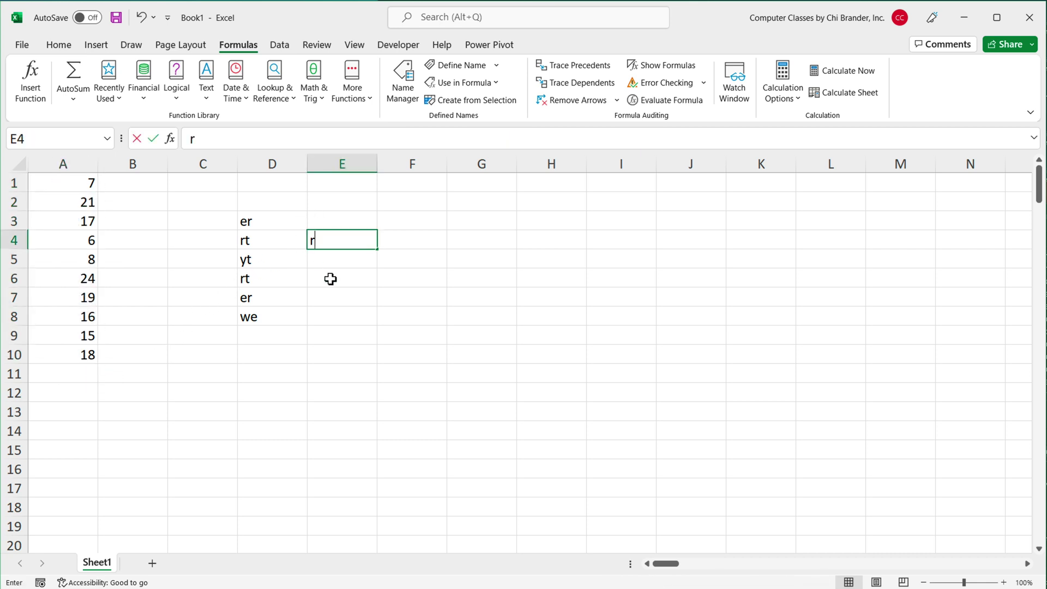
{"action": "left_click", "coordinate": [332, 278]}
{"action": "type", "text": "wer"}
{"action": "left_click", "coordinate": [340, 309]}
{"action": "type", "text": "er"}
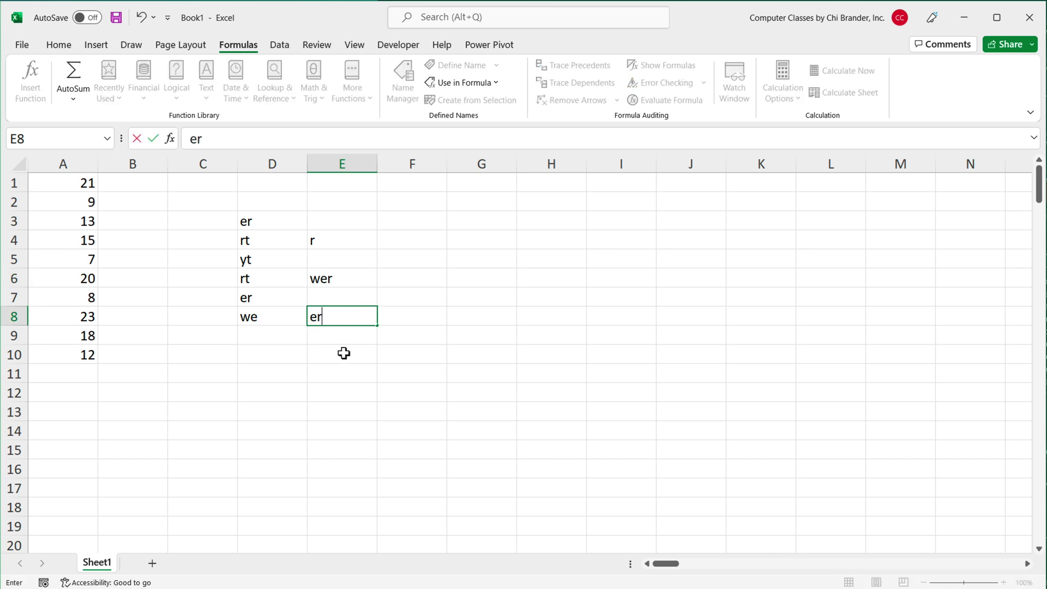
{"action": "left_click", "coordinate": [342, 339]}
{"action": "type", "text": "er"}
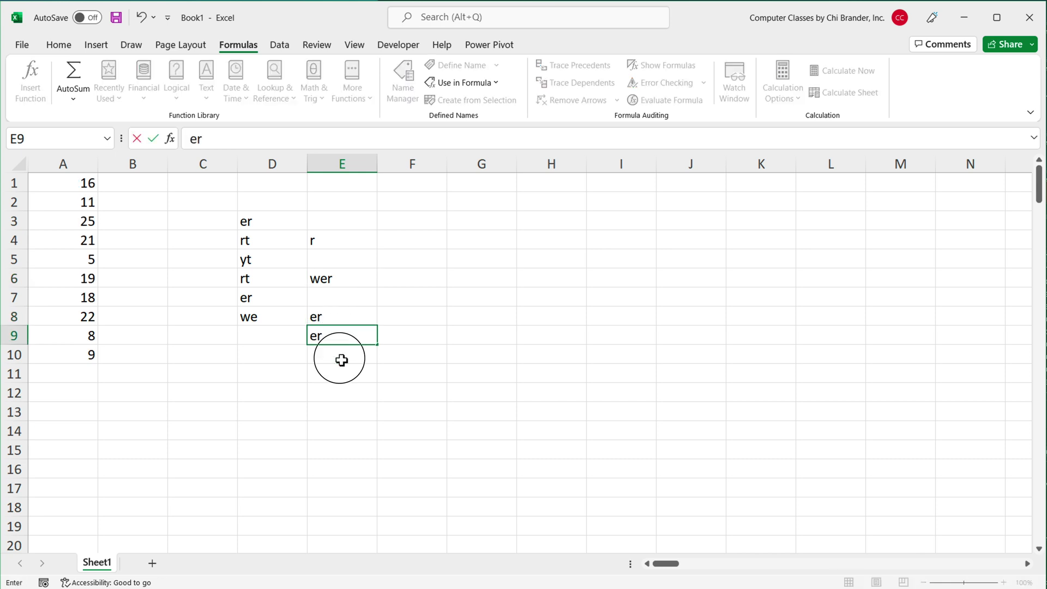
{"action": "left_click", "coordinate": [342, 361]}
Recommit the A1 LAMBDA formula with its existing test arguments, and clear the filler texts from D3:F9
{"action": "left_click", "coordinate": [73, 181]}
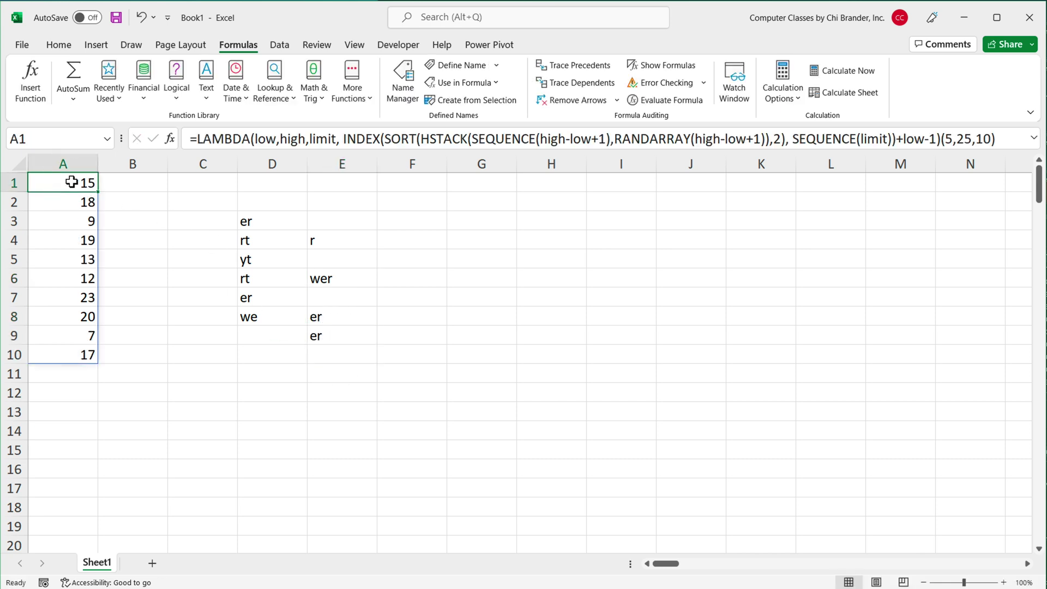
{"action": "double_click", "coordinate": [72, 182]}
{"action": "left_click", "coordinate": [797, 182]}
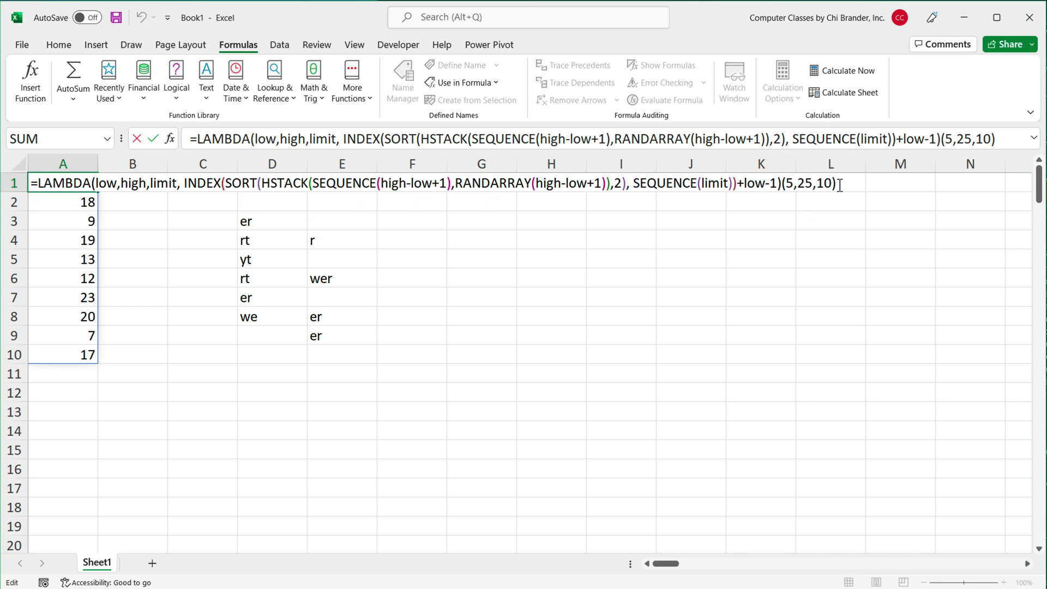
{"action": "double_click", "coordinate": [823, 184]}
{"action": "key", "text": "Return"}
{"action": "left_click_drag", "start_coordinate": [248, 223], "coordinate": [385, 335]}
{"action": "key", "text": "Delete"}
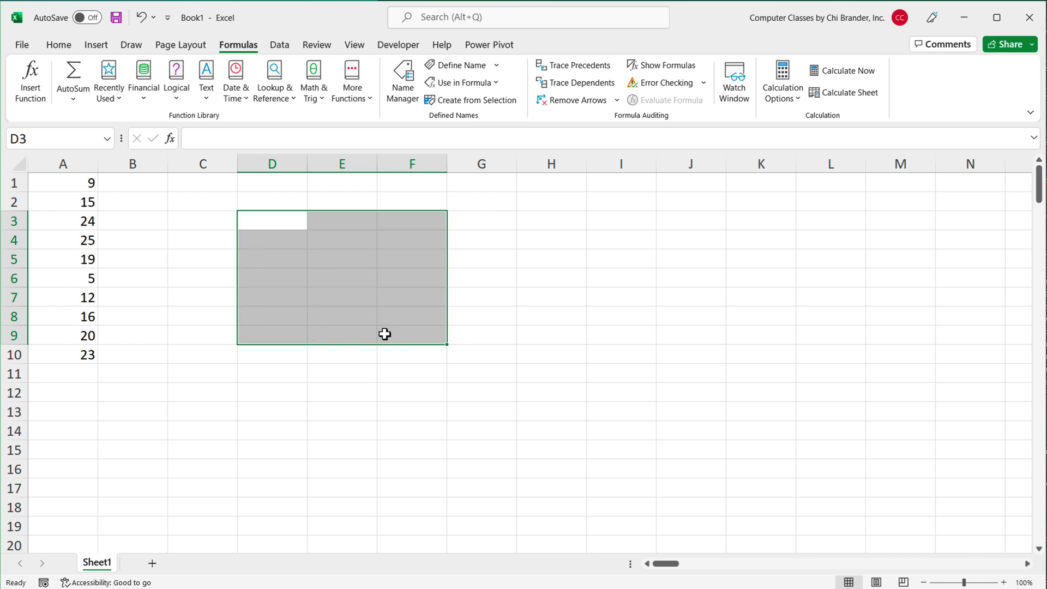
Copy the LAMBDA definition from the A1 formula without its (5,25,10) test call, leaving the cell's formula as it is
{"action": "double_click", "coordinate": [66, 186]}
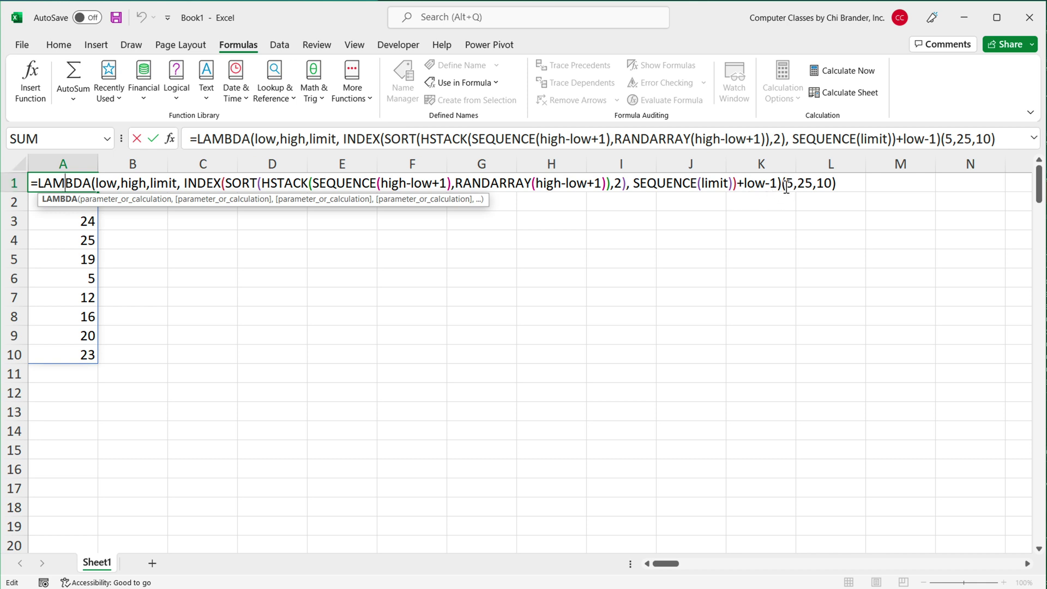
{"action": "left_click_drag", "start_coordinate": [784, 185], "coordinate": [846, 184]}
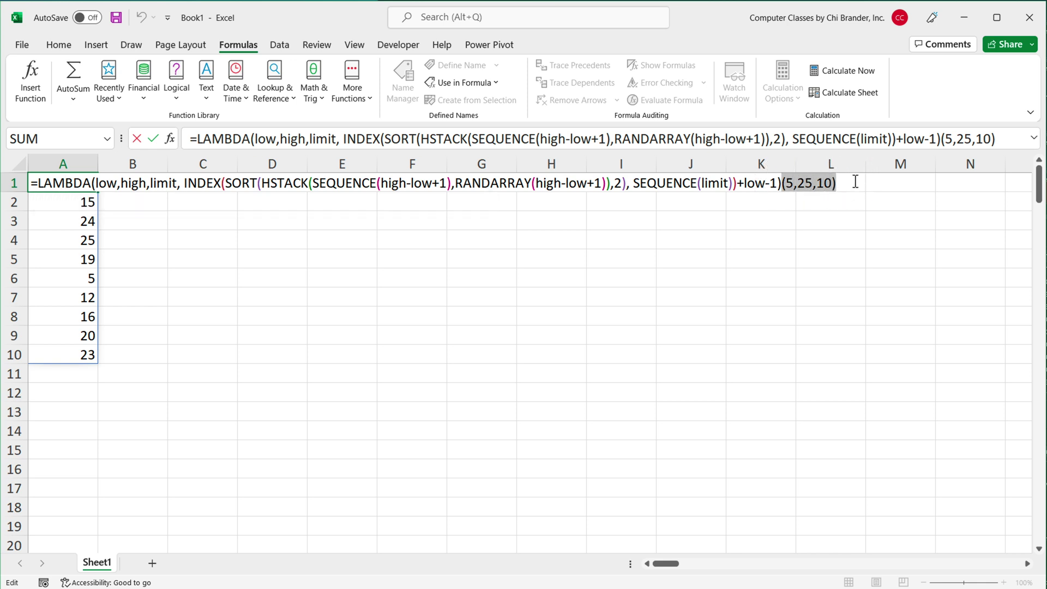
{"action": "left_click", "coordinate": [787, 188]}
{"action": "left_click_drag", "start_coordinate": [787, 188], "coordinate": [41, 185]}
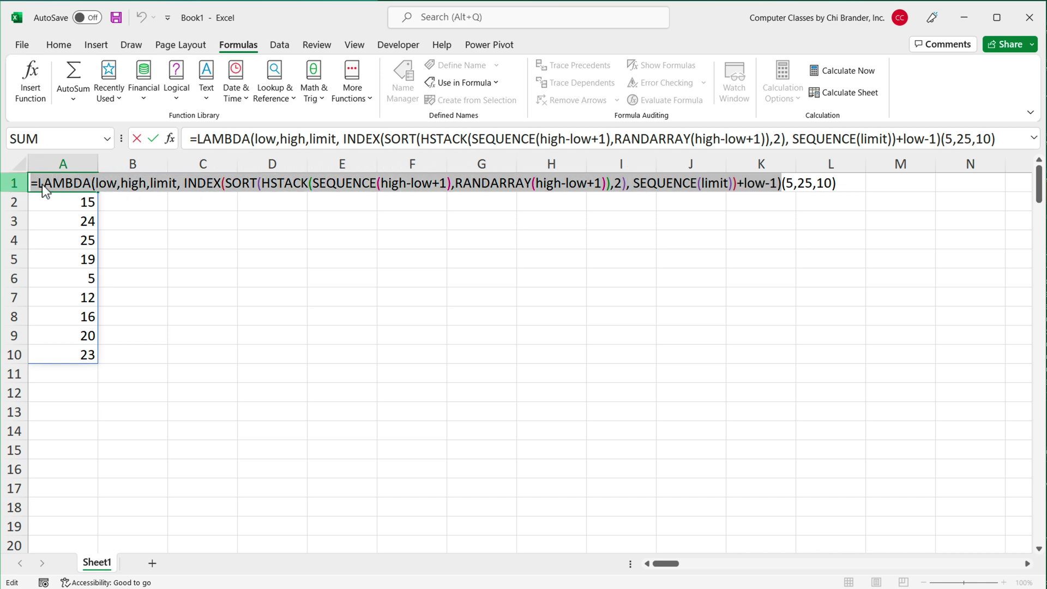
{"action": "right_click", "coordinate": [118, 183]}
{"action": "left_click", "coordinate": [145, 206]}
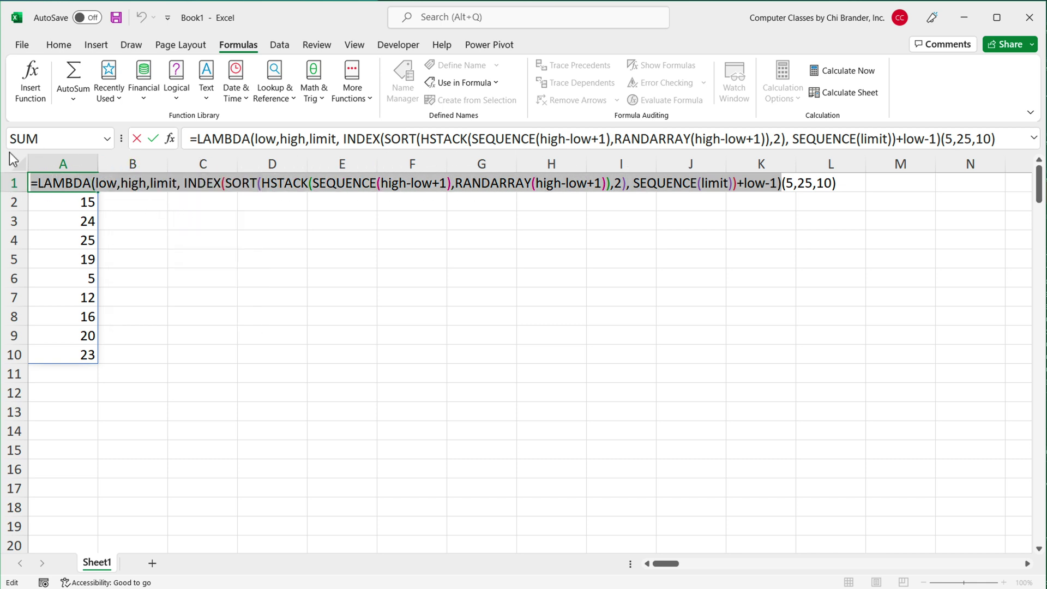
{"action": "key", "text": "Escape"}
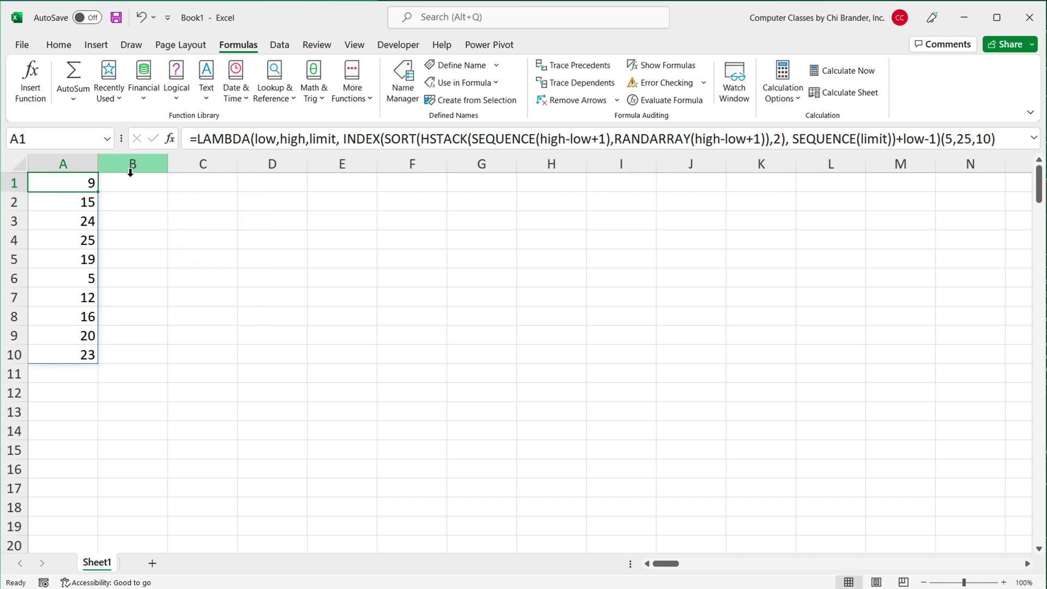
Delete the existing defined name RANDUNIQUE from the workbook
{"action": "left_click", "coordinate": [313, 189]}
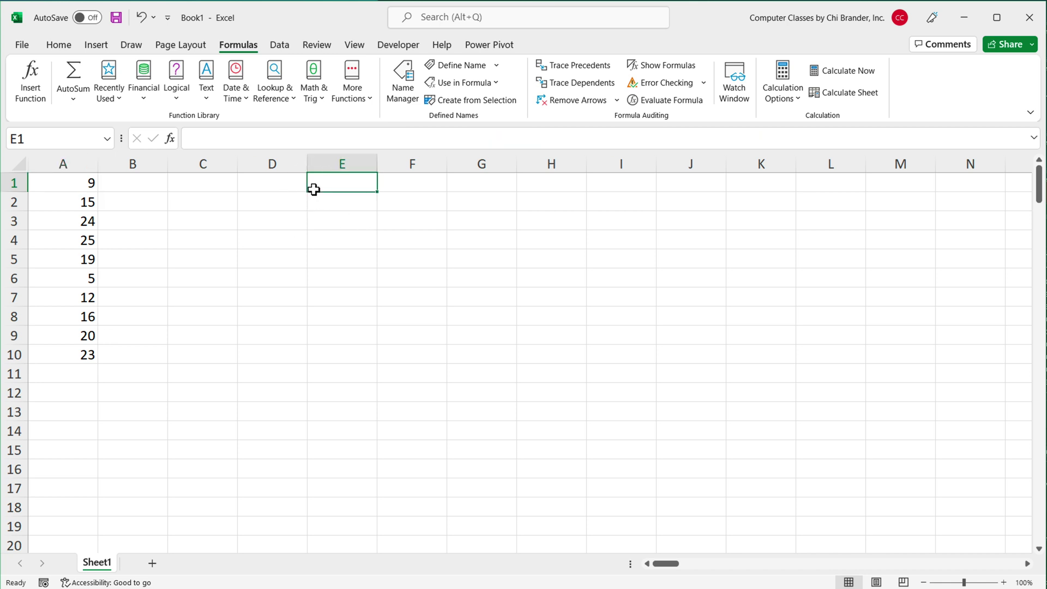
{"action": "left_click", "coordinate": [404, 103]}
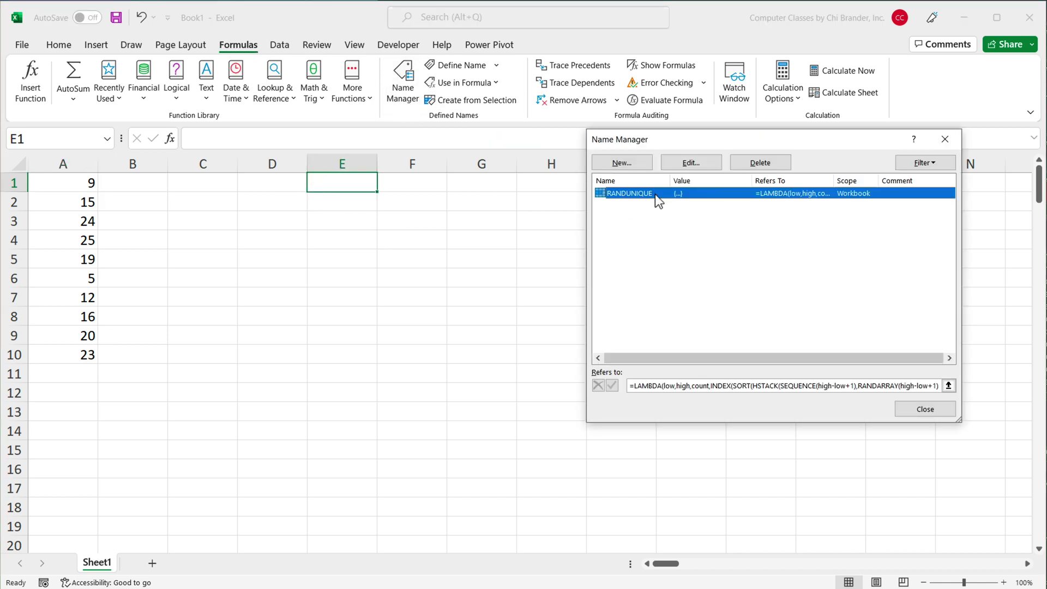
{"action": "left_click", "coordinate": [761, 162]}
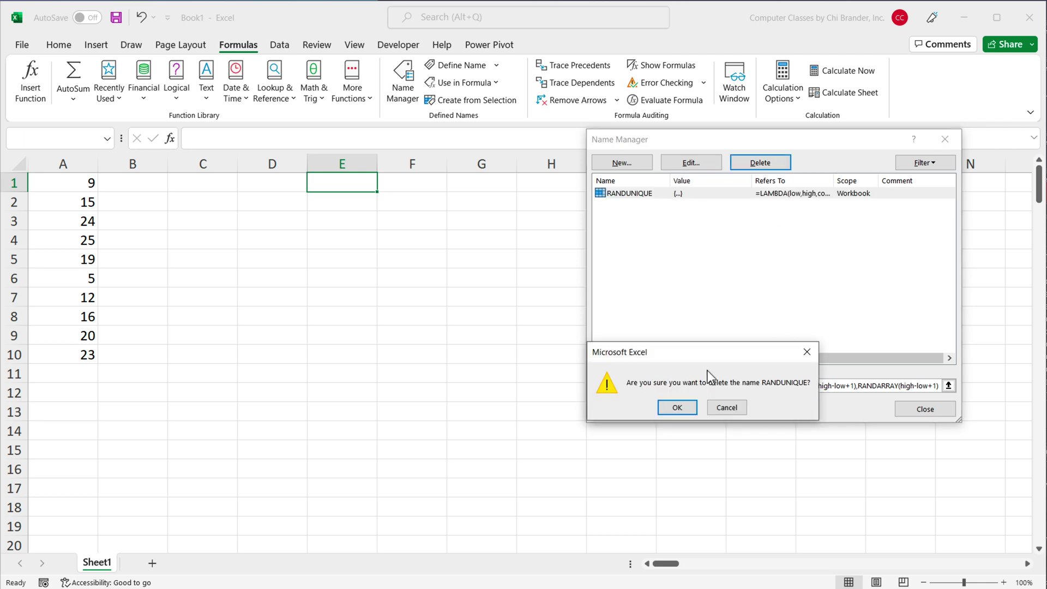
{"action": "left_click", "coordinate": [677, 408]}
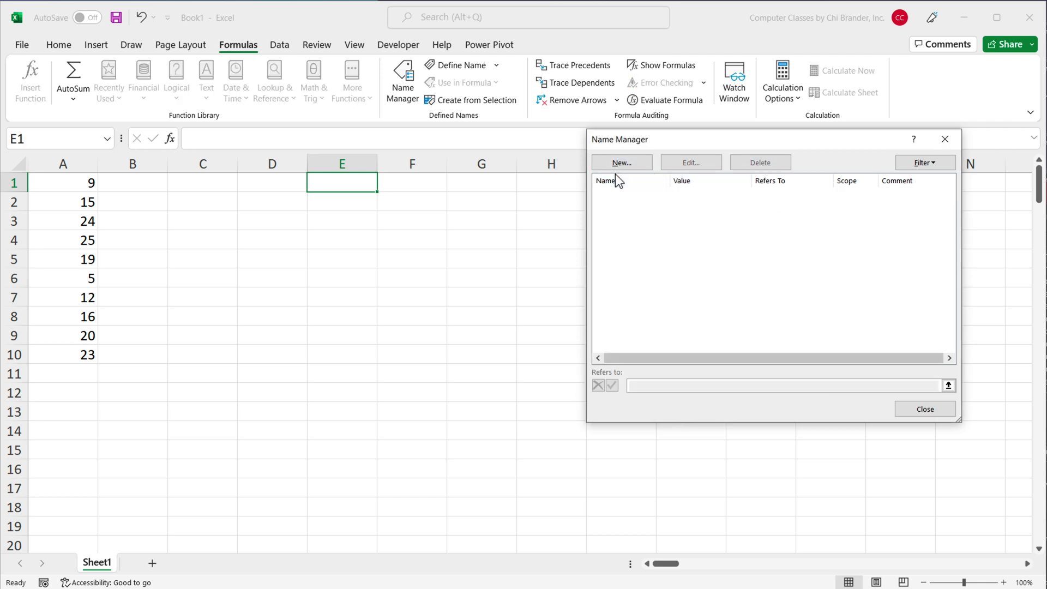
Define a workbook-scoped name RANDUNIQUE that refers to the copied LAMBDA(low,high,limit, ...) formula, and close the name manager
{"action": "left_click", "coordinate": [634, 165]}
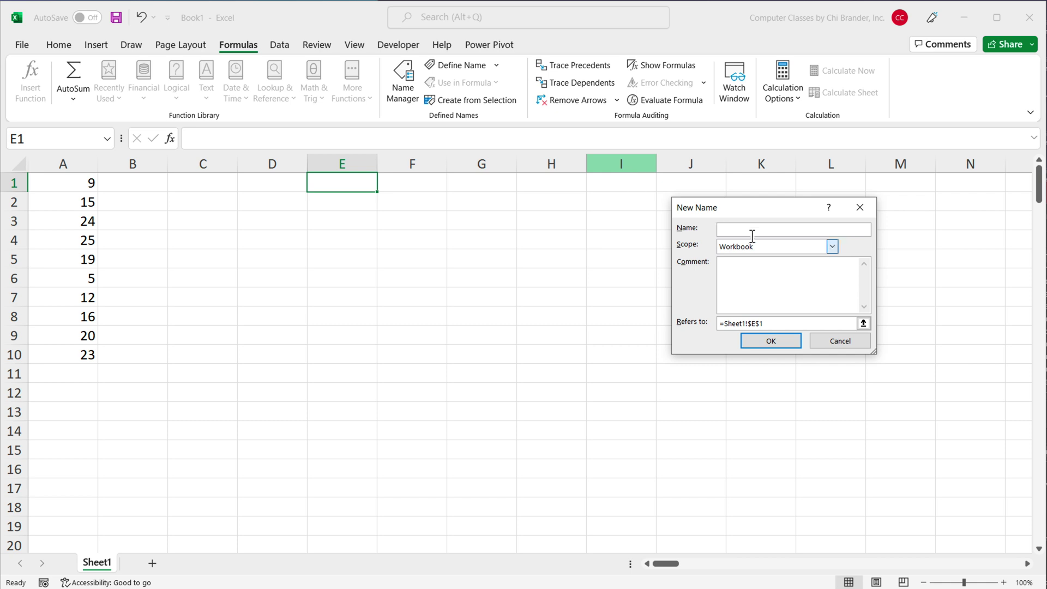
{"action": "left_click_drag", "start_coordinate": [742, 211], "coordinate": [594, 224]}
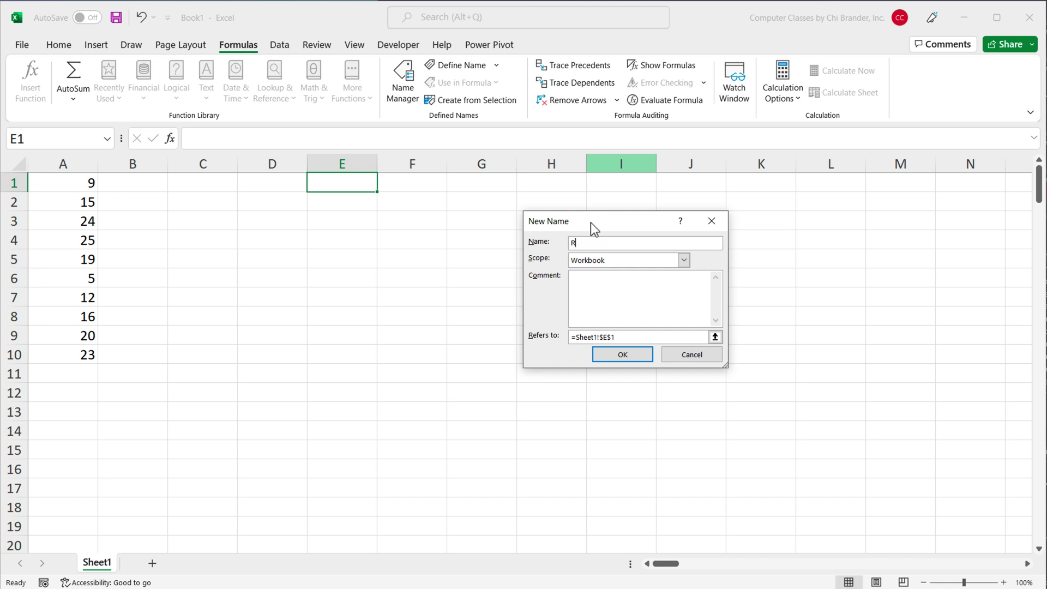
{"action": "type", "text": "RANDUNIQUE"}
{"action": "left_click", "coordinate": [632, 338]}
{"action": "key", "text": "BackSpace"}
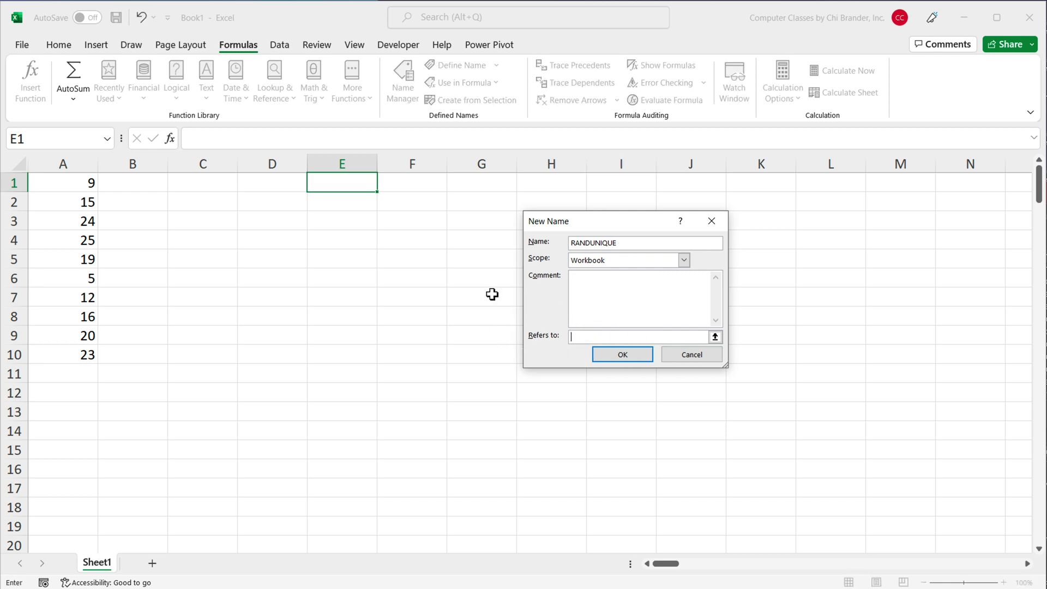
{"action": "key", "text": "ctrl+v"}
{"action": "left_click", "coordinate": [669, 338]}
{"action": "left_click_drag", "start_coordinate": [668, 339], "coordinate": [483, 322]}
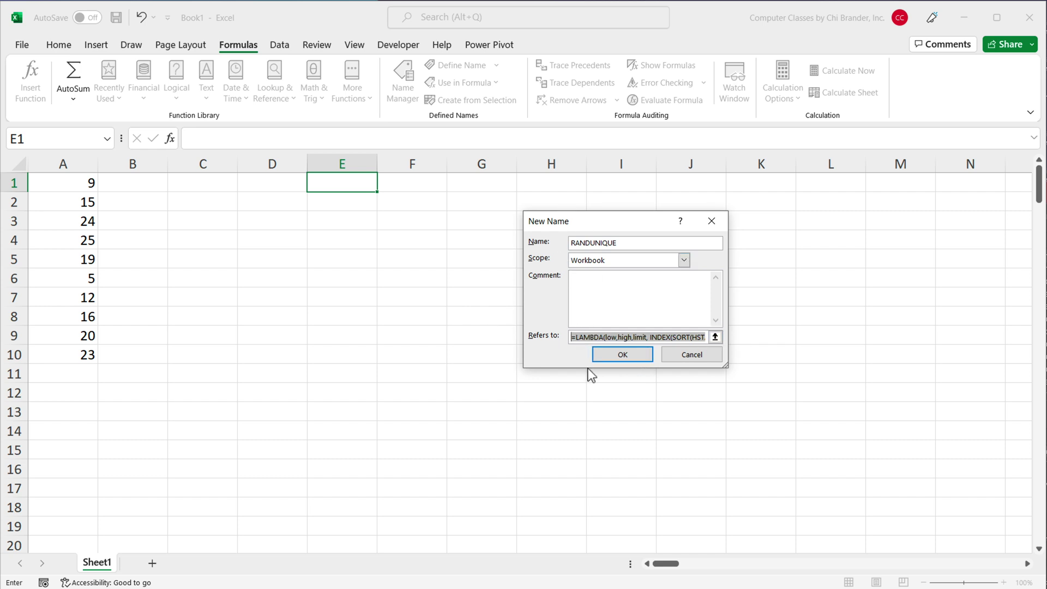
{"action": "left_click", "coordinate": [633, 355]}
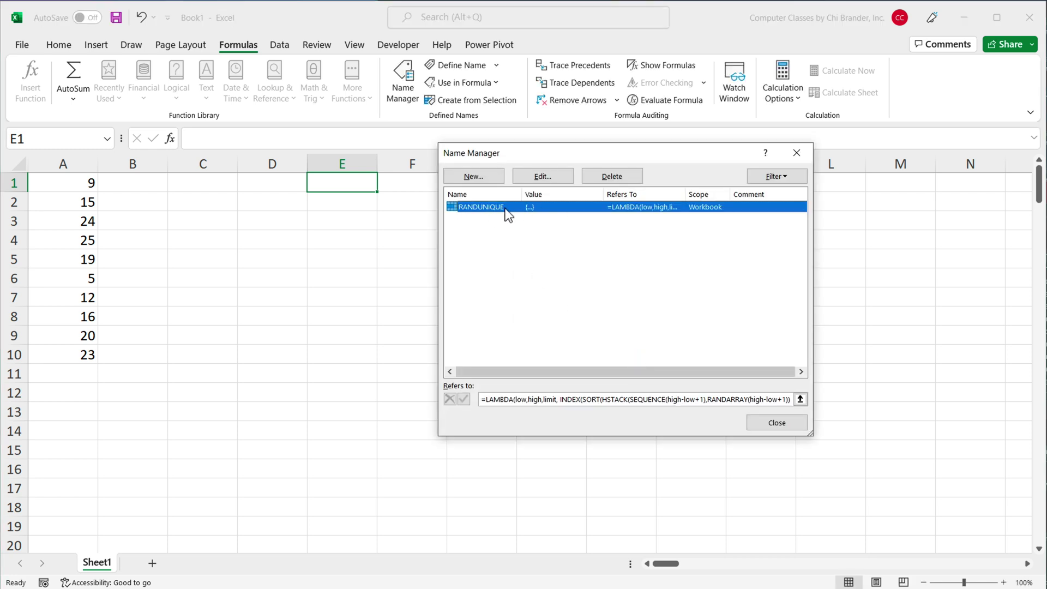
{"action": "left_click", "coordinate": [780, 424]}
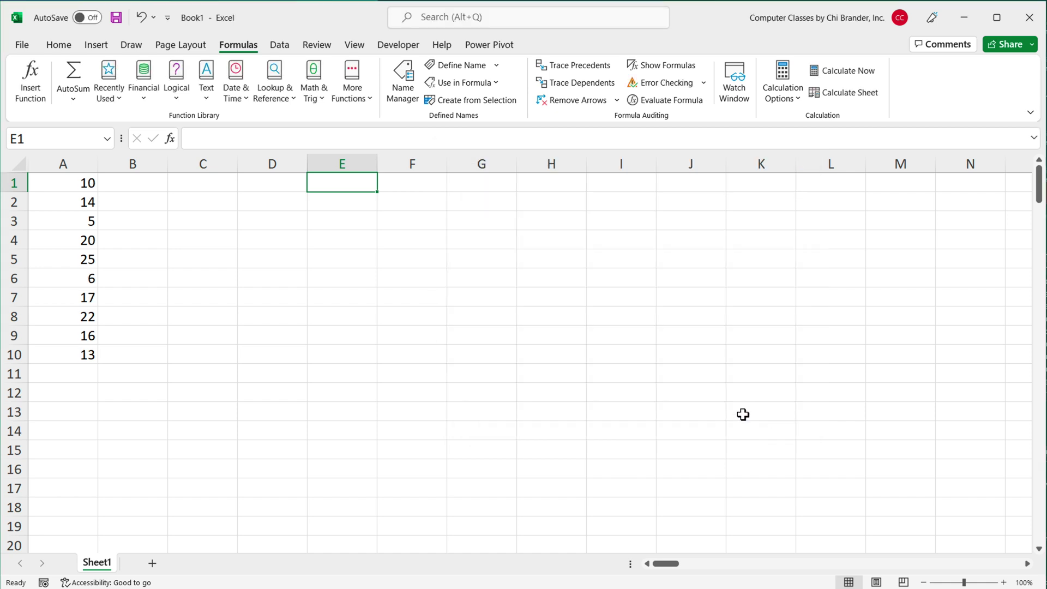
Enter =RANDUNIQUE(7,21,7) in E3 and select its spilled results in E3:E9
{"action": "left_click", "coordinate": [343, 218]}
{"action": "type", "text": "="}
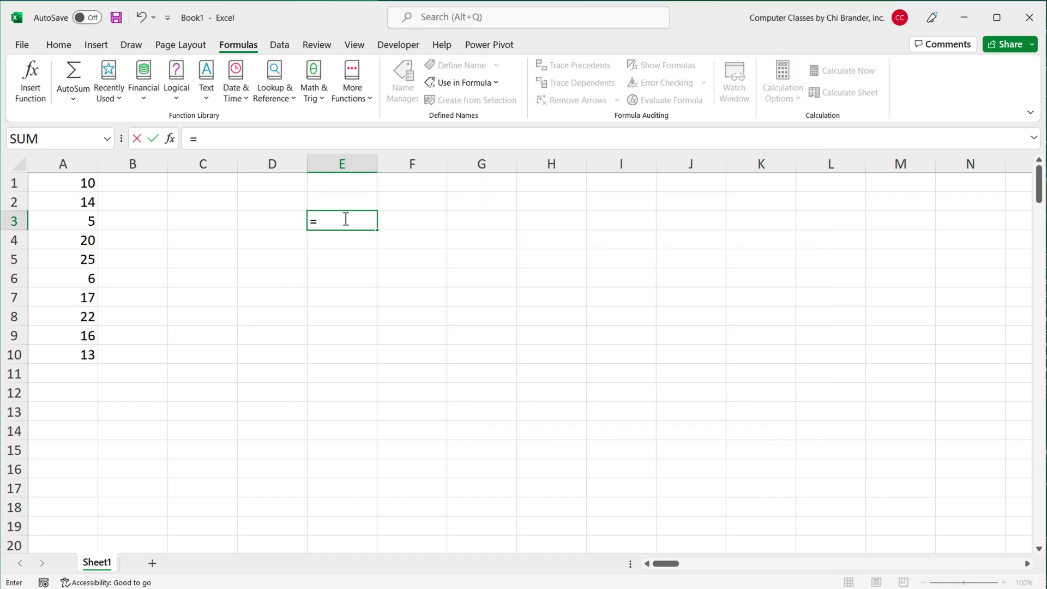
{"action": "type", "text": "RA"}
{"action": "key", "text": "Down"}
{"action": "key", "text": "Down"}
{"action": "key", "text": "Down"}
{"action": "key", "text": "Down"}
{"action": "key", "text": "Tab"}
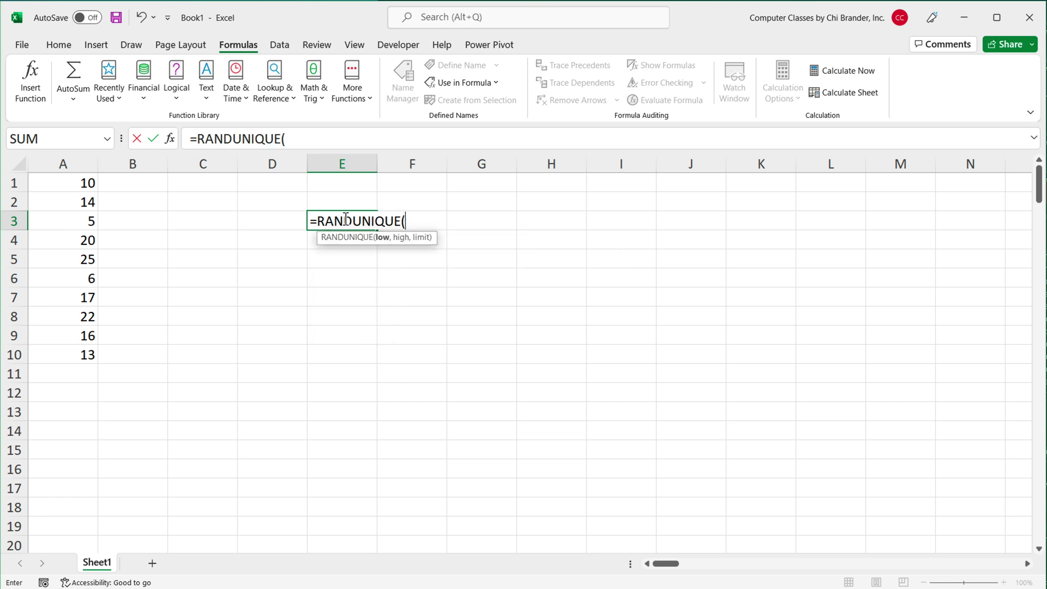
{"action": "type", "text": "7,21,7)"}
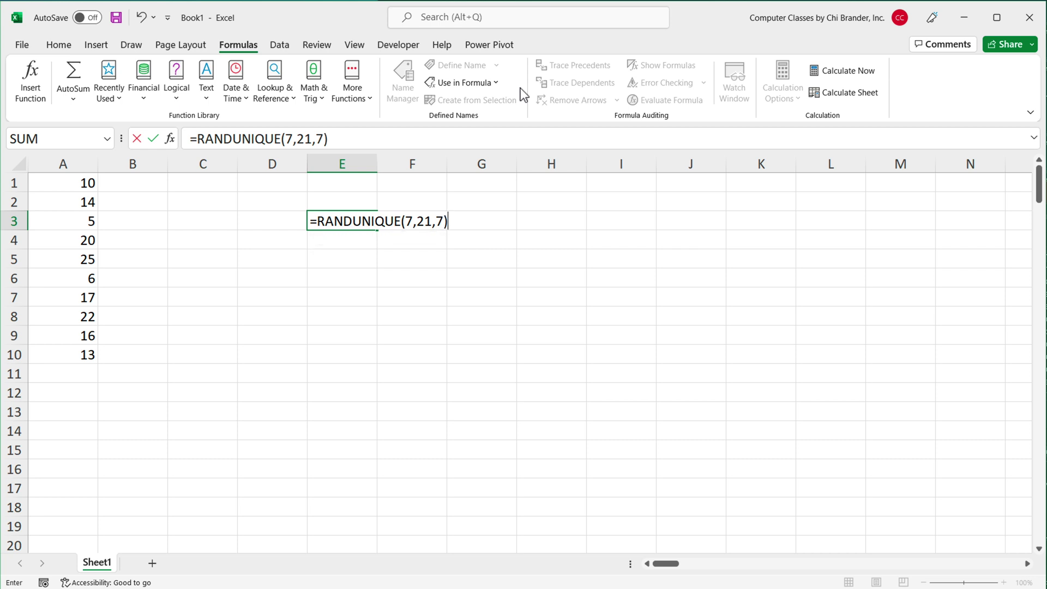
{"action": "key", "text": "Return"}
{"action": "left_click_drag", "start_coordinate": [353, 222], "coordinate": [361, 335]}
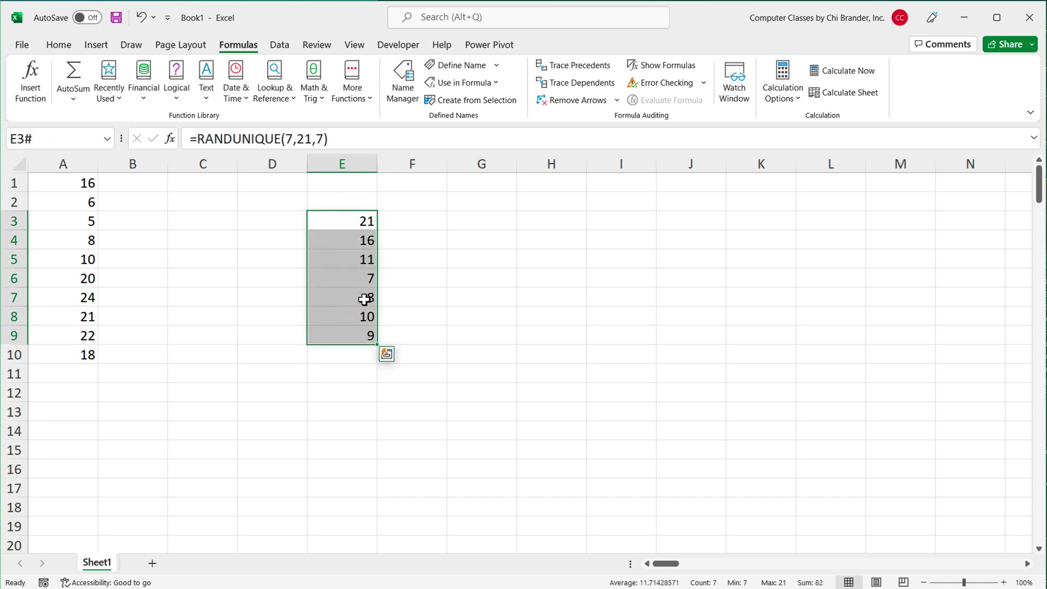
Change the limit argument of the RANDUNIQUE formula in E3 to 9
{"action": "double_click", "coordinate": [362, 220]}
{"action": "left_click_drag", "start_coordinate": [435, 222], "coordinate": [444, 224]}
{"action": "type", "text": "9"}
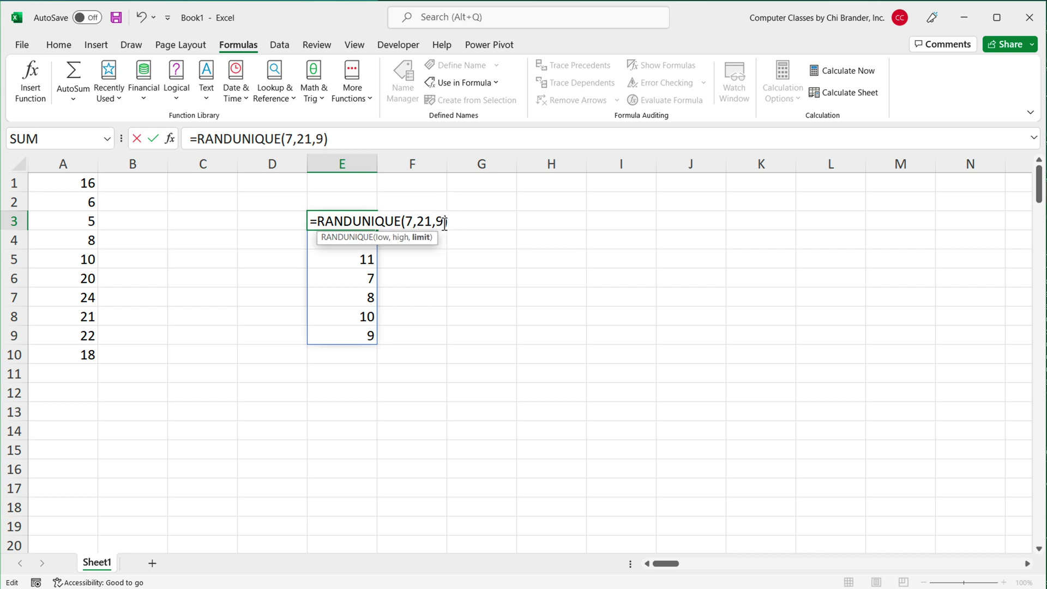
{"action": "key", "text": "Return"}
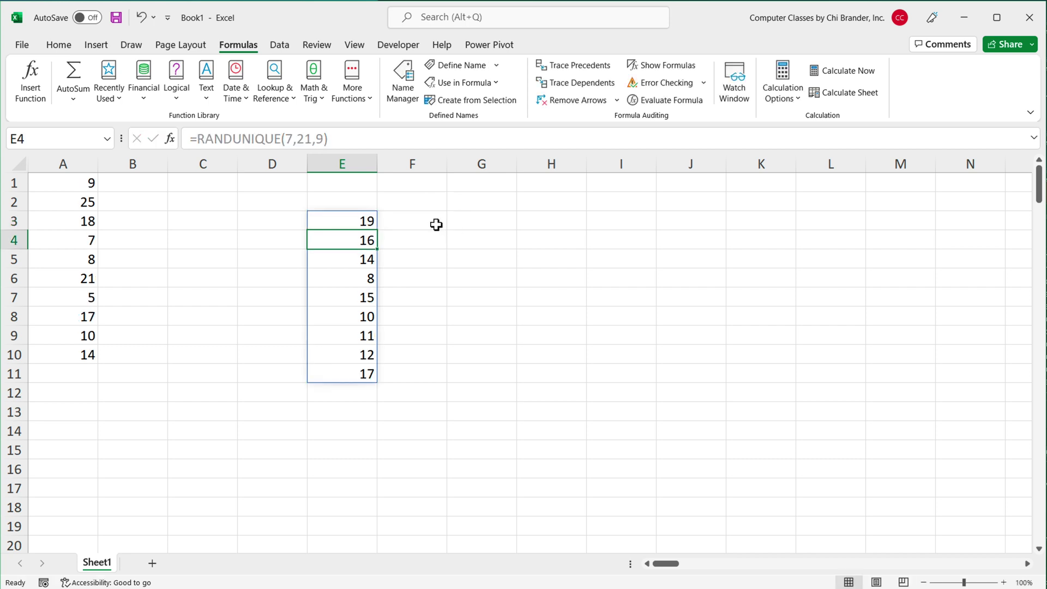
Examine the RANDUNIQUE formula in E3 and its low, high and limit arguments without changing them
{"action": "left_click", "coordinate": [362, 226]}
{"action": "double_click", "coordinate": [355, 224]}
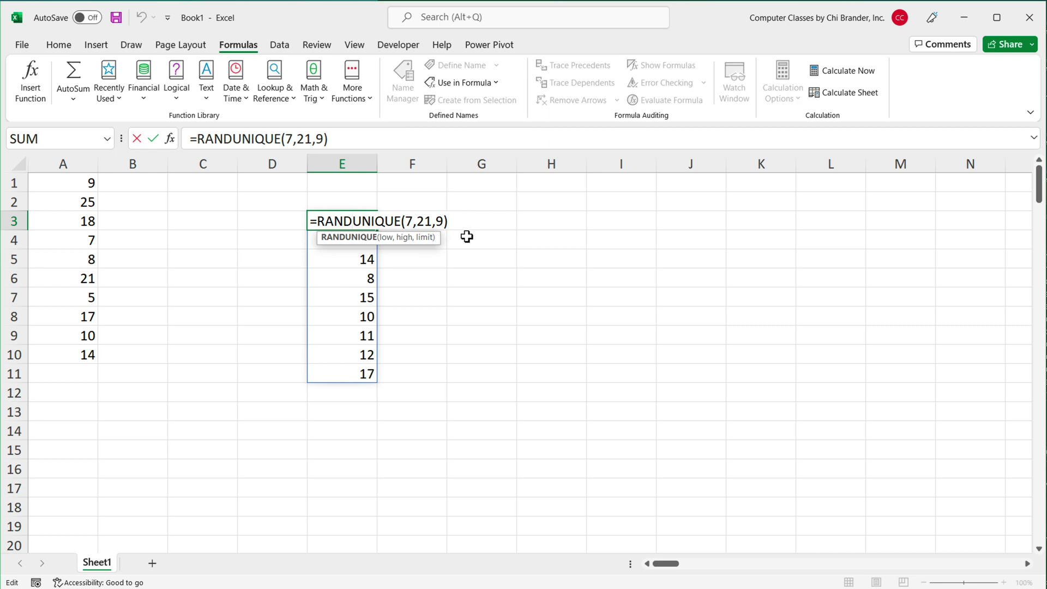
{"action": "key", "text": "Escape"}
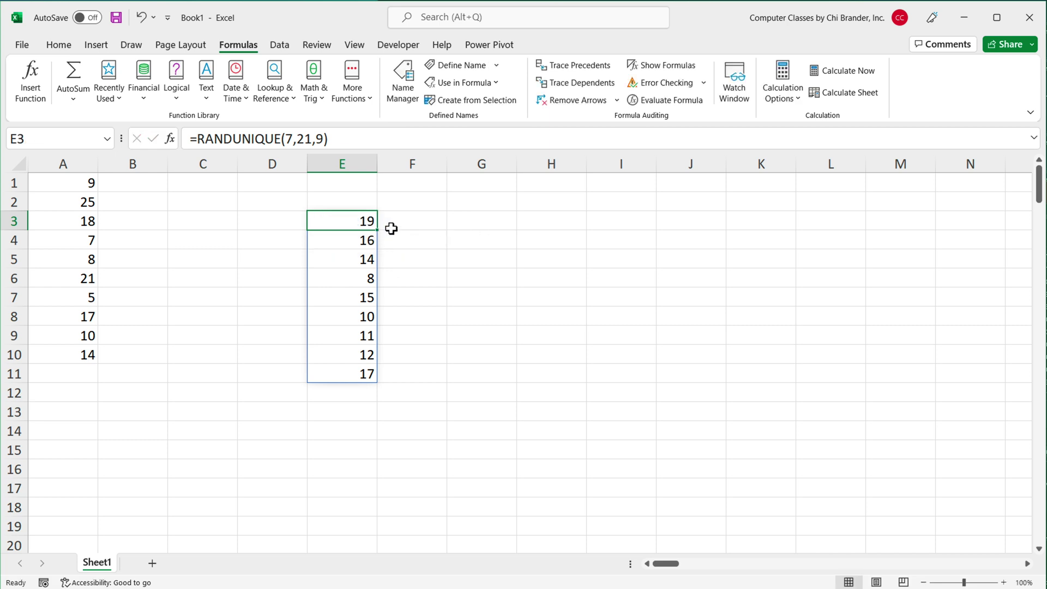
{"action": "double_click", "coordinate": [334, 221]}
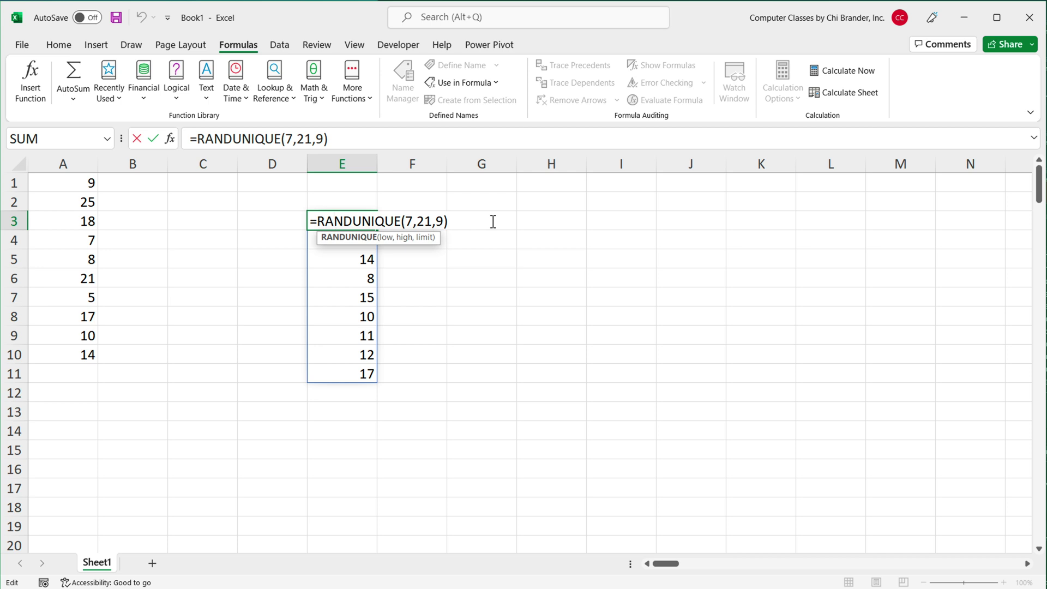
{"action": "key", "text": "Escape"}
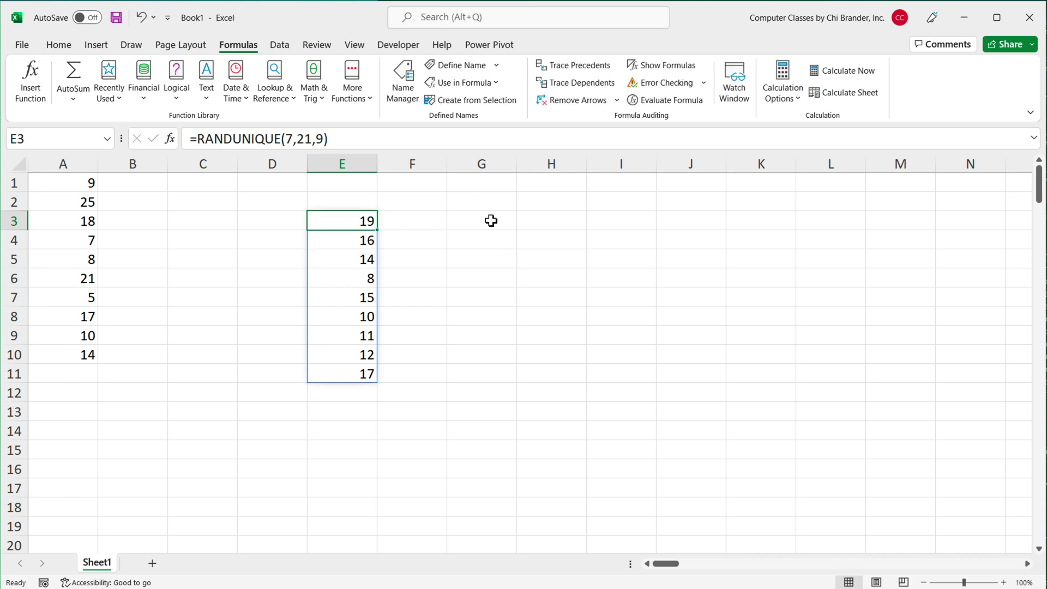
{"action": "double_click", "coordinate": [318, 222]}
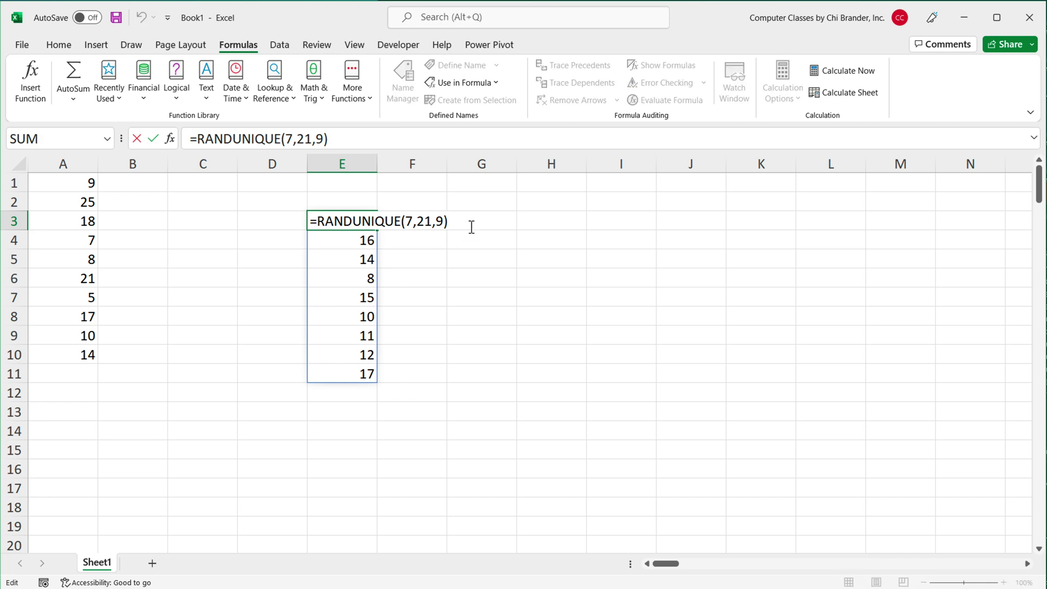